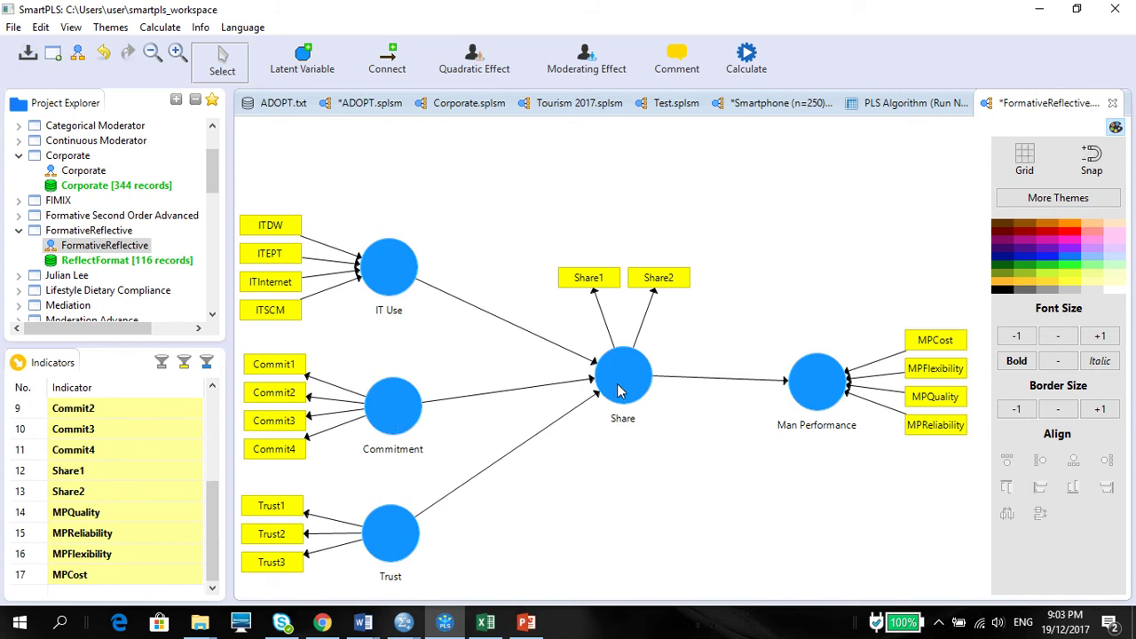
Step: Select the Commitment, Trust and Share constructs in the SmartPLS model
{"action": "left_click", "coordinate": [405, 415]}
{"action": "left_click", "coordinate": [396, 552]}
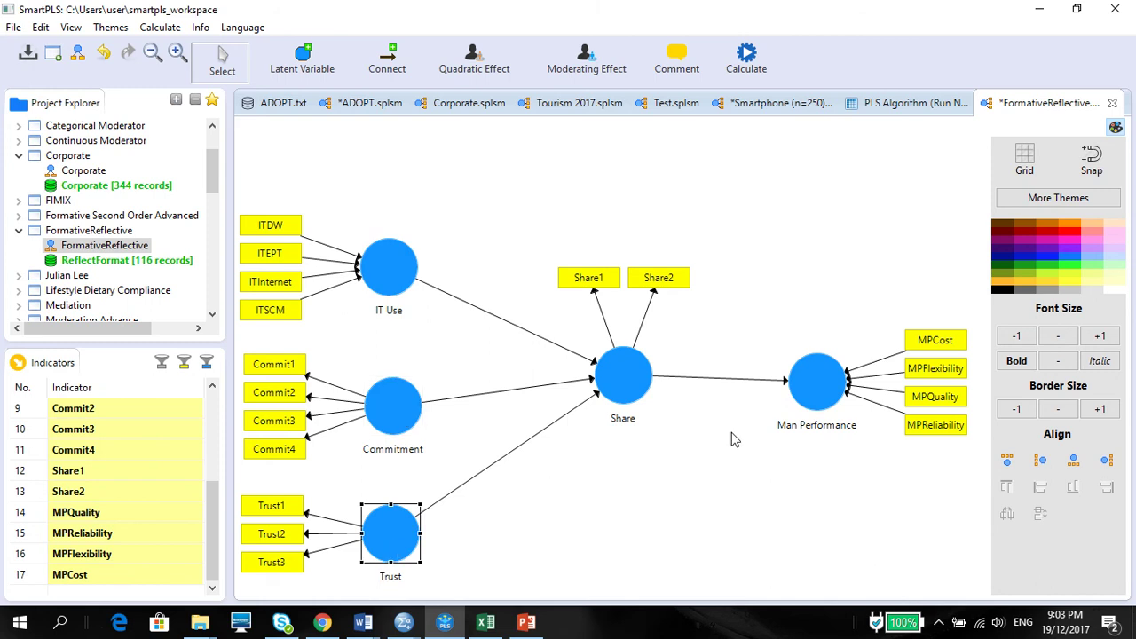
{"action": "left_click", "coordinate": [644, 383]}
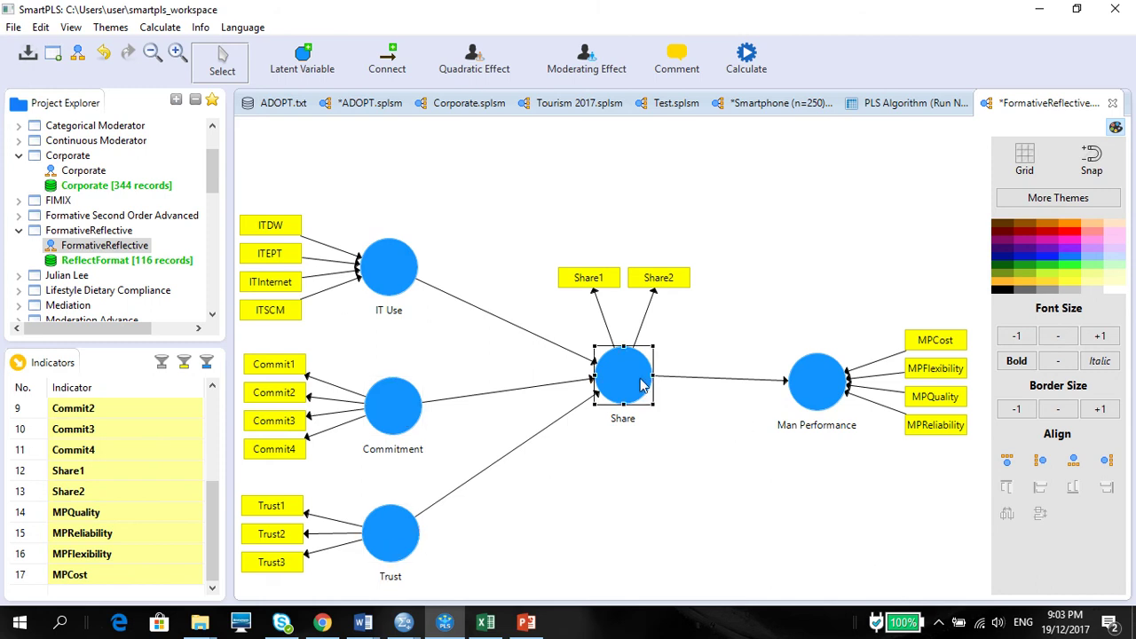
{"action": "left_click", "coordinate": [419, 393]}
{"action": "left_click", "coordinate": [395, 557]}
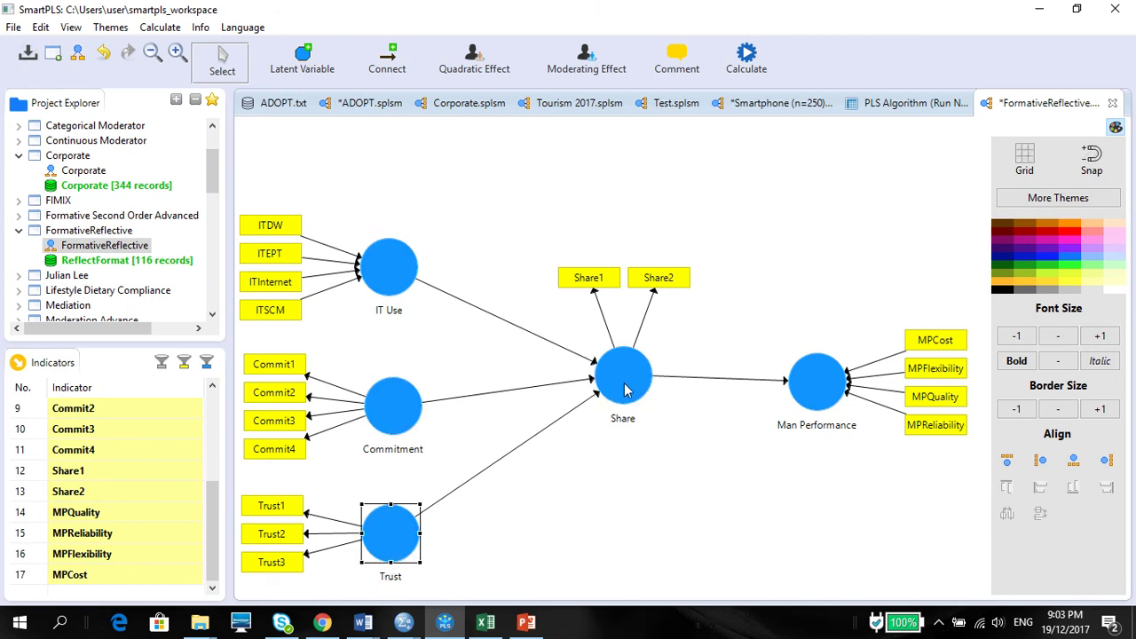
{"action": "left_click", "coordinate": [625, 388]}
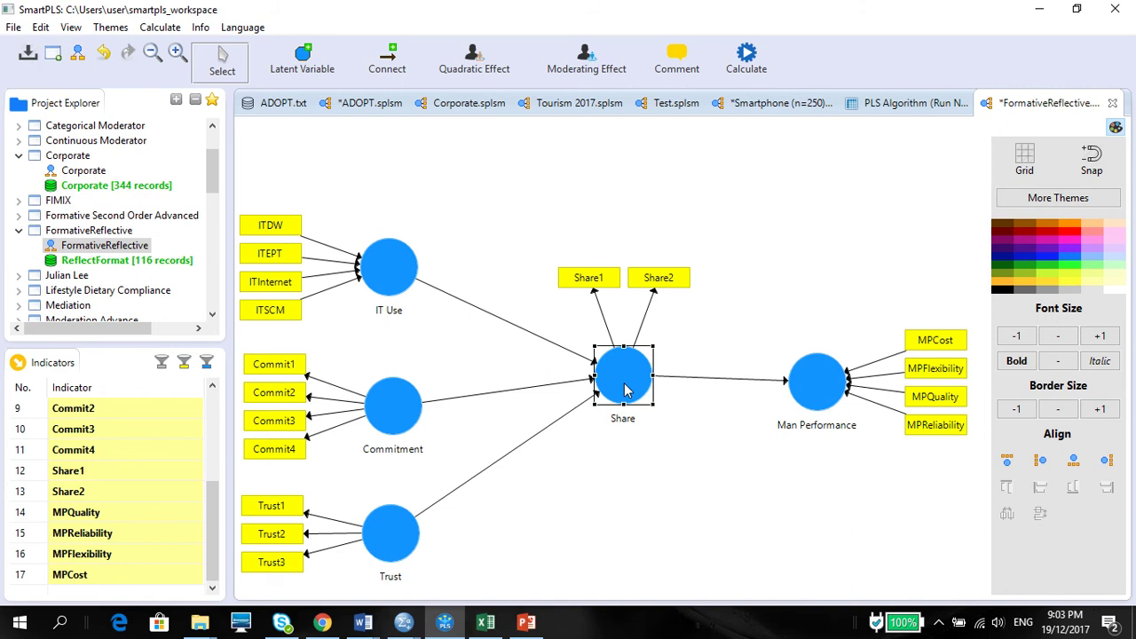
Step: Show slide 80's measures table in PowerPoint, highlight the IT Use rows, and return to SmartPLS
{"action": "left_click", "coordinate": [526, 621]}
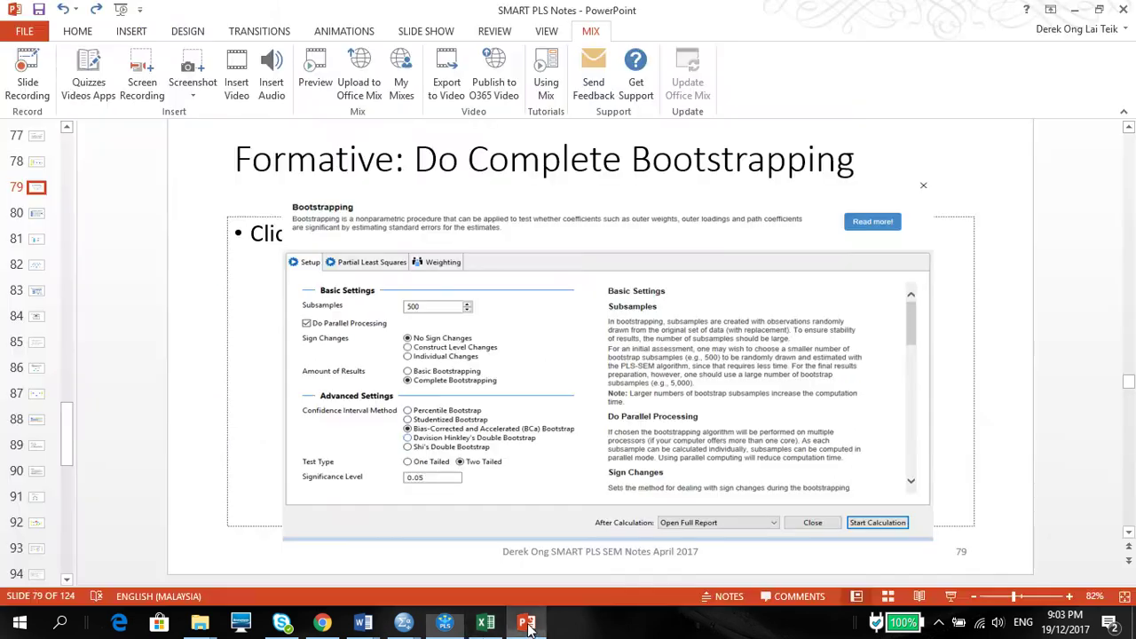
{"action": "key", "text": "Down"}
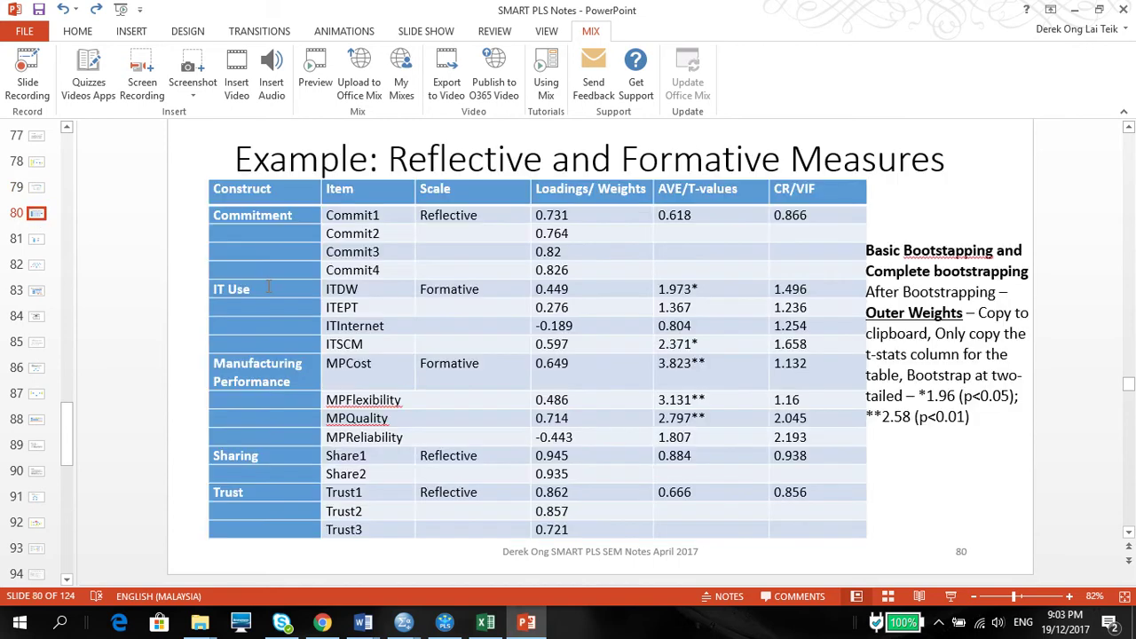
{"action": "left_click_drag", "start_coordinate": [268, 286], "coordinate": [826, 429]}
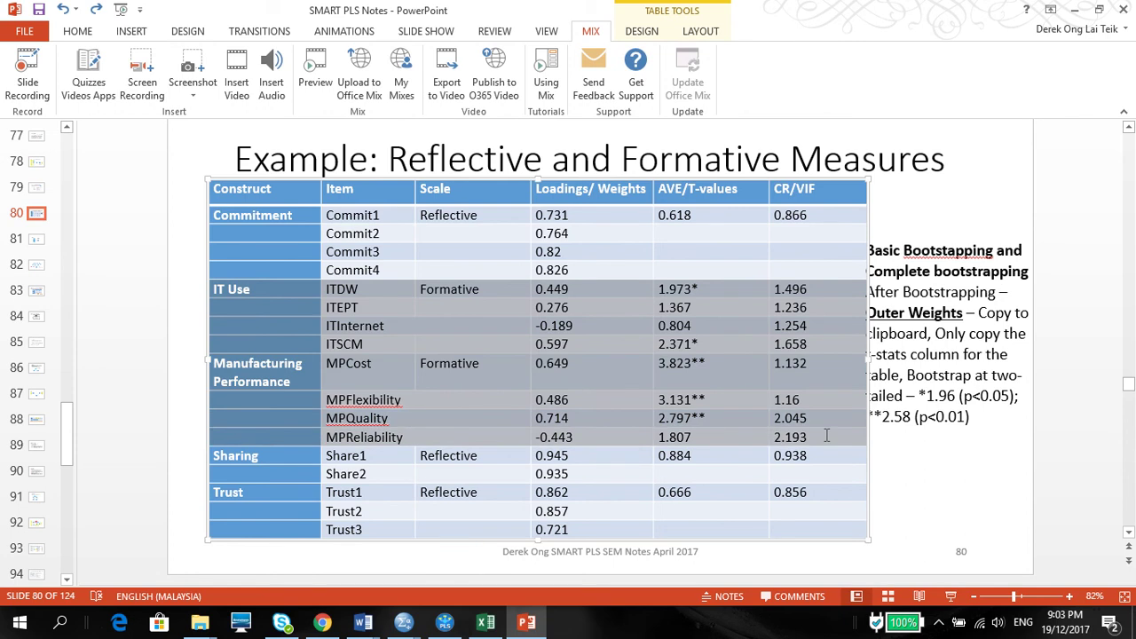
{"action": "left_click", "coordinate": [444, 623]}
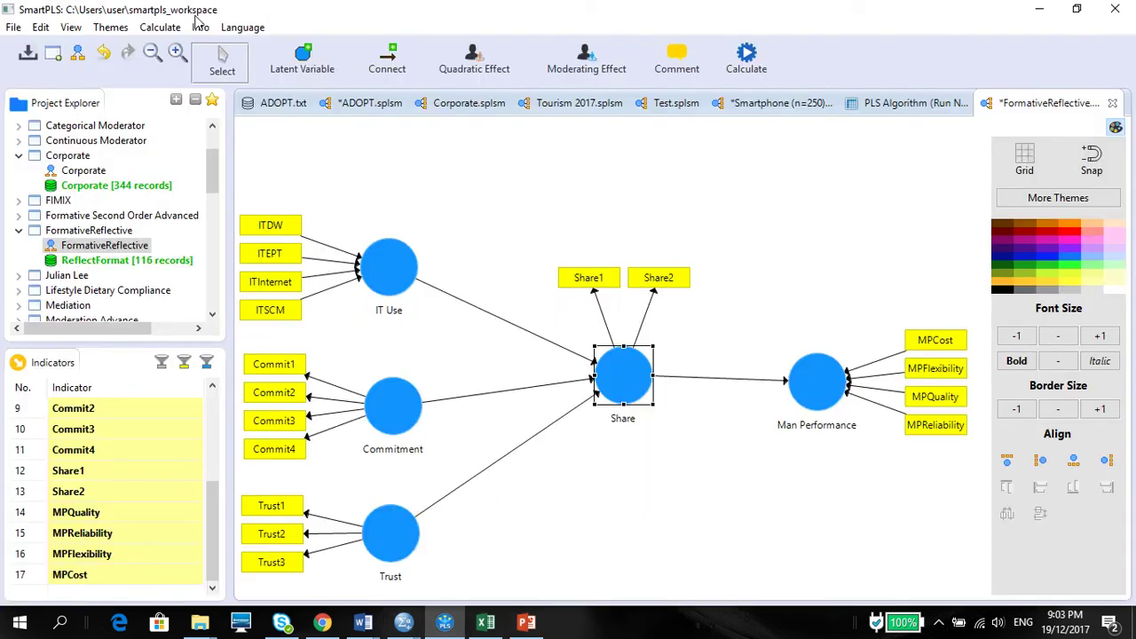
Step: Open the Consistent PLS algorithm settings and close them again
{"action": "left_click", "coordinate": [161, 26]}
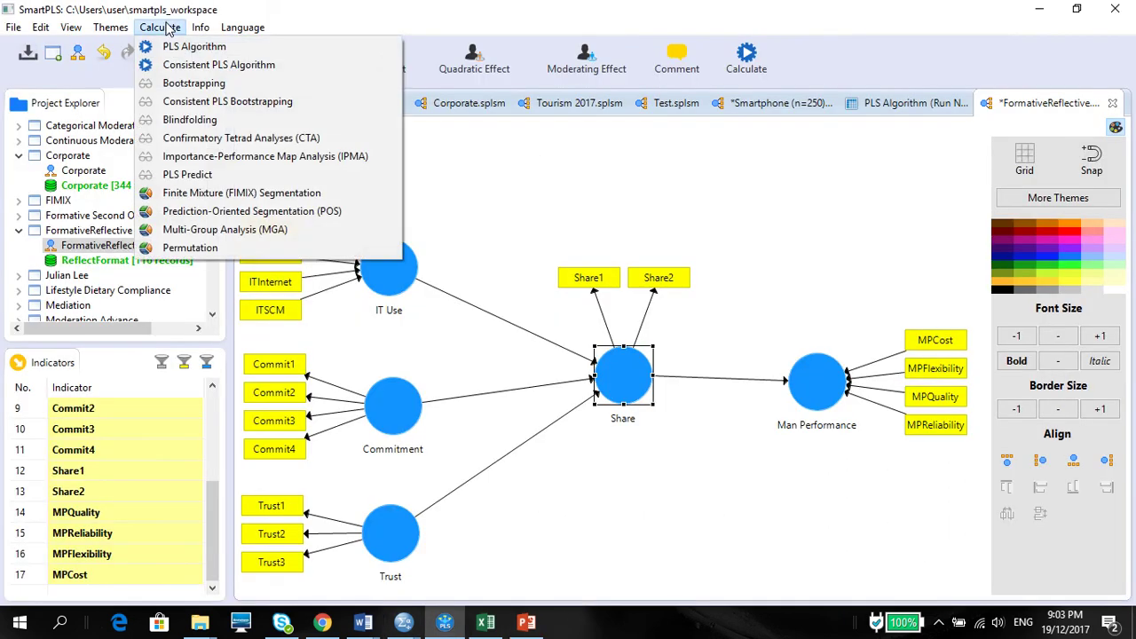
{"action": "left_click", "coordinate": [187, 71]}
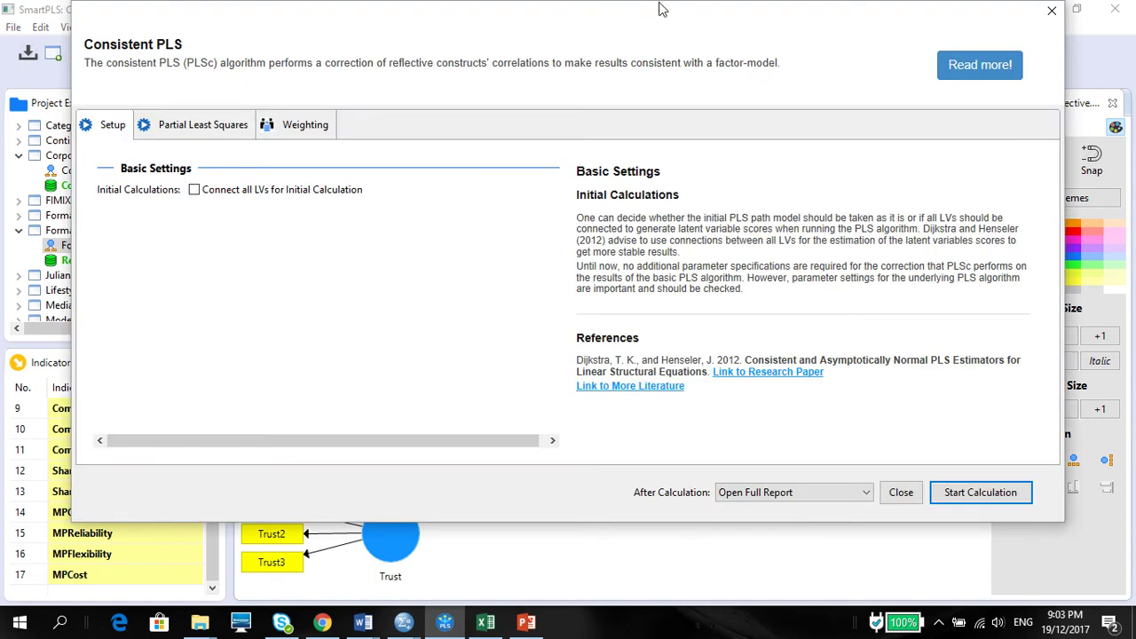
{"action": "left_click", "coordinate": [1052, 11]}
Step: Open Bootstrapping and set significance level 0.1, keeping 5000 subsamples, Complete Bootstrapping and two-tailed
{"action": "left_click", "coordinate": [158, 28]}
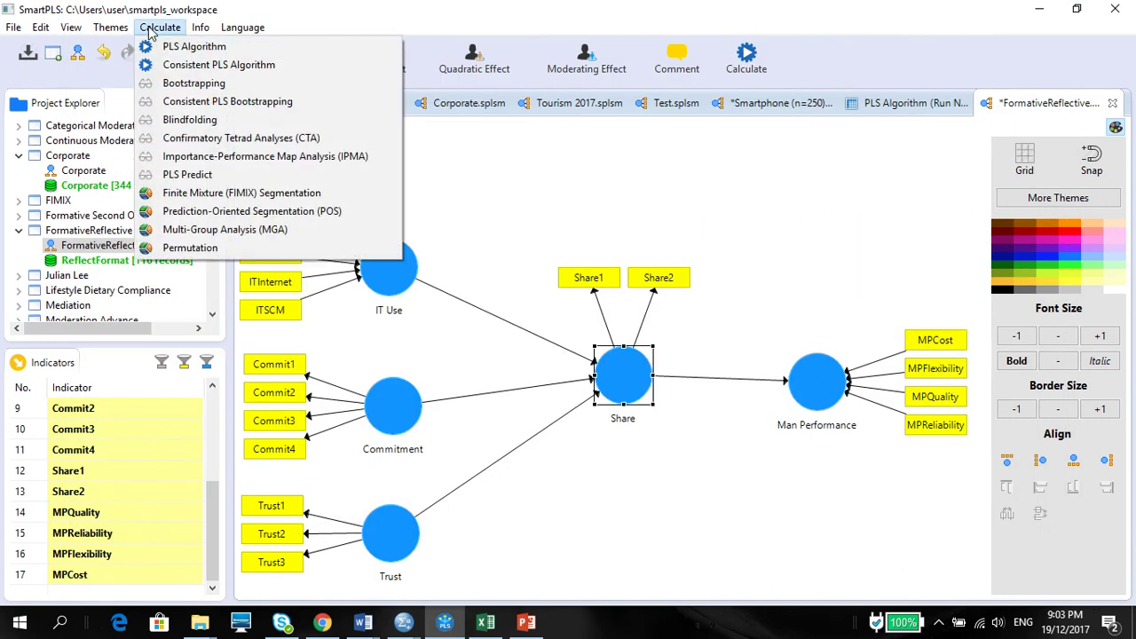
{"action": "left_click", "coordinate": [160, 86]}
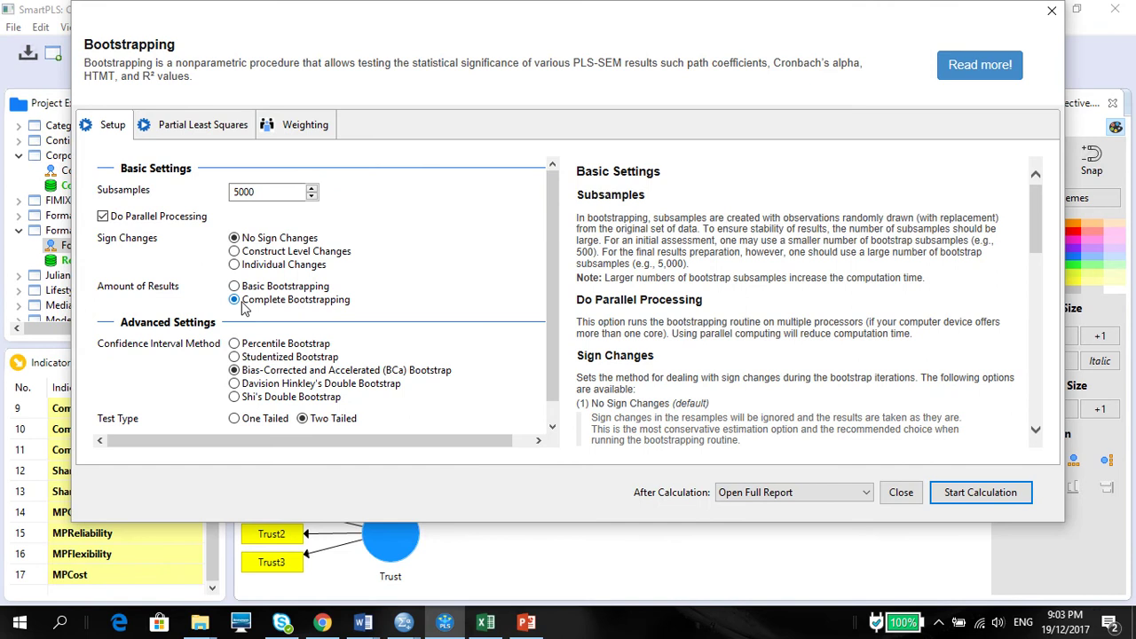
{"action": "left_click_drag", "start_coordinate": [548, 394], "coordinate": [552, 428]}
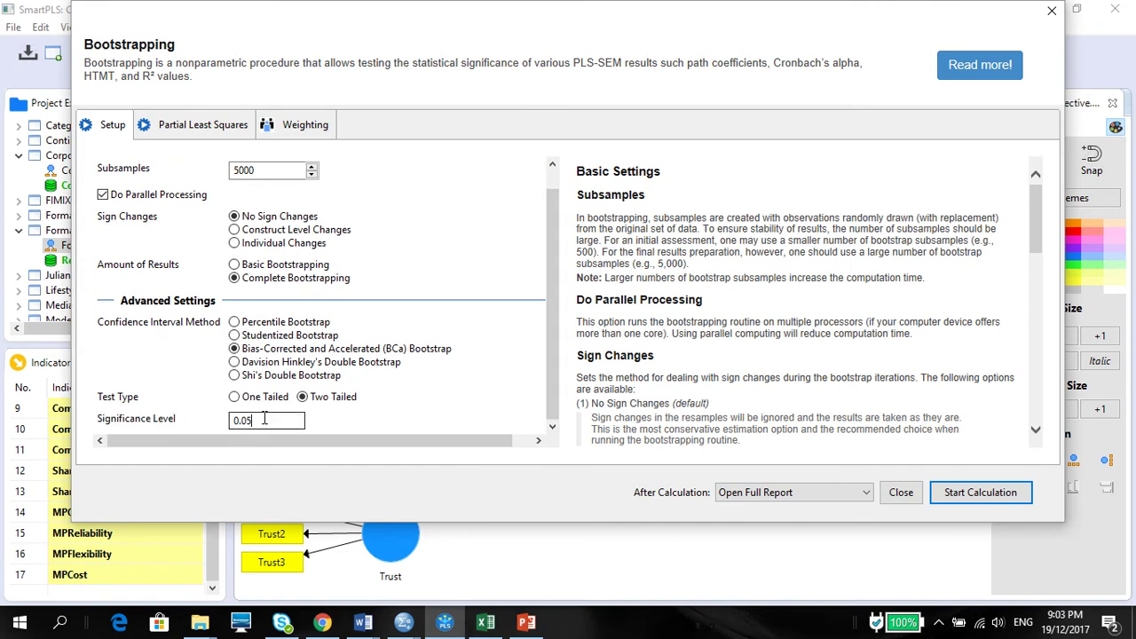
{"action": "left_click_drag", "start_coordinate": [266, 421], "coordinate": [240, 413]}
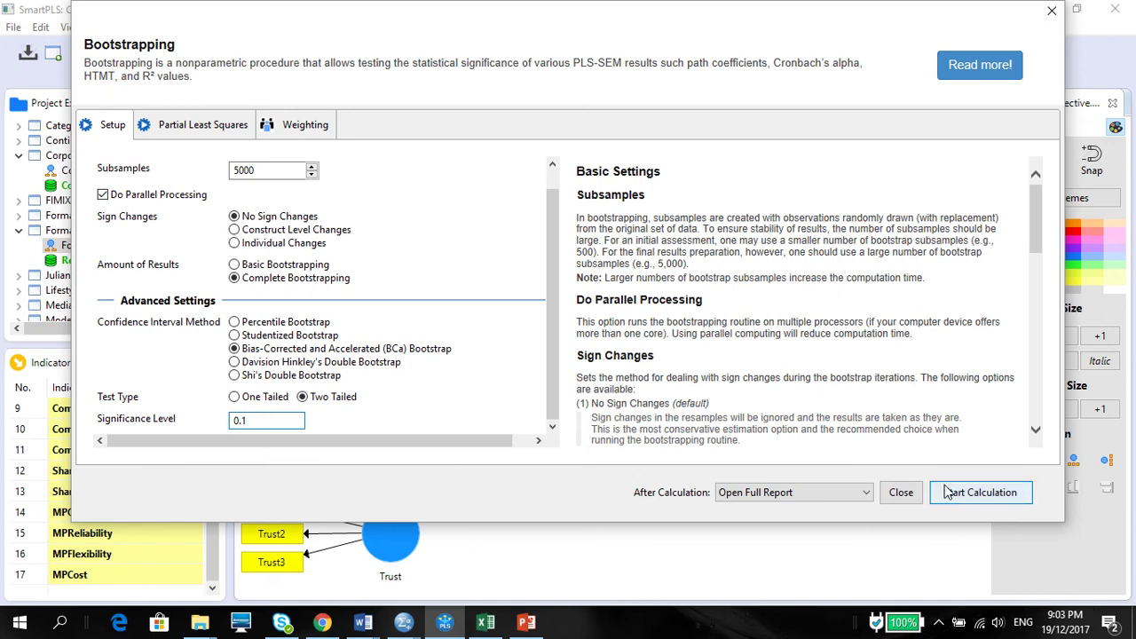
Step: Start the 5000-sample bootstrapping and bring up Excel's Direct Effects sheet while it runs
{"action": "left_click", "coordinate": [980, 493]}
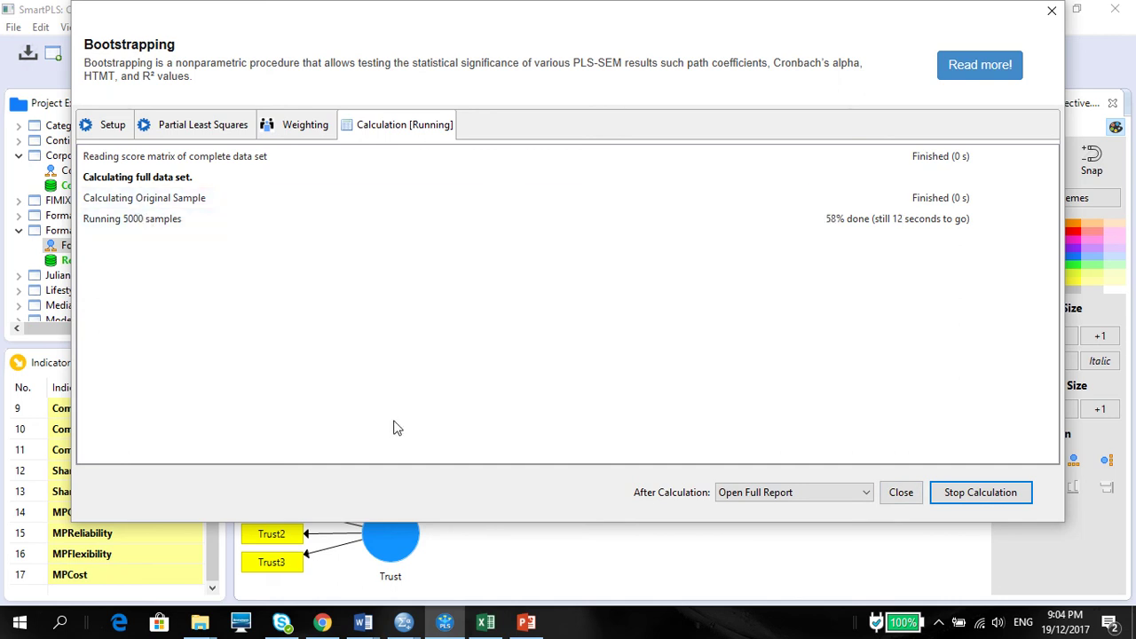
{"action": "mouse_move", "coordinate": [450, 631]}
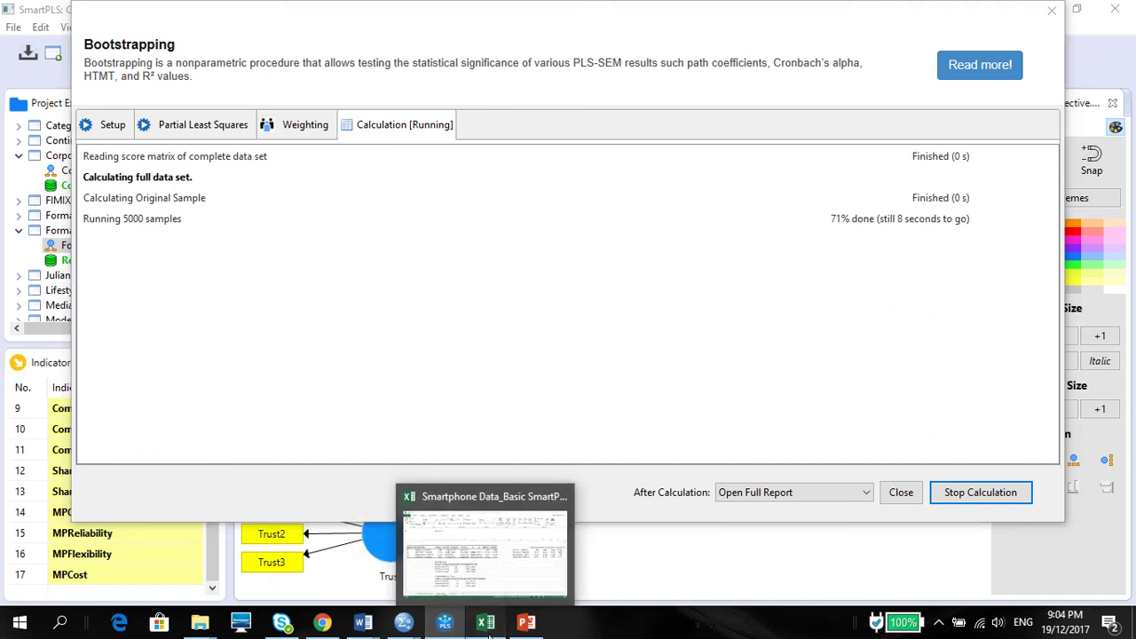
{"action": "left_click", "coordinate": [487, 626]}
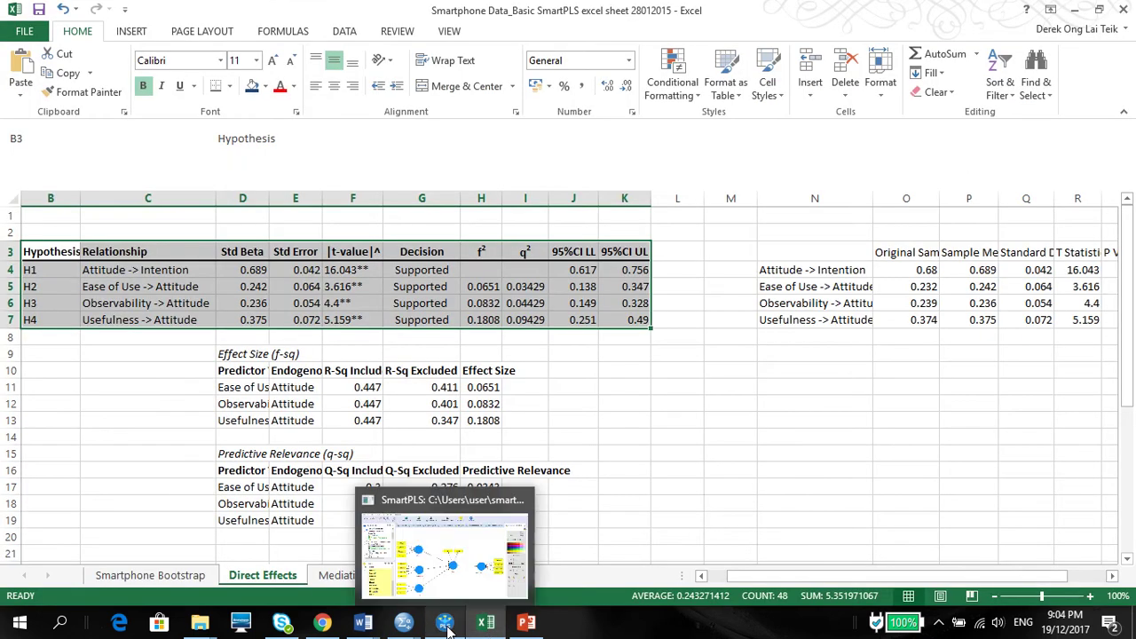
{"action": "left_click", "coordinate": [447, 626]}
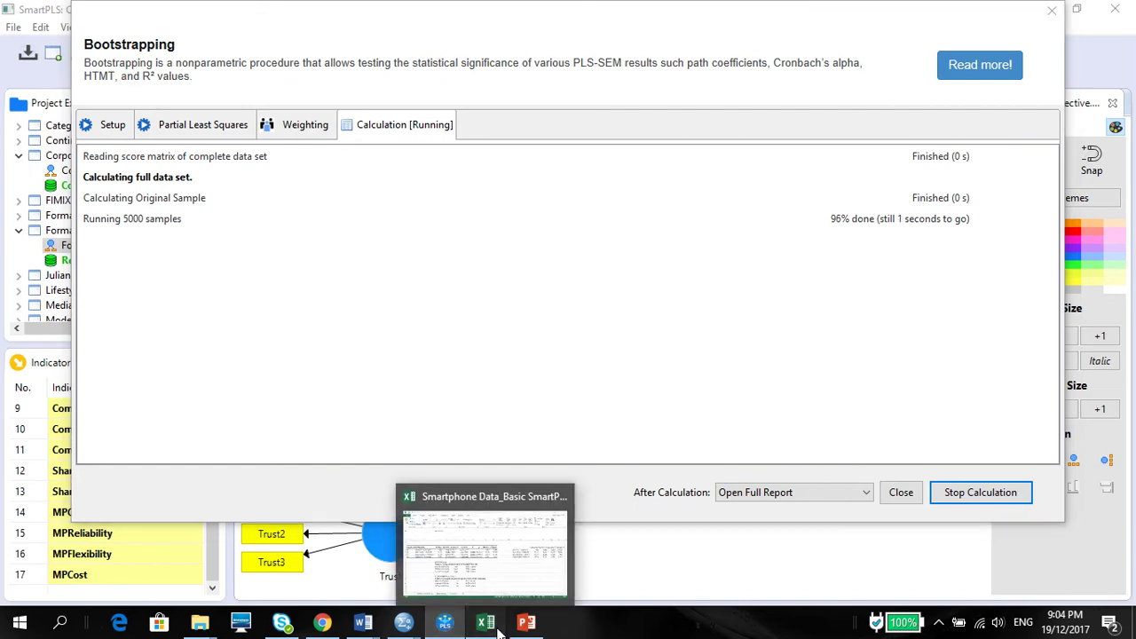
{"action": "left_click", "coordinate": [487, 626]}
{"action": "mouse_move", "coordinate": [445, 625]}
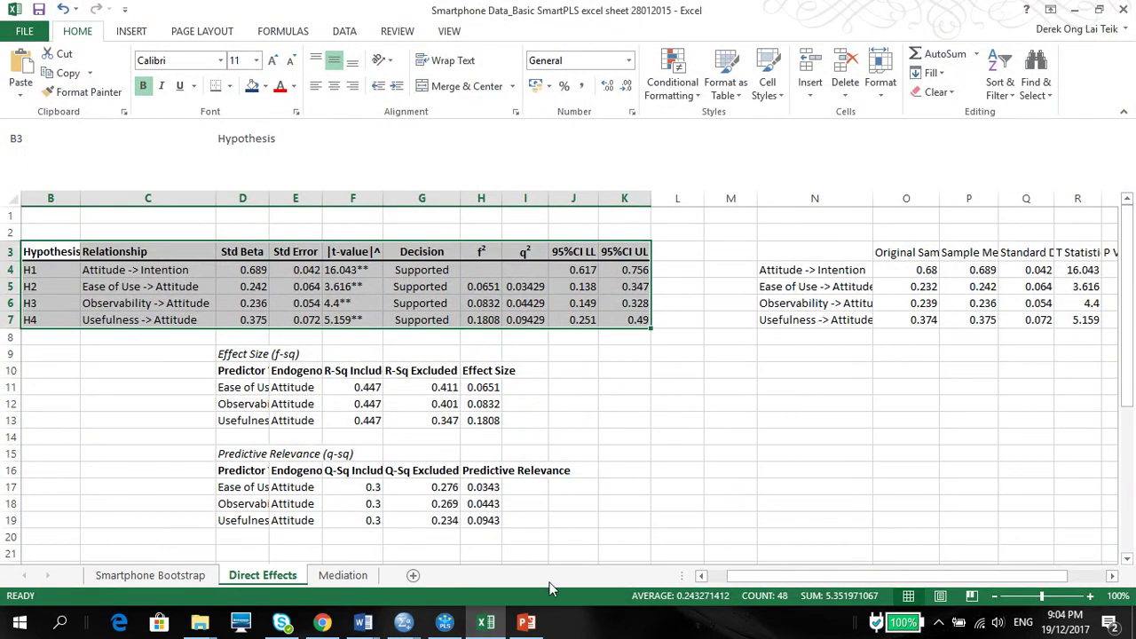
Step: Add a new worksheet named ReflectFormat after Mediation, then bring up the PowerPoint table
{"action": "left_click", "coordinate": [414, 579]}
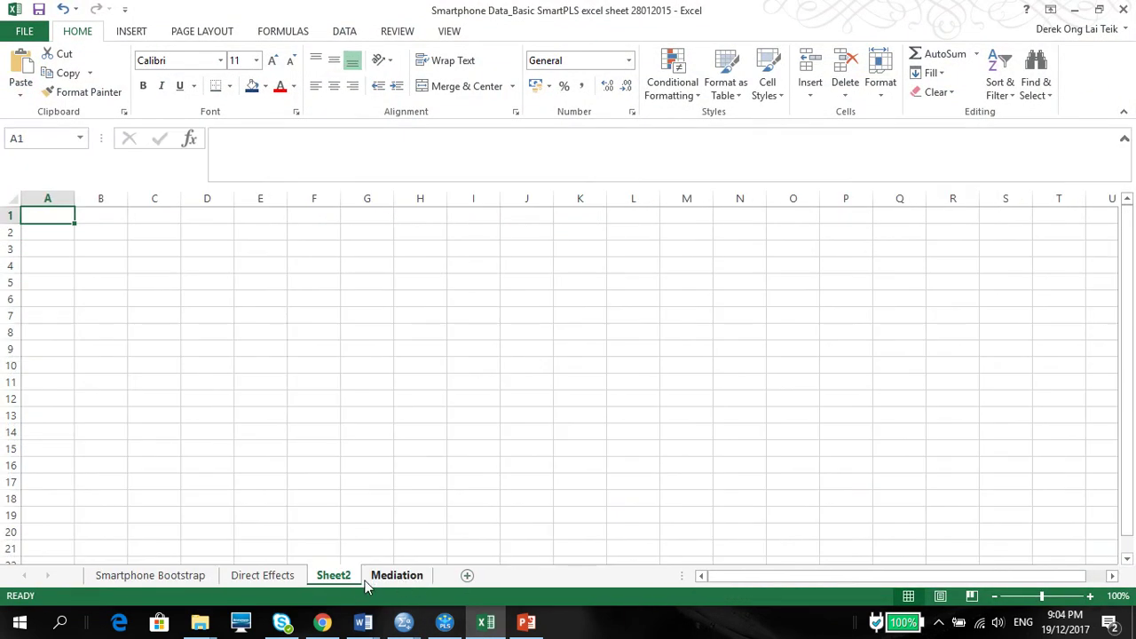
{"action": "left_click_drag", "start_coordinate": [342, 584], "coordinate": [425, 584]}
{"action": "double_click", "coordinate": [408, 576]}
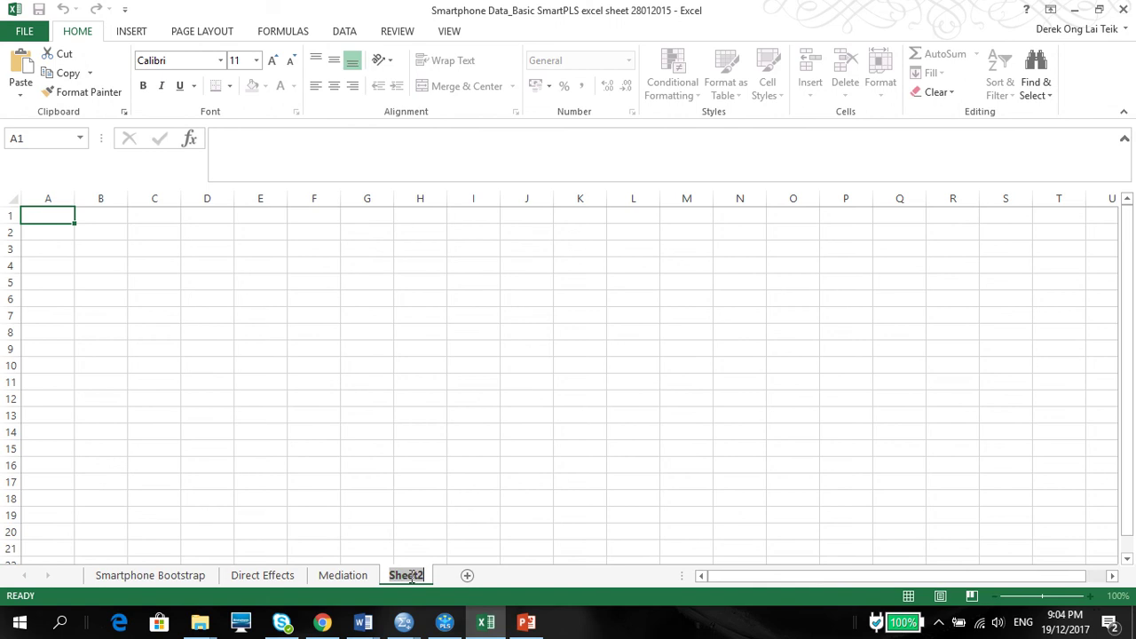
{"action": "type", "text": "Refec"}
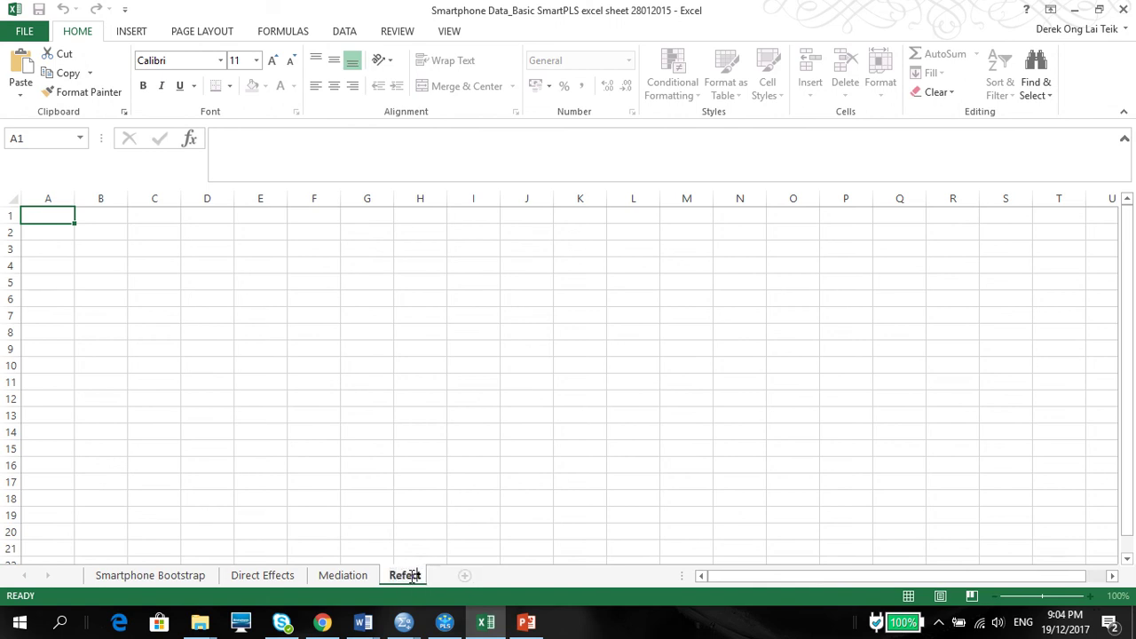
{"action": "key", "text": "BackSpace"}
{"action": "type", "text": "lectFormat"}
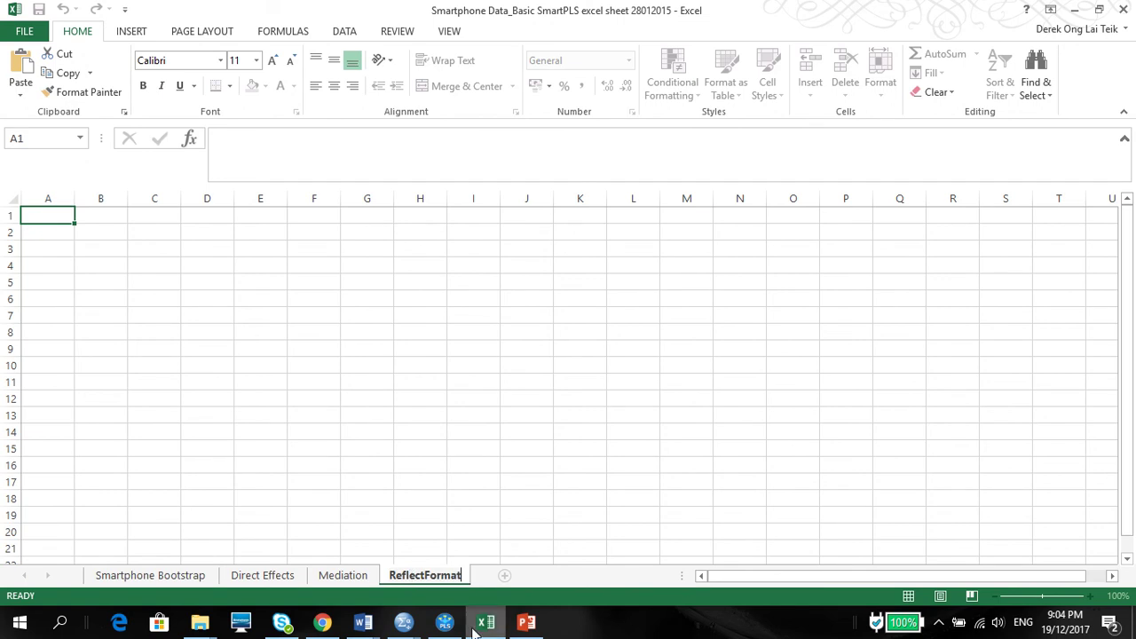
{"action": "left_click", "coordinate": [527, 622]}
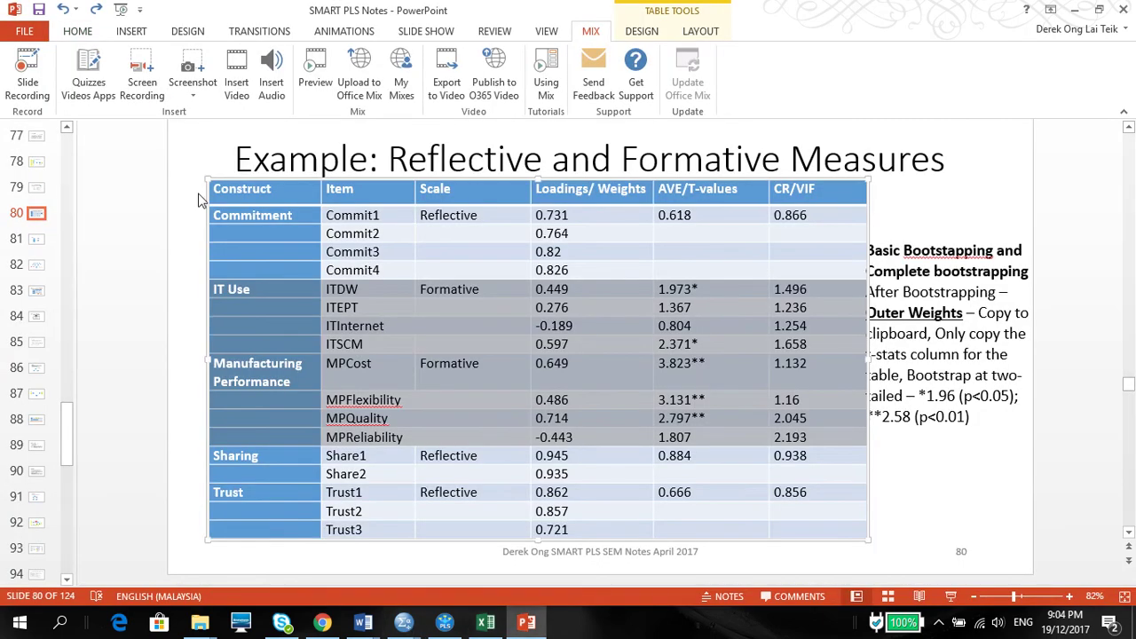
Step: Paste the measures table at B2 of ReflectFormat, undo it, and show B2's paste options
{"action": "left_click", "coordinate": [208, 193]}
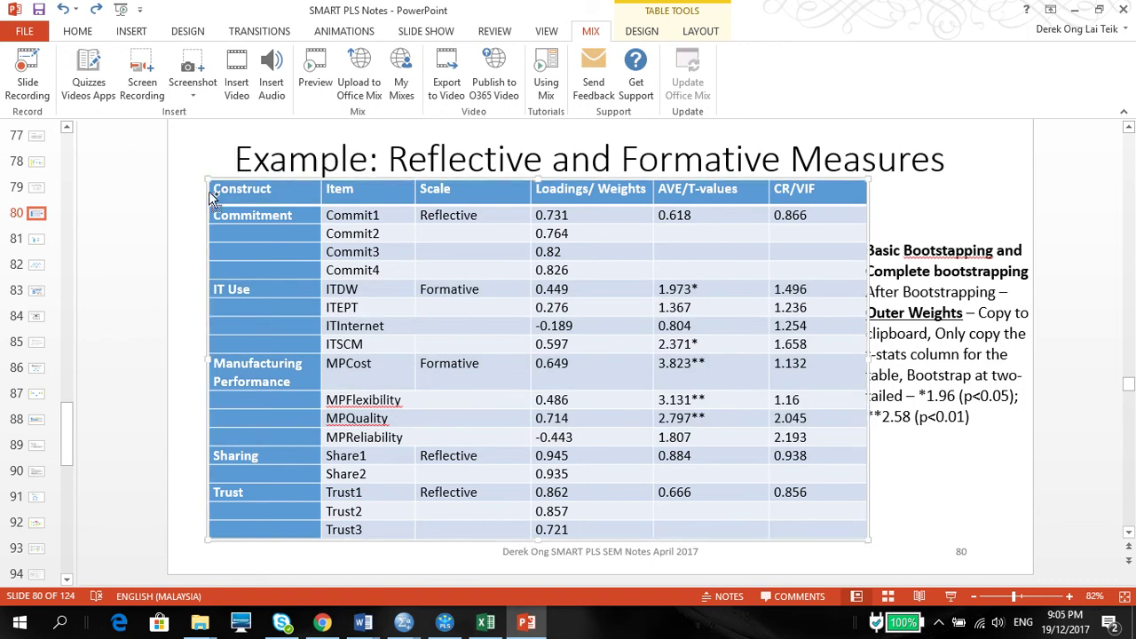
{"action": "left_click", "coordinate": [485, 621]}
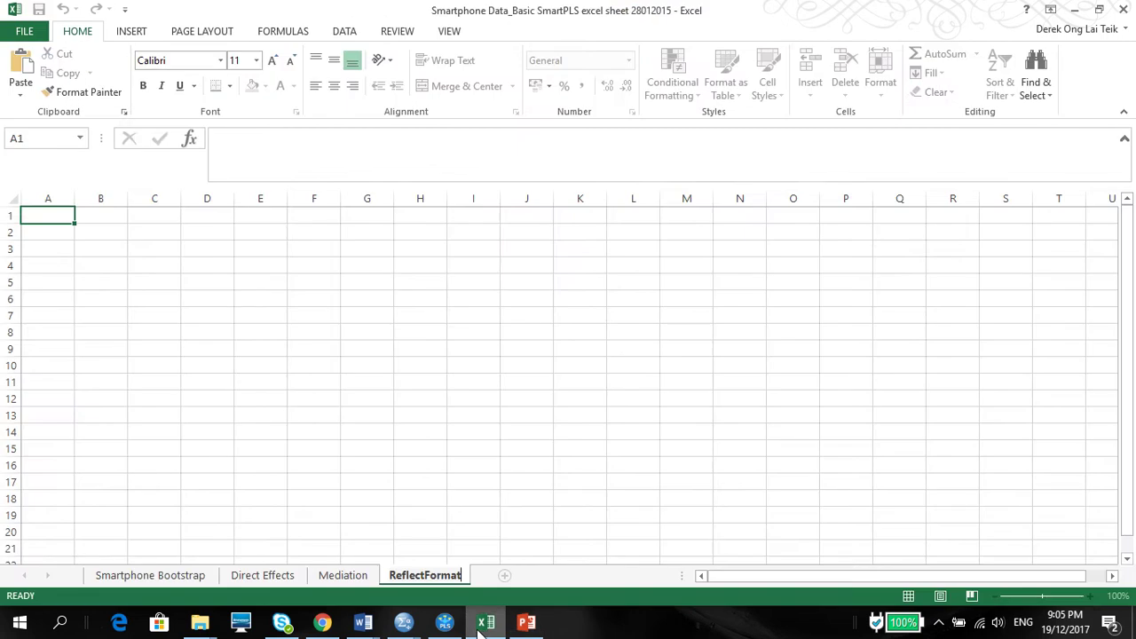
{"action": "left_click", "coordinate": [83, 233]}
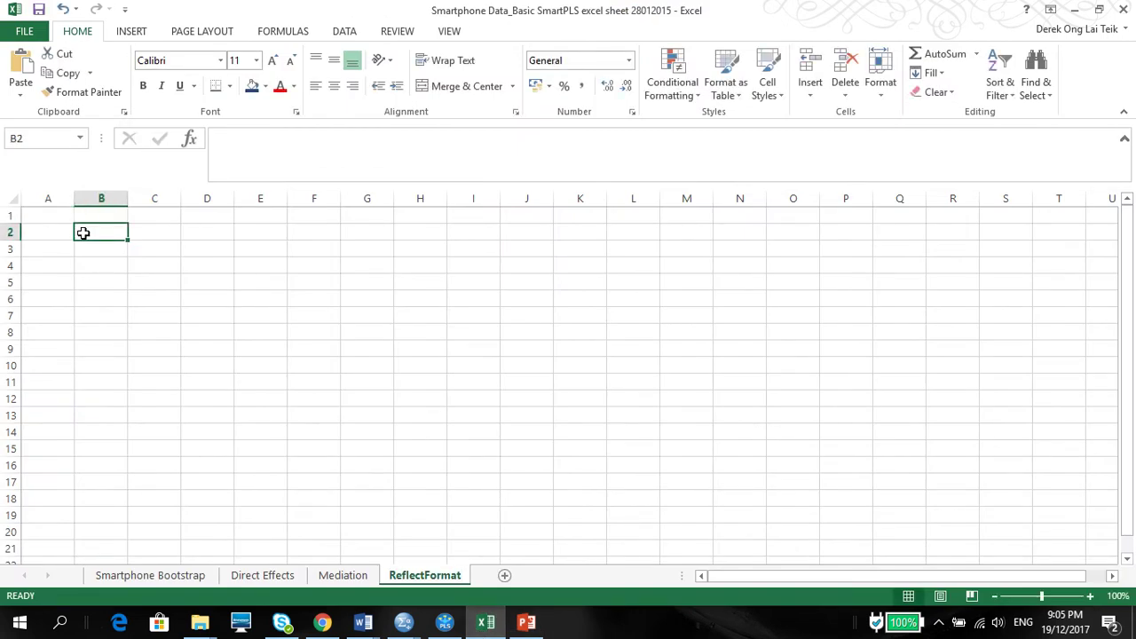
{"action": "key", "text": "ctrl+v"}
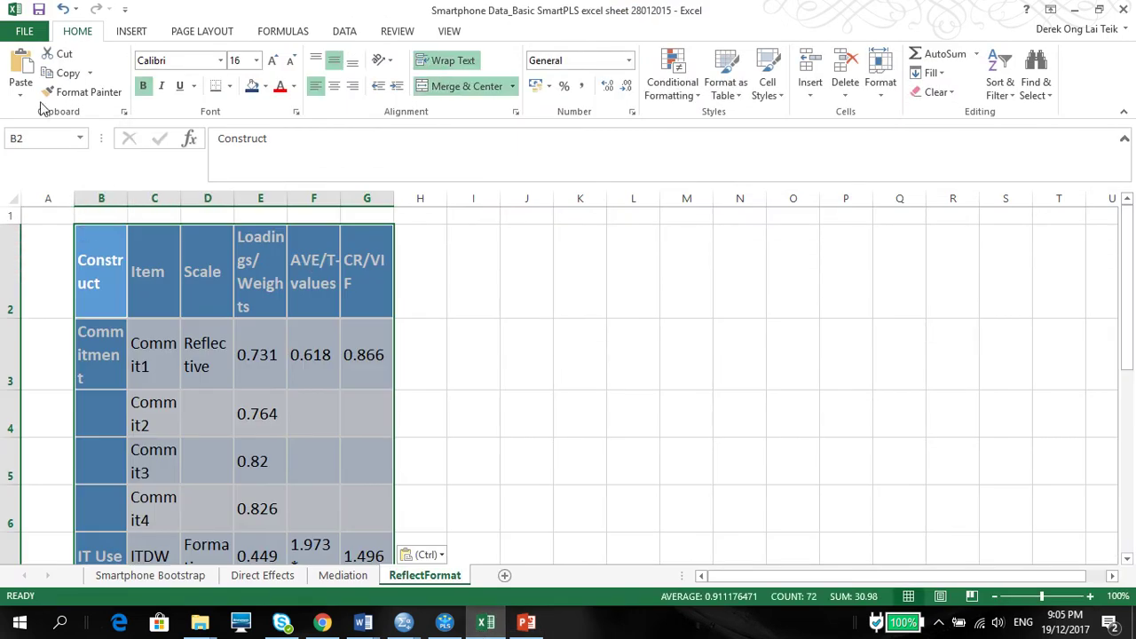
{"action": "left_click", "coordinate": [63, 9]}
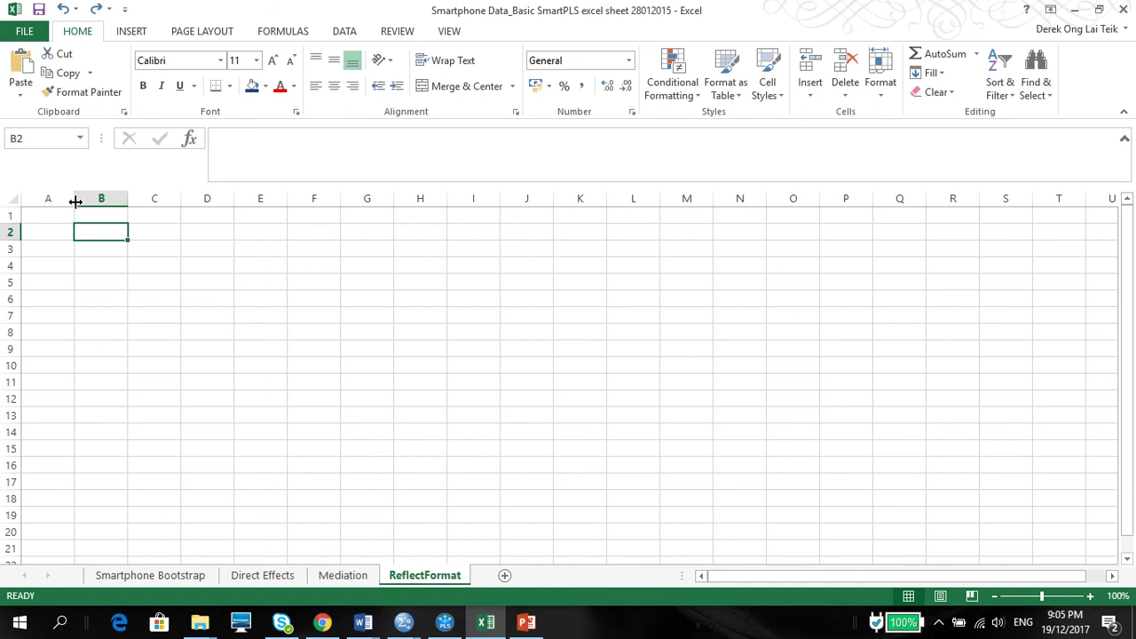
{"action": "right_click", "coordinate": [86, 234]}
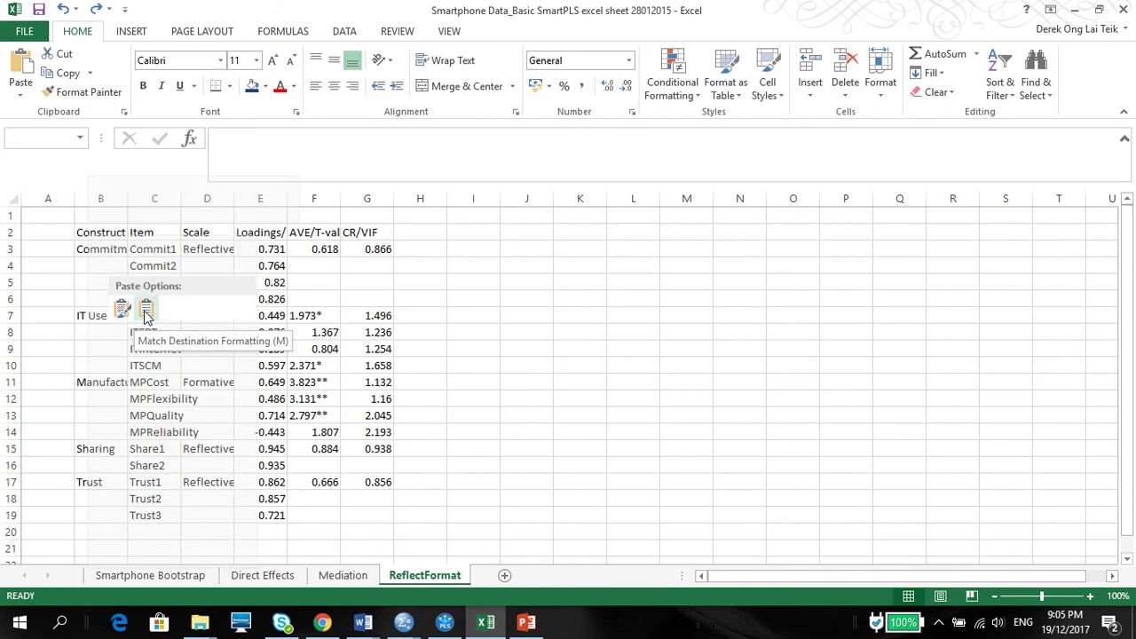
Step: Paste the table at B2 with Match Destination Formatting and remove all its borders
{"action": "left_click", "coordinate": [146, 311]}
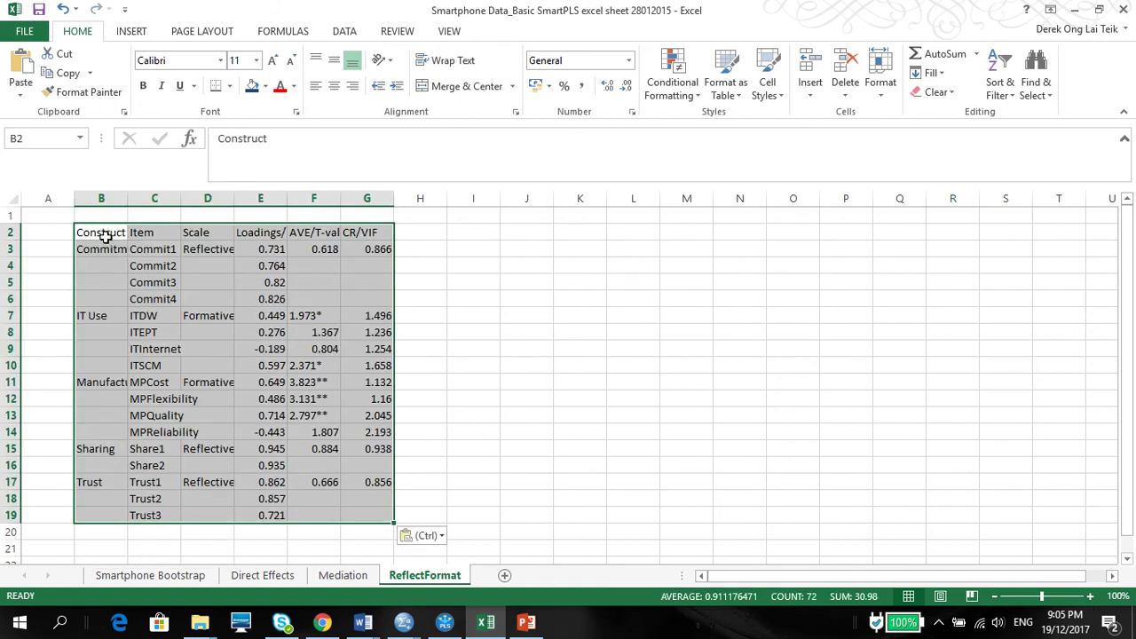
{"action": "left_click", "coordinate": [230, 88]}
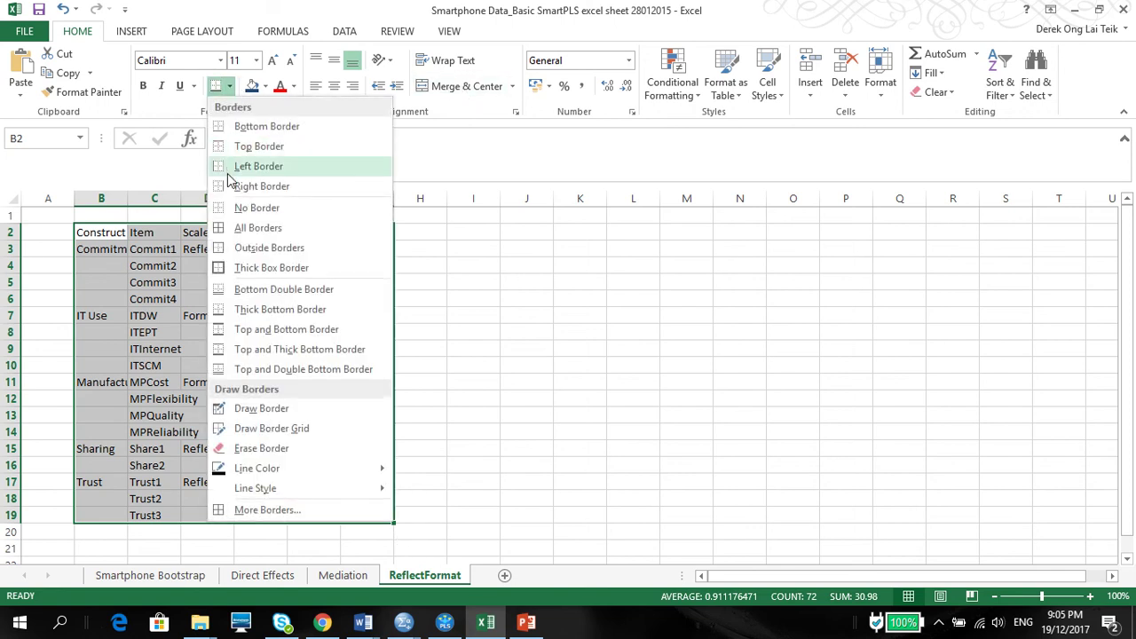
{"action": "left_click", "coordinate": [236, 225]}
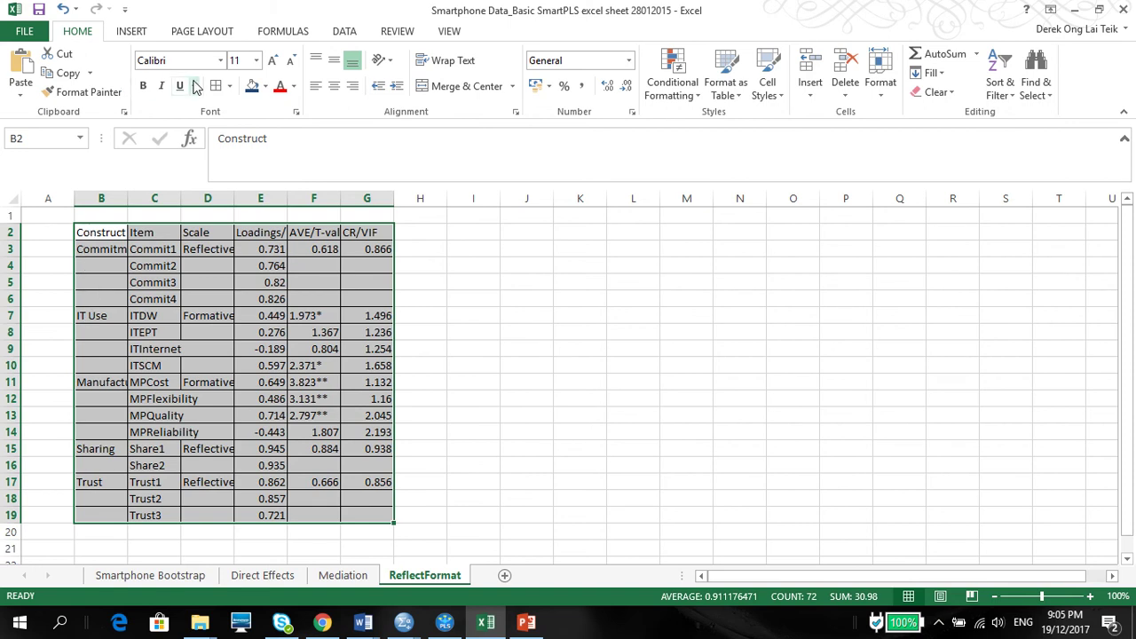
{"action": "left_click", "coordinate": [229, 86]}
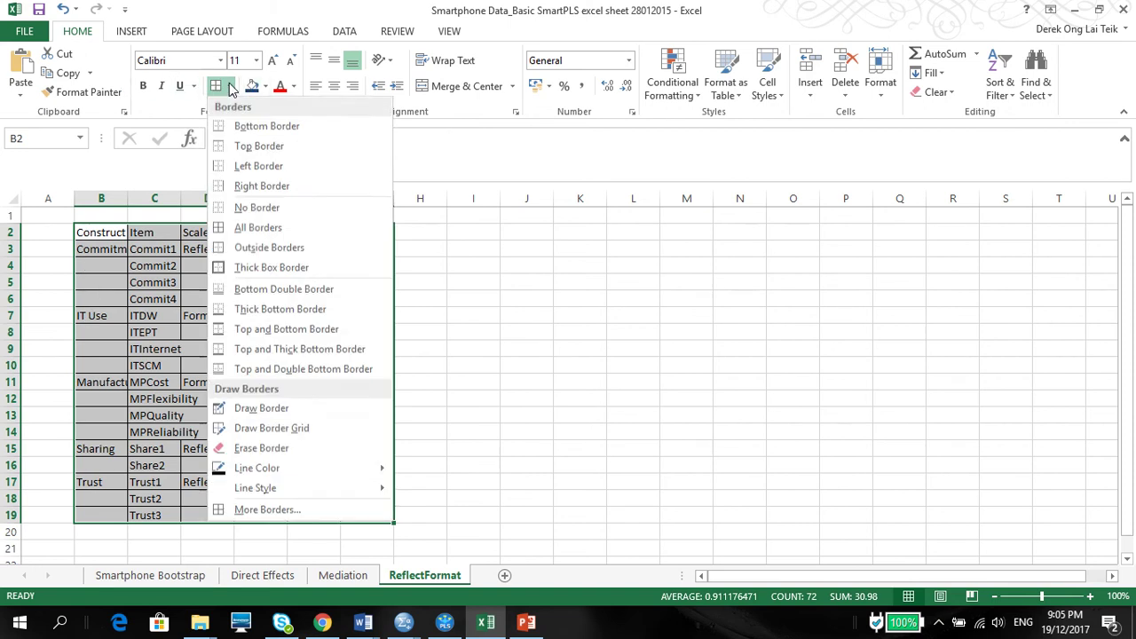
{"action": "left_click", "coordinate": [235, 211]}
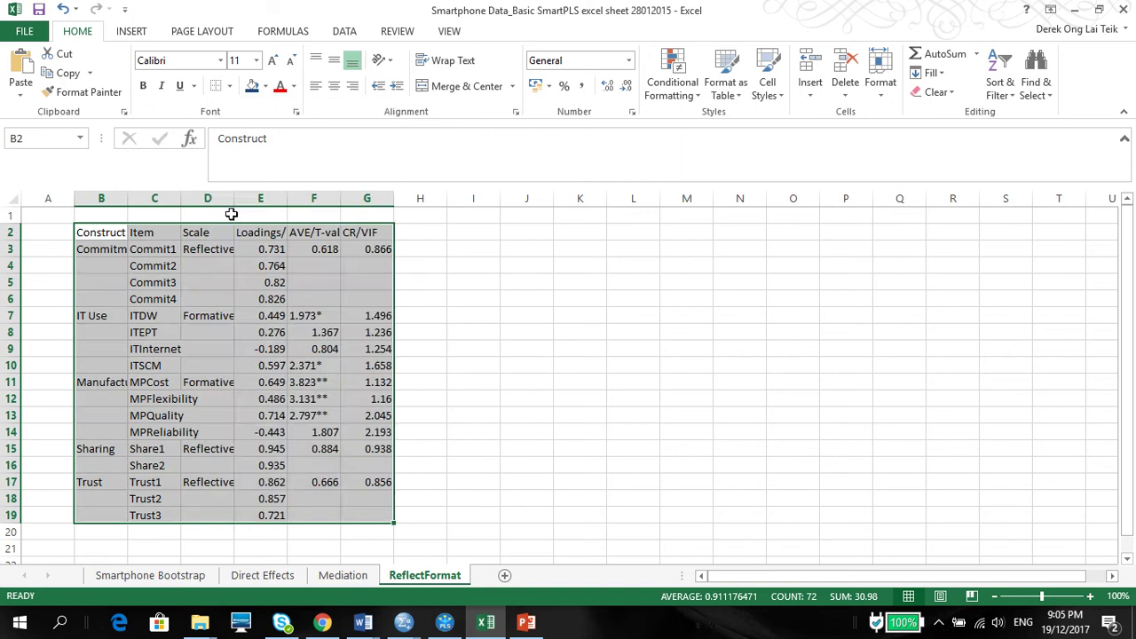
Step: Select the header row B2:G2 and widen column E to fit its heading
{"action": "left_click", "coordinate": [108, 232]}
{"action": "left_click_drag", "start_coordinate": [109, 232], "coordinate": [375, 232]}
{"action": "left_click_drag", "start_coordinate": [289, 200], "coordinate": [480, 200]}
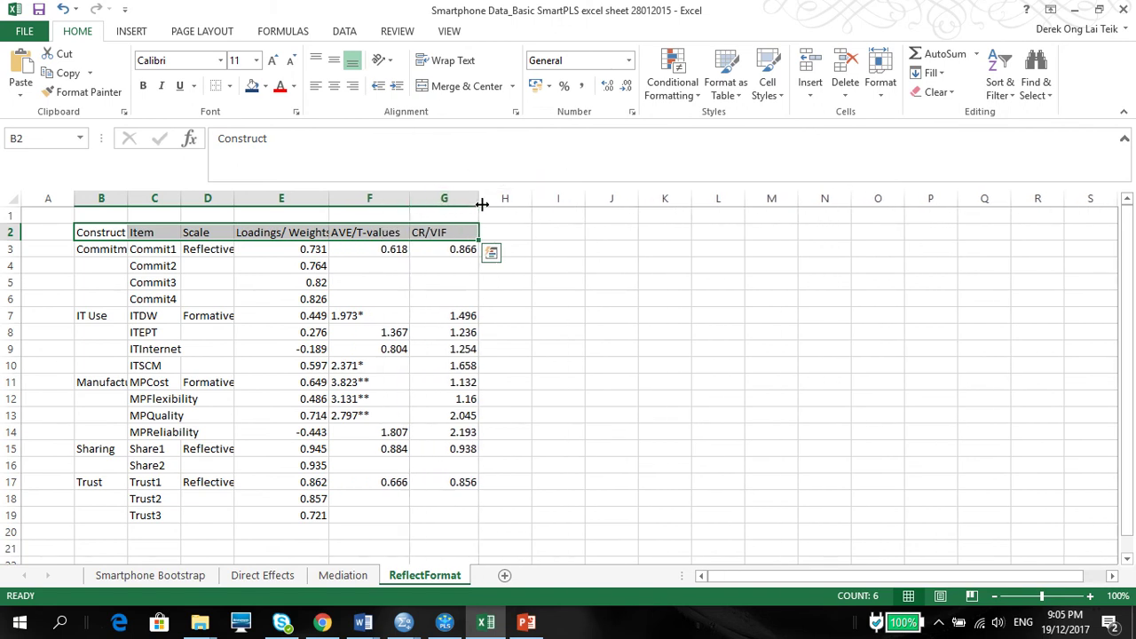
Step: Widen the Loadings/ Weights column, bold the header row, and underline the Commitment rows
{"action": "left_click_drag", "start_coordinate": [331, 199], "coordinate": [348, 199]}
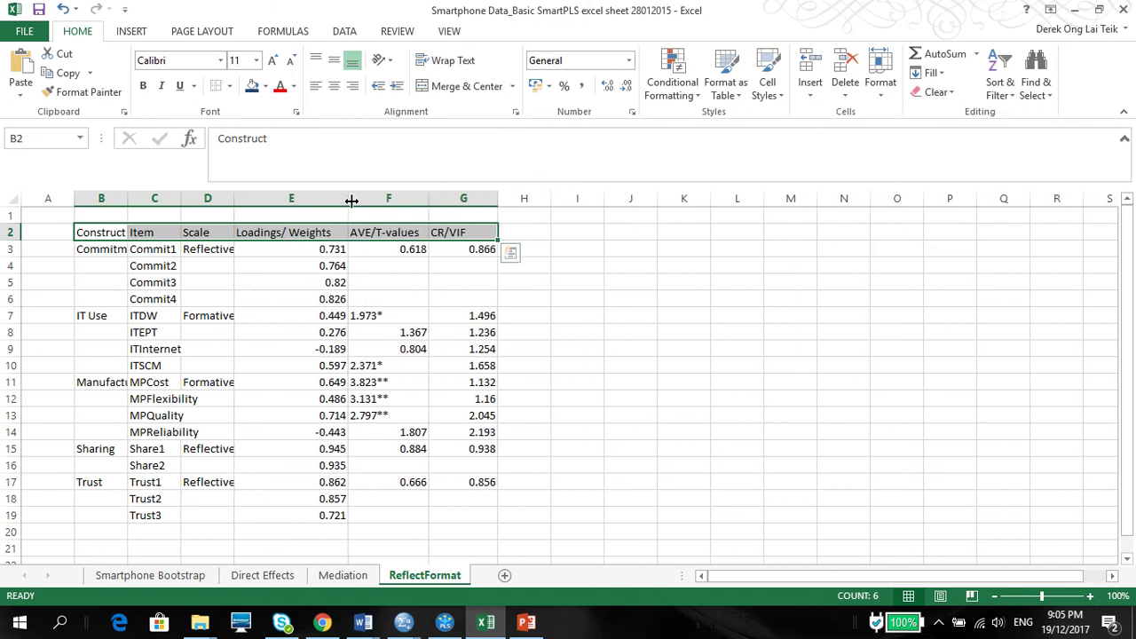
{"action": "left_click", "coordinate": [143, 87]}
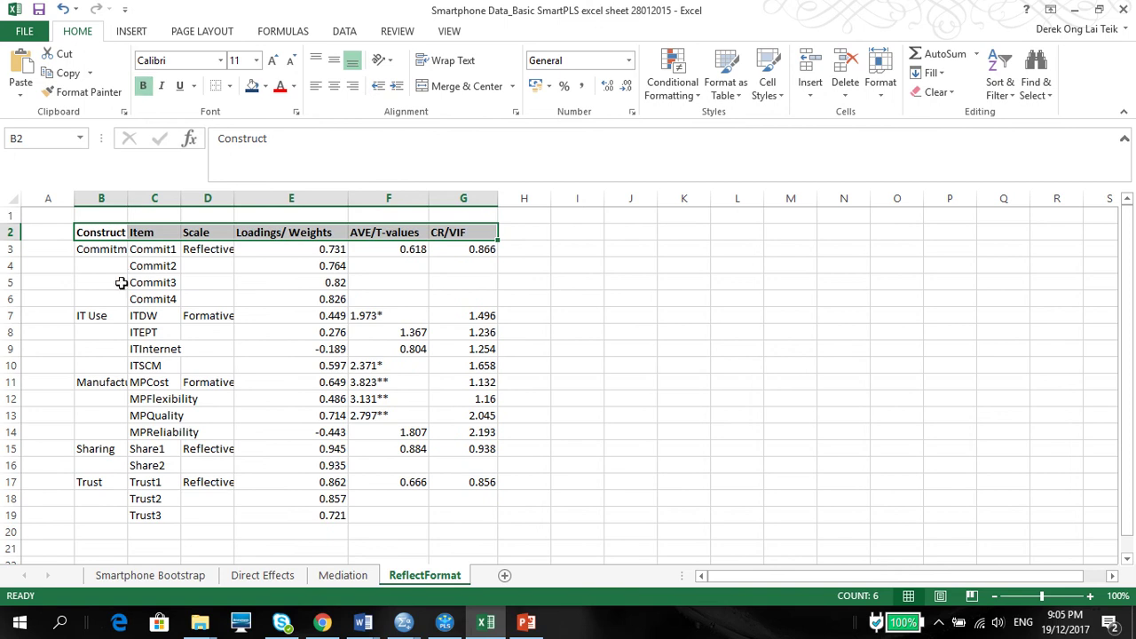
{"action": "left_click_drag", "start_coordinate": [92, 294], "coordinate": [466, 303]}
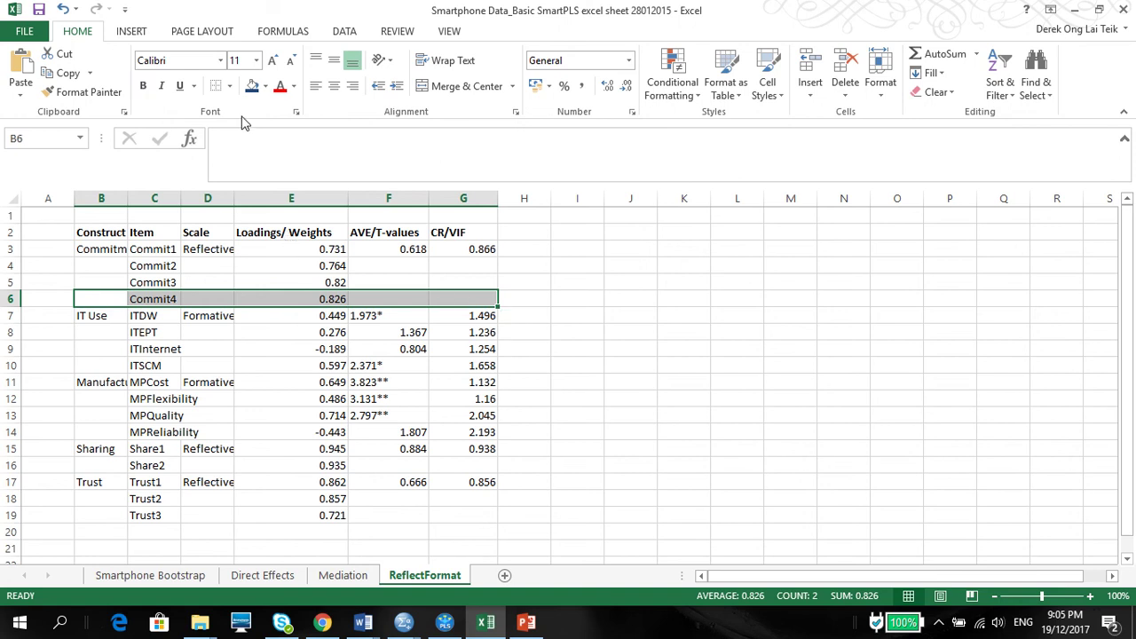
{"action": "left_click", "coordinate": [229, 87]}
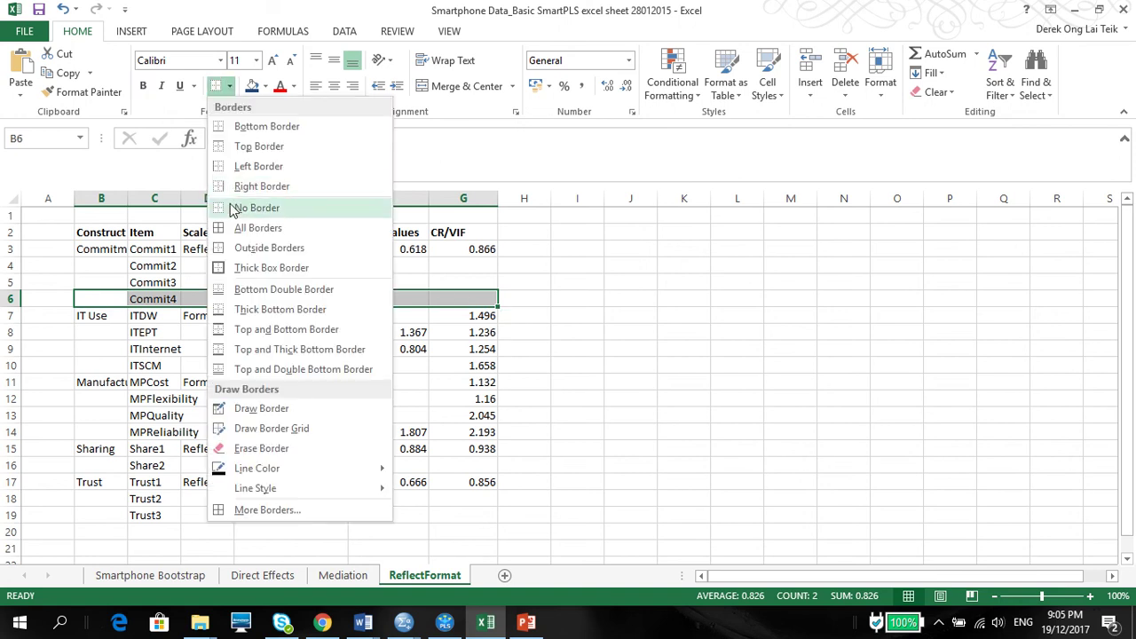
{"action": "left_click", "coordinate": [229, 128]}
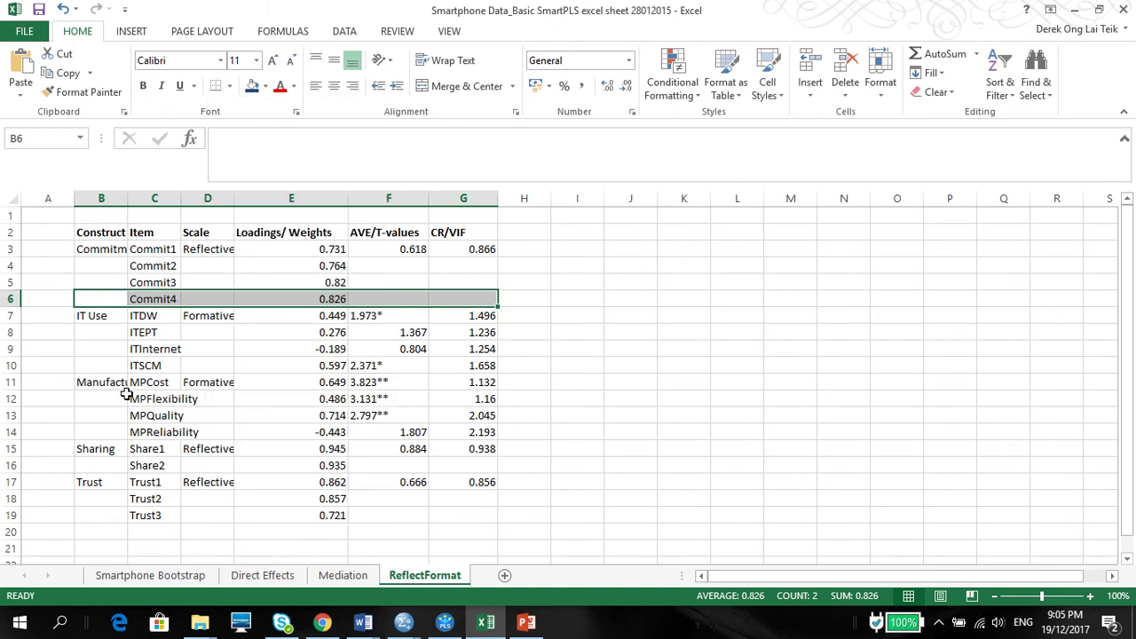
Step: Add bottom borders under the IT Use, manufacturing performance and Share rows, then select the last Trust row
{"action": "left_click_drag", "start_coordinate": [103, 364], "coordinate": [457, 362]}
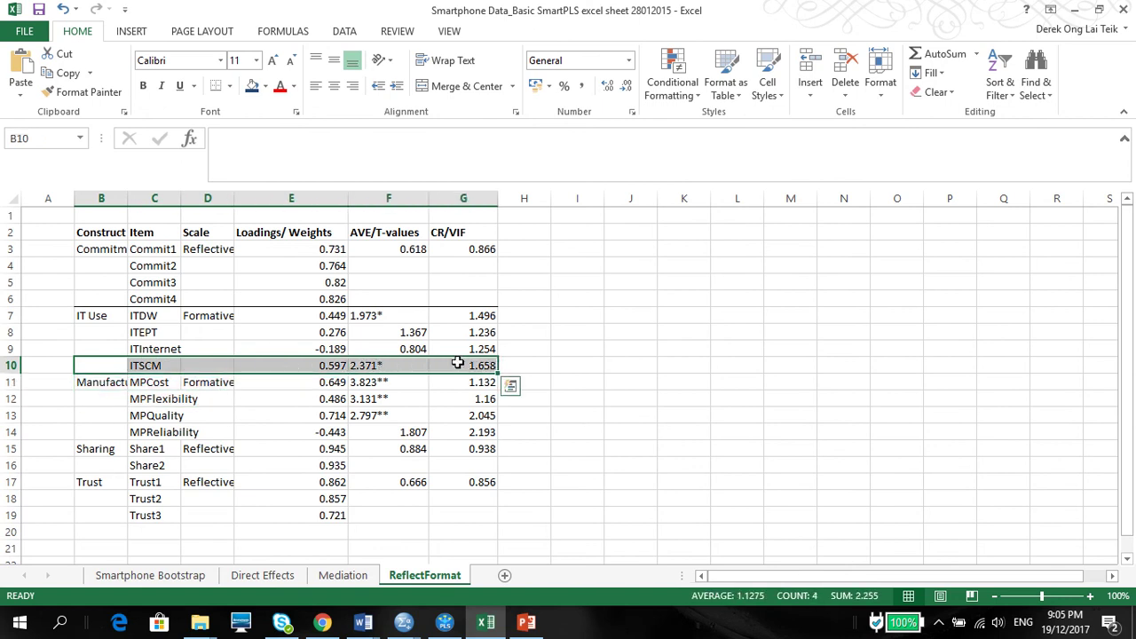
{"action": "left_click", "coordinate": [215, 85]}
{"action": "left_click_drag", "start_coordinate": [79, 433], "coordinate": [456, 435]}
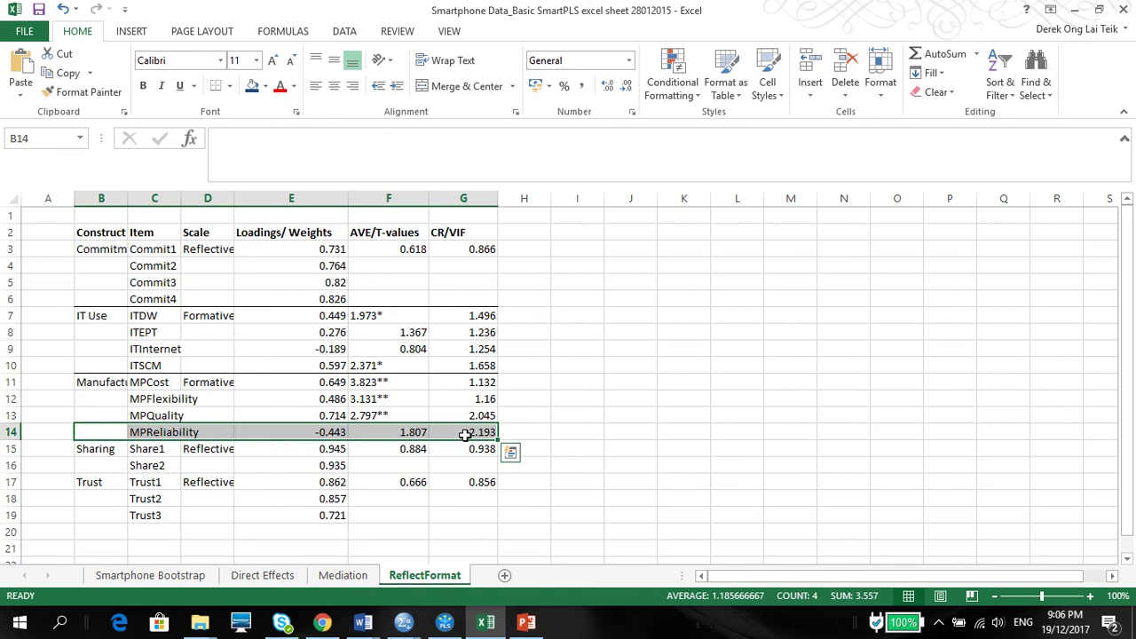
{"action": "left_click", "coordinate": [216, 85]}
{"action": "left_click_drag", "start_coordinate": [94, 469], "coordinate": [471, 465]}
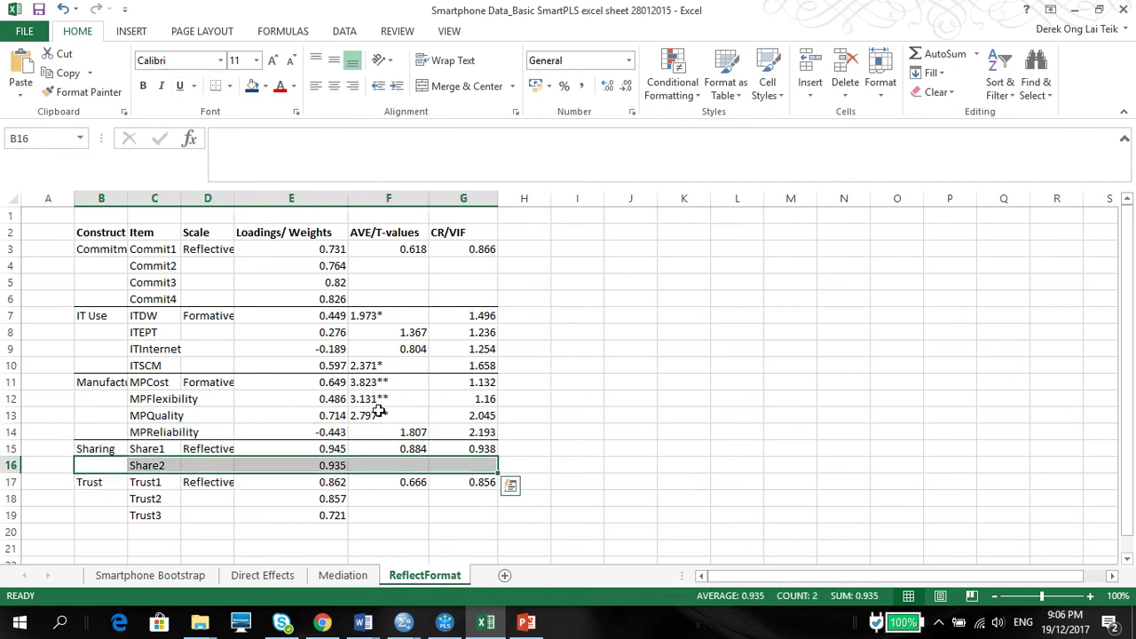
{"action": "left_click", "coordinate": [216, 86]}
{"action": "left_click_drag", "start_coordinate": [91, 502], "coordinate": [453, 514]}
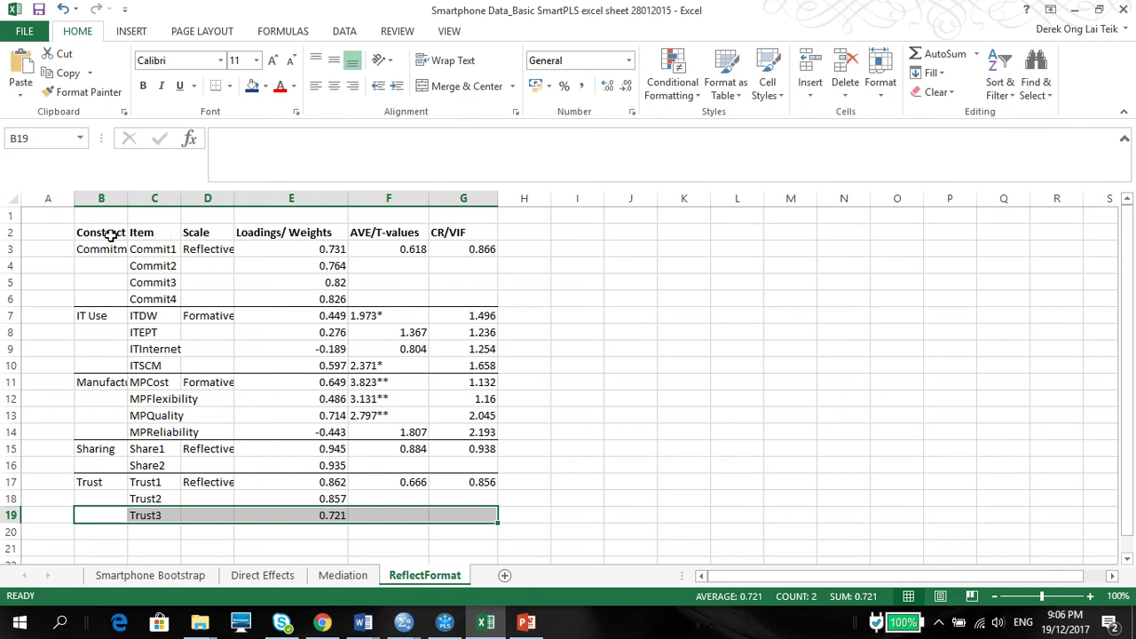
Step: Widen the Item column and check headers and values (AVE 0.618, CR 0.866) before returning to SmartPLS
{"action": "left_click_drag", "start_coordinate": [110, 235], "coordinate": [105, 391]}
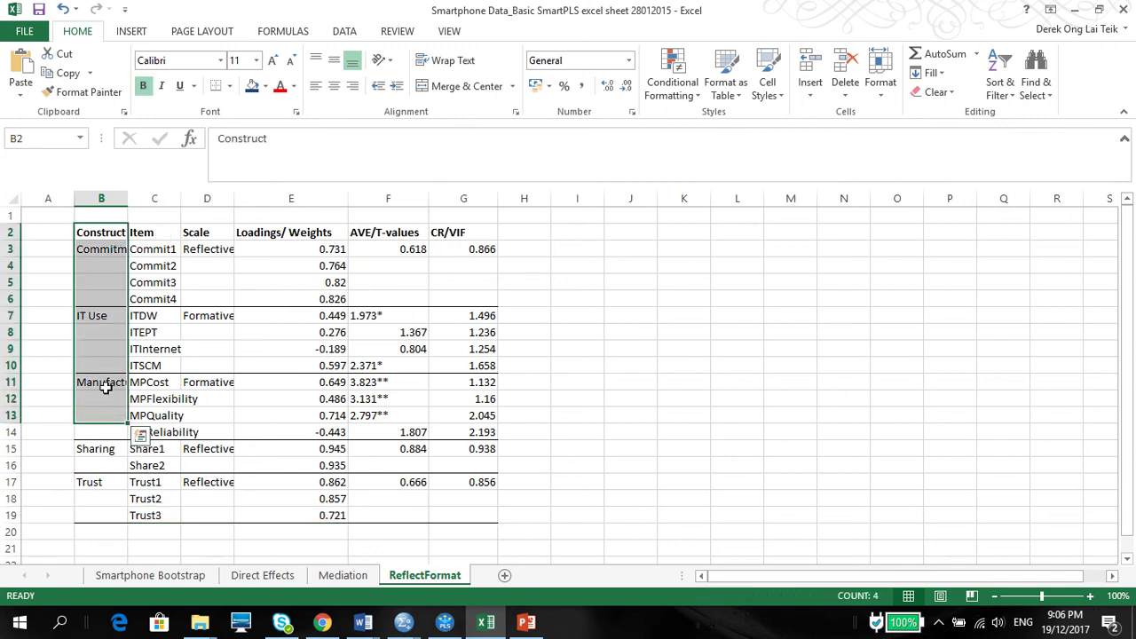
{"action": "left_click_drag", "start_coordinate": [153, 250], "coordinate": [157, 399]}
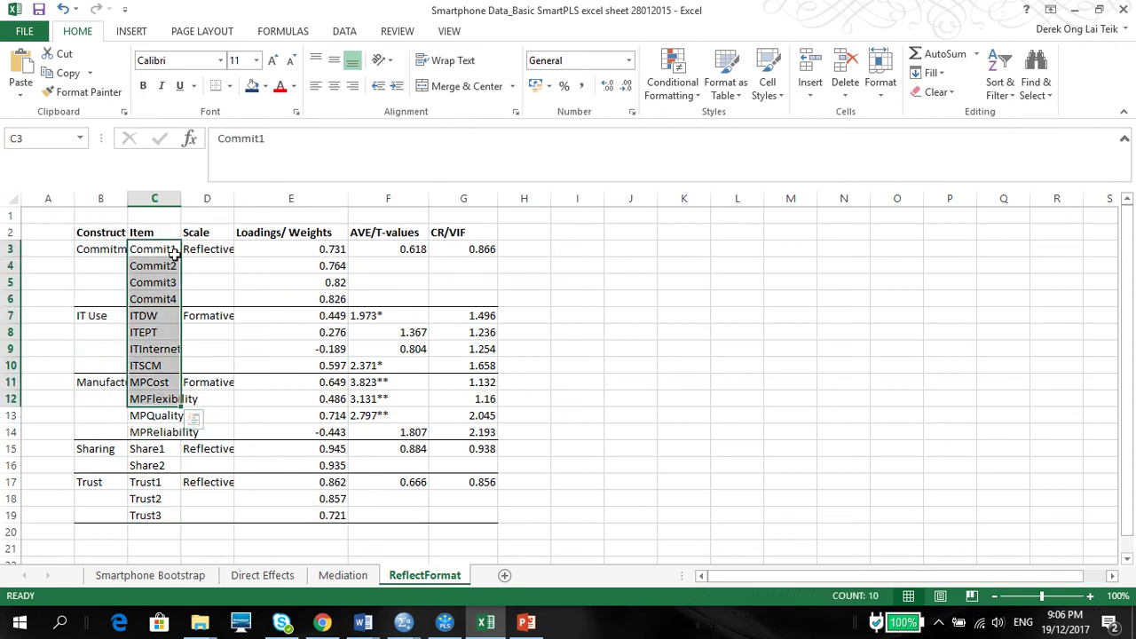
{"action": "left_click_drag", "start_coordinate": [190, 235], "coordinate": [195, 292]}
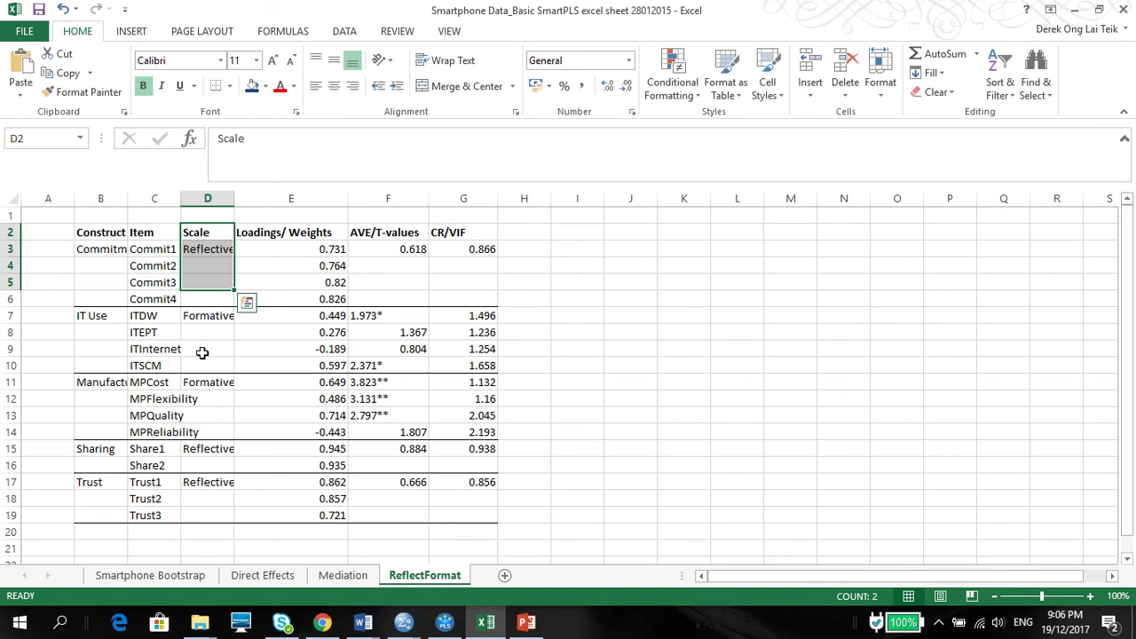
{"action": "left_click", "coordinate": [199, 316]}
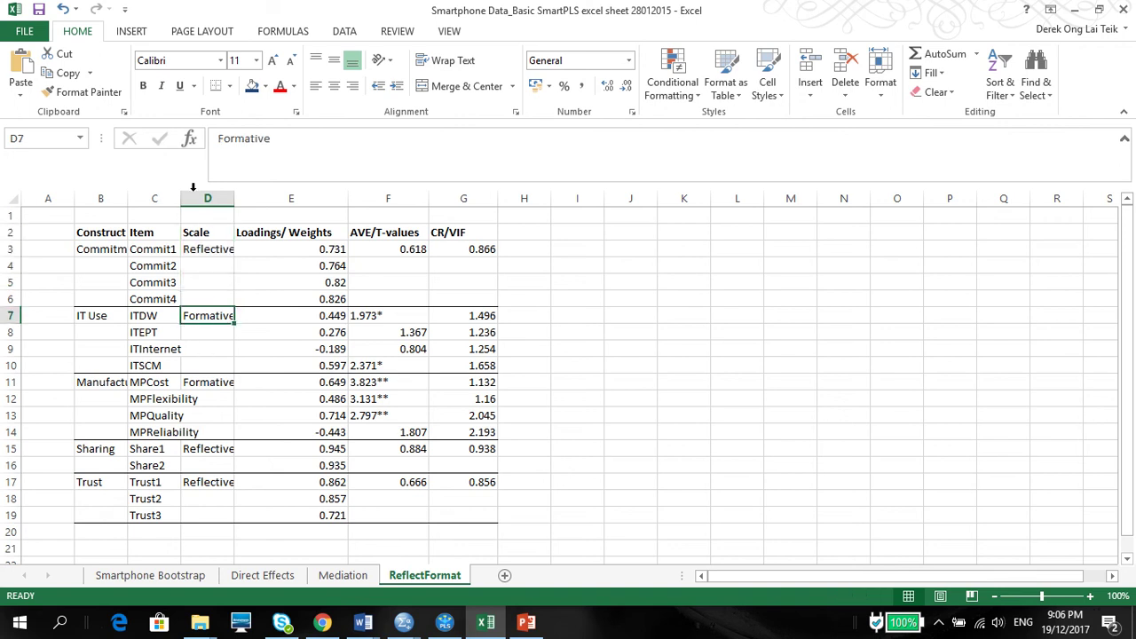
{"action": "left_click_drag", "start_coordinate": [183, 196], "coordinate": [273, 196]}
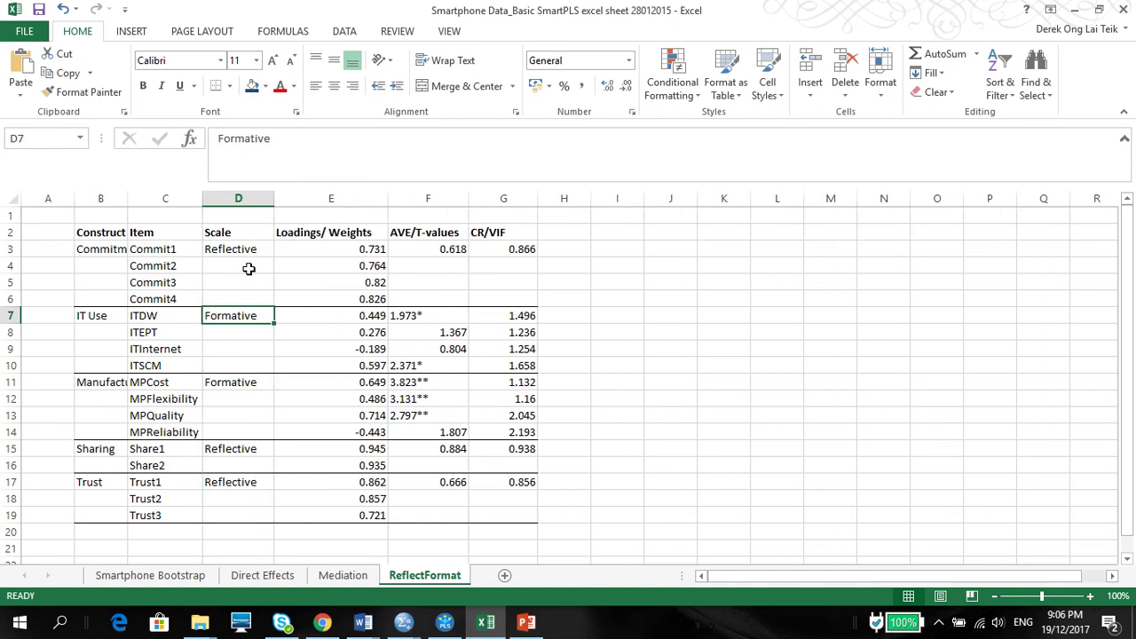
{"action": "left_click", "coordinate": [333, 234]}
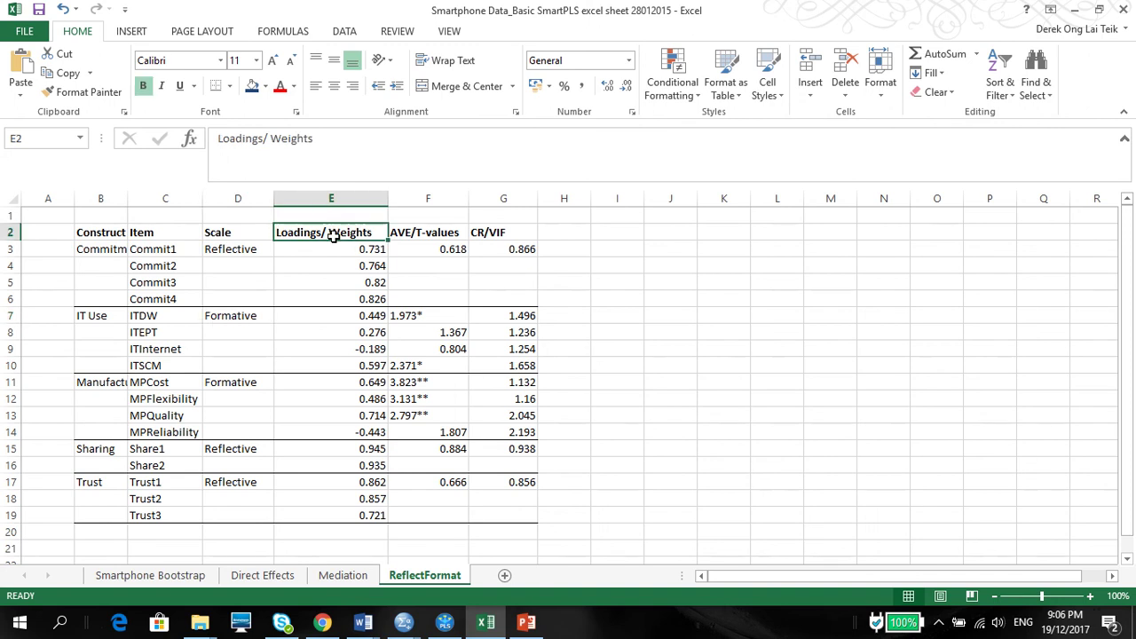
{"action": "left_click", "coordinate": [406, 234]}
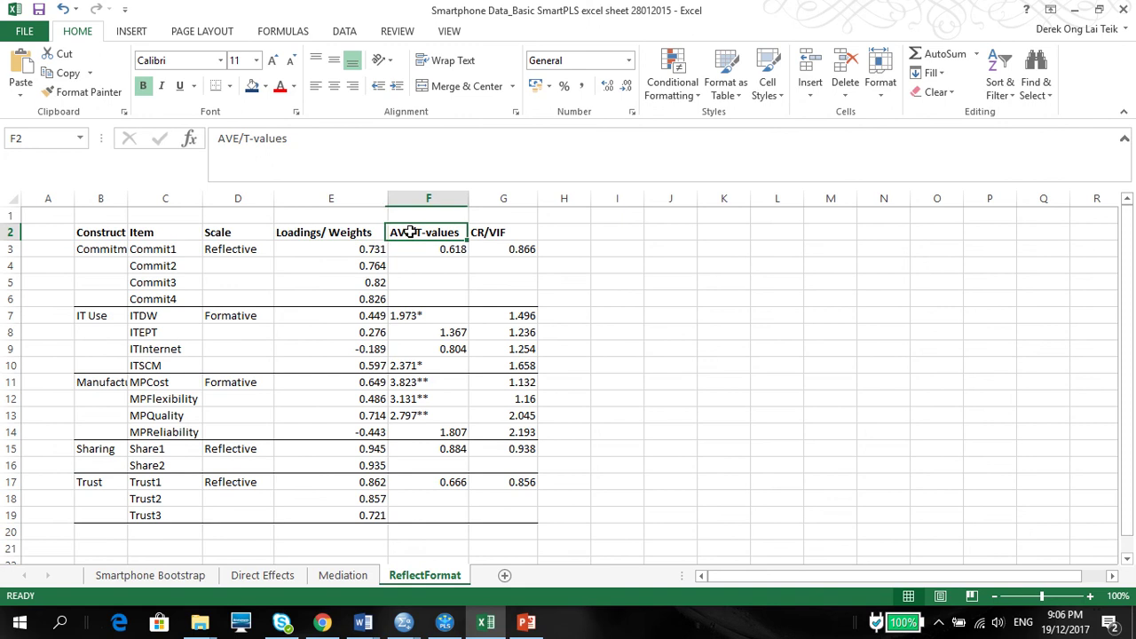
{"action": "left_click", "coordinate": [427, 247]}
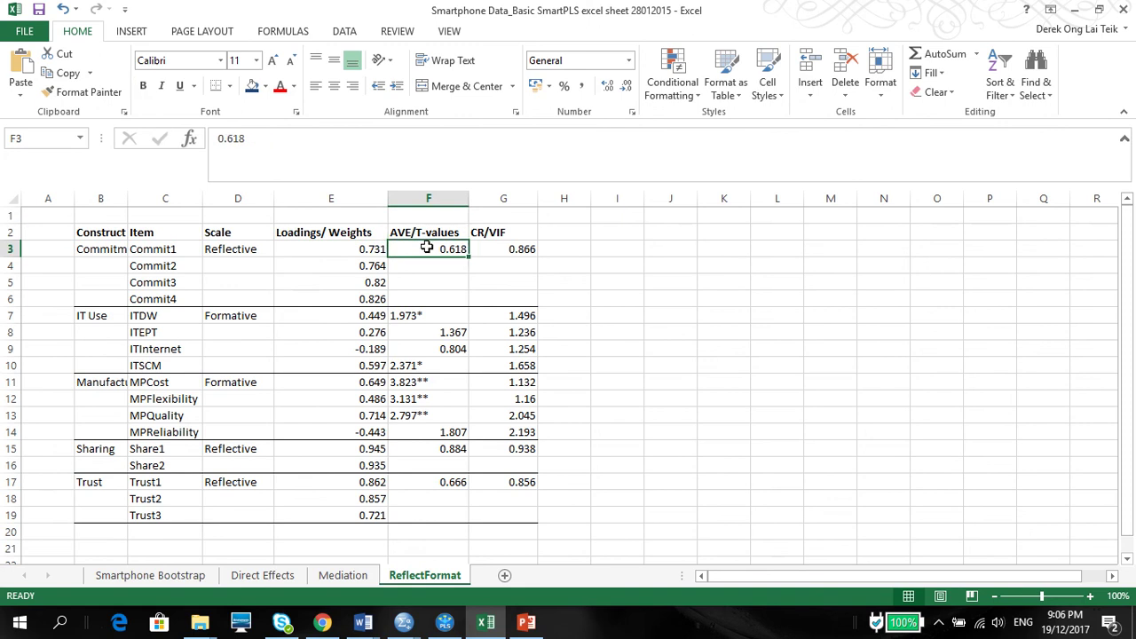
{"action": "left_click", "coordinate": [502, 250]}
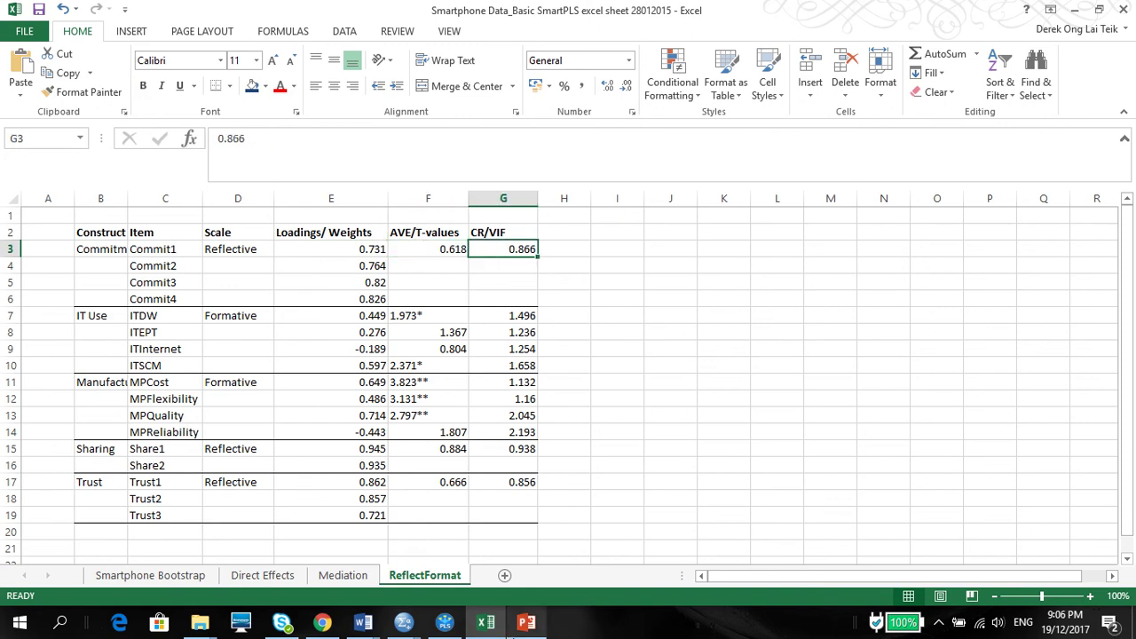
{"action": "left_click", "coordinate": [445, 624]}
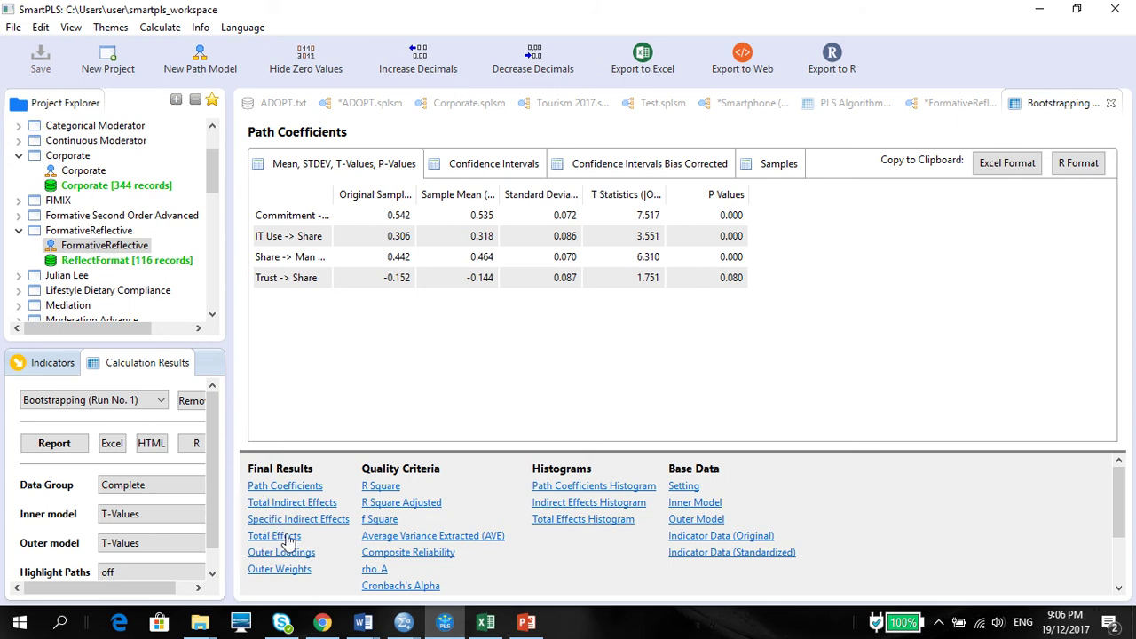
Step: Show the bootstrapped Outer Weights, widen its label column, and copy it in Excel format
{"action": "left_click", "coordinate": [282, 569]}
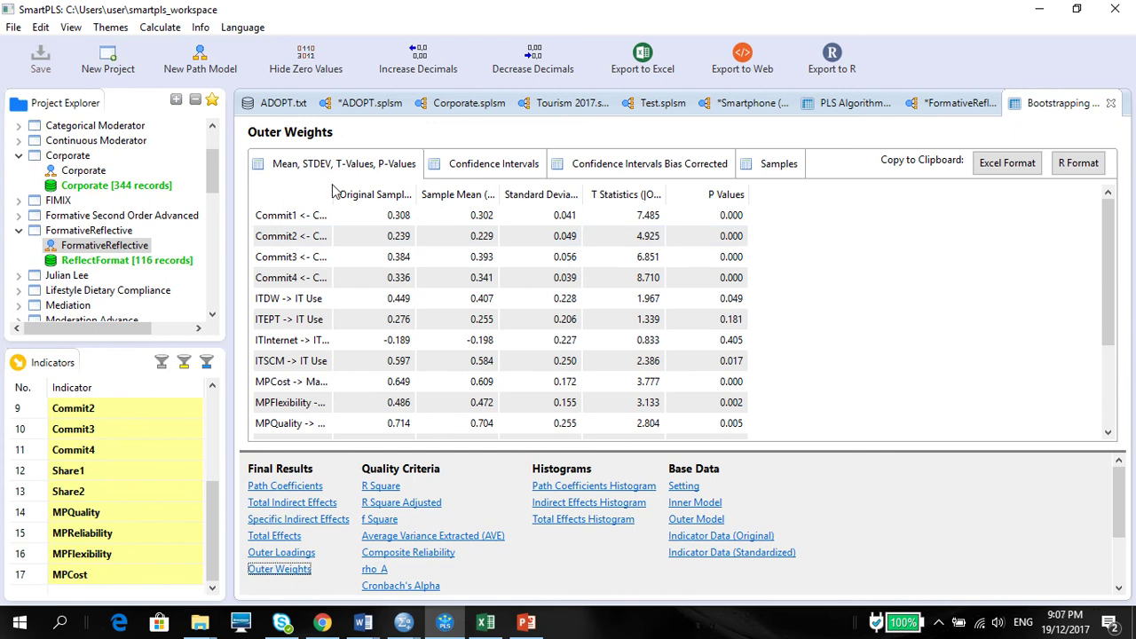
{"action": "left_click_drag", "start_coordinate": [335, 192], "coordinate": [439, 208]}
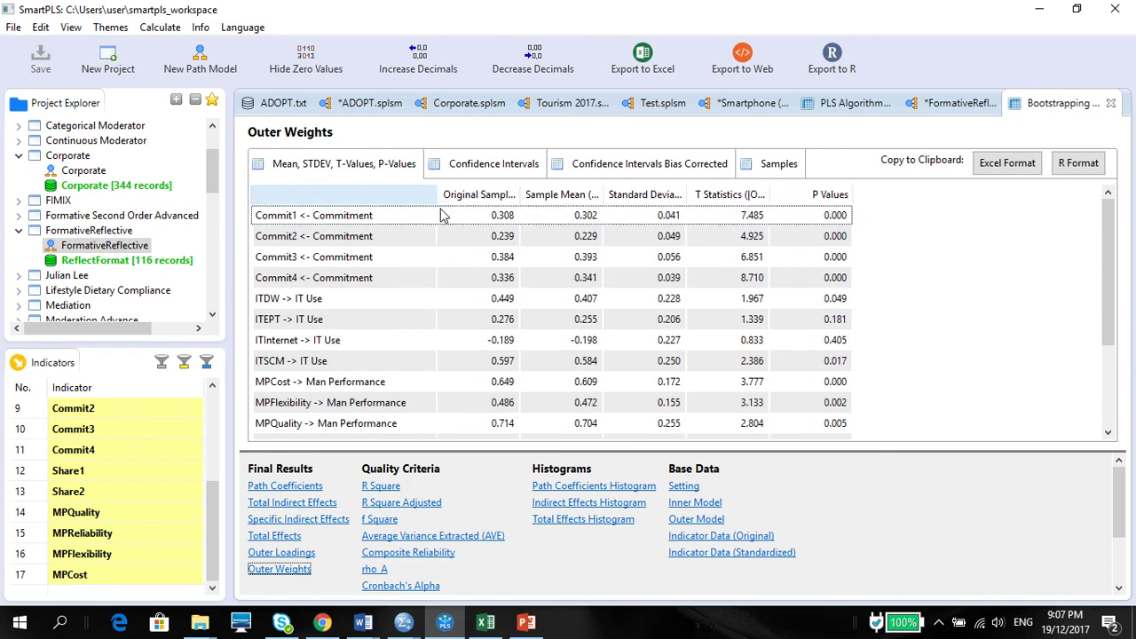
{"action": "left_click", "coordinate": [444, 216]}
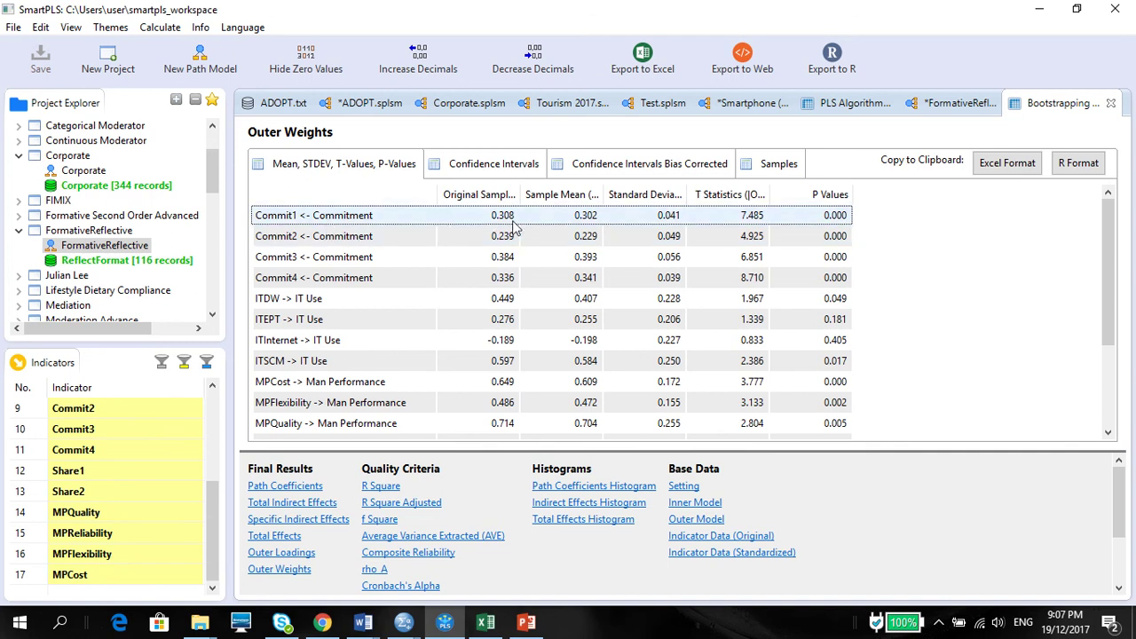
{"action": "left_click", "coordinate": [578, 222]}
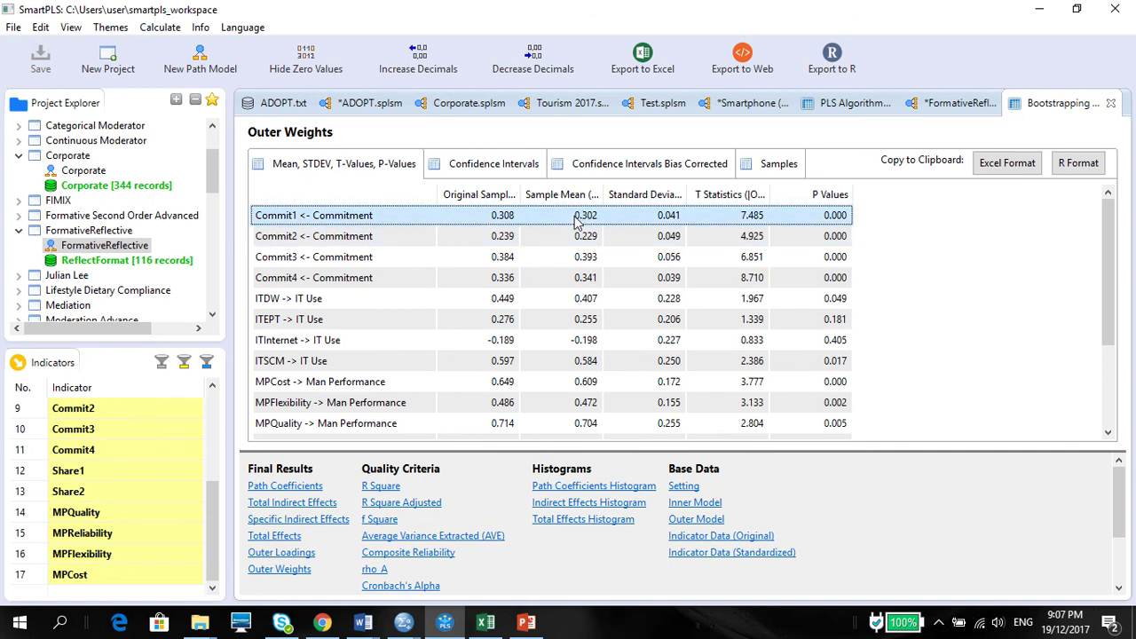
{"action": "left_click", "coordinate": [1029, 167]}
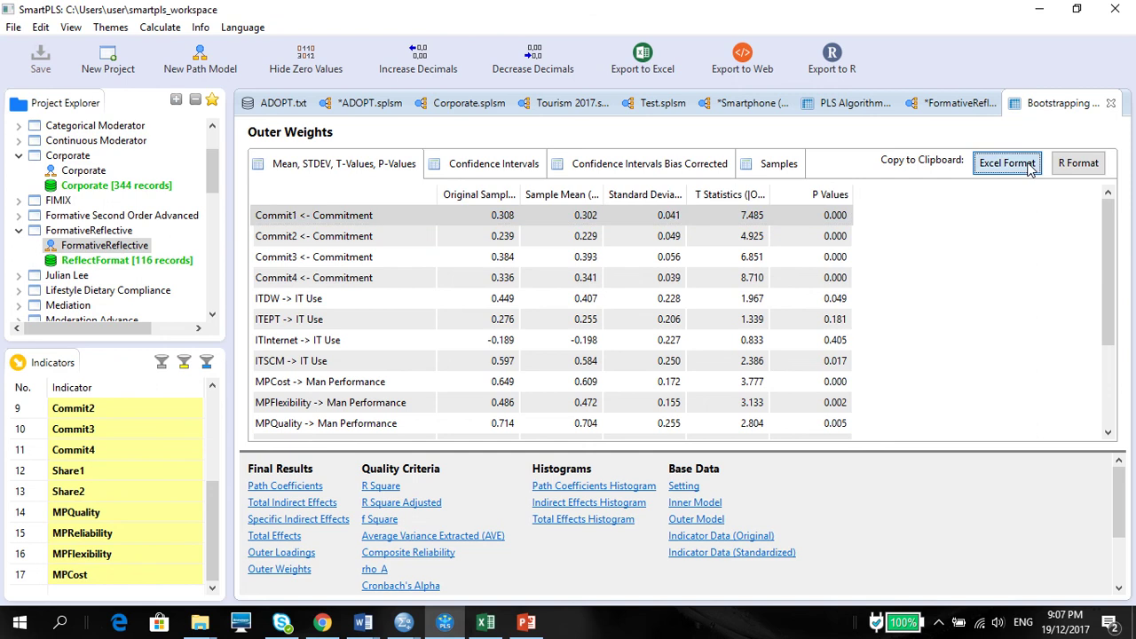
Step: Paste the Outer Weights results at J3, widen column J, and select the IT Use path labels
{"action": "left_click", "coordinate": [486, 621]}
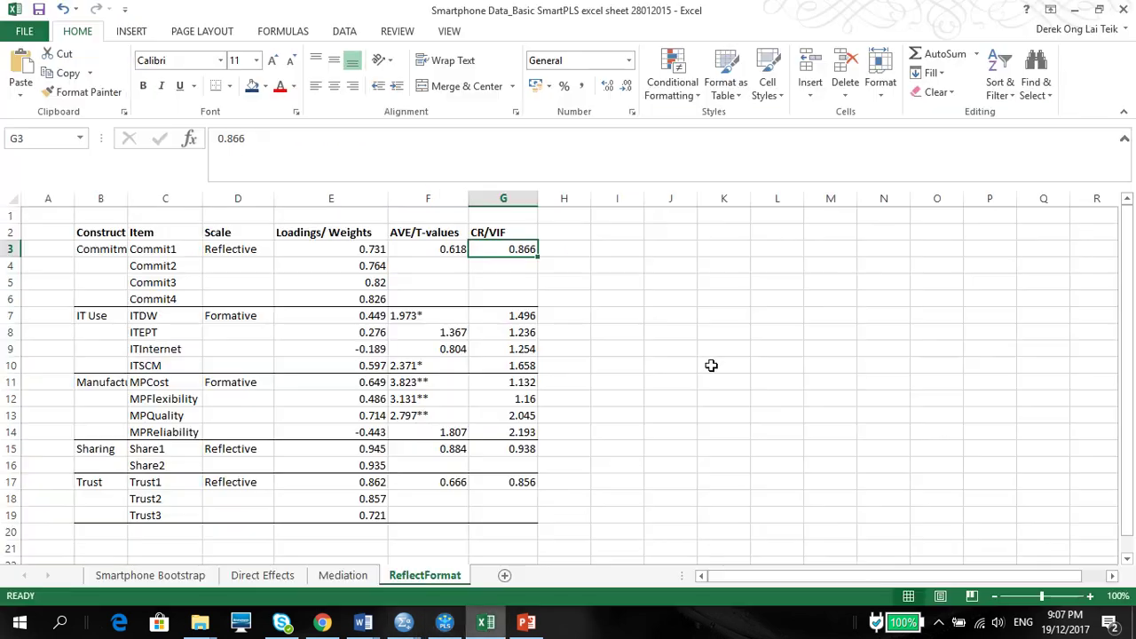
{"action": "left_click", "coordinate": [660, 248]}
{"action": "right_click", "coordinate": [660, 248]}
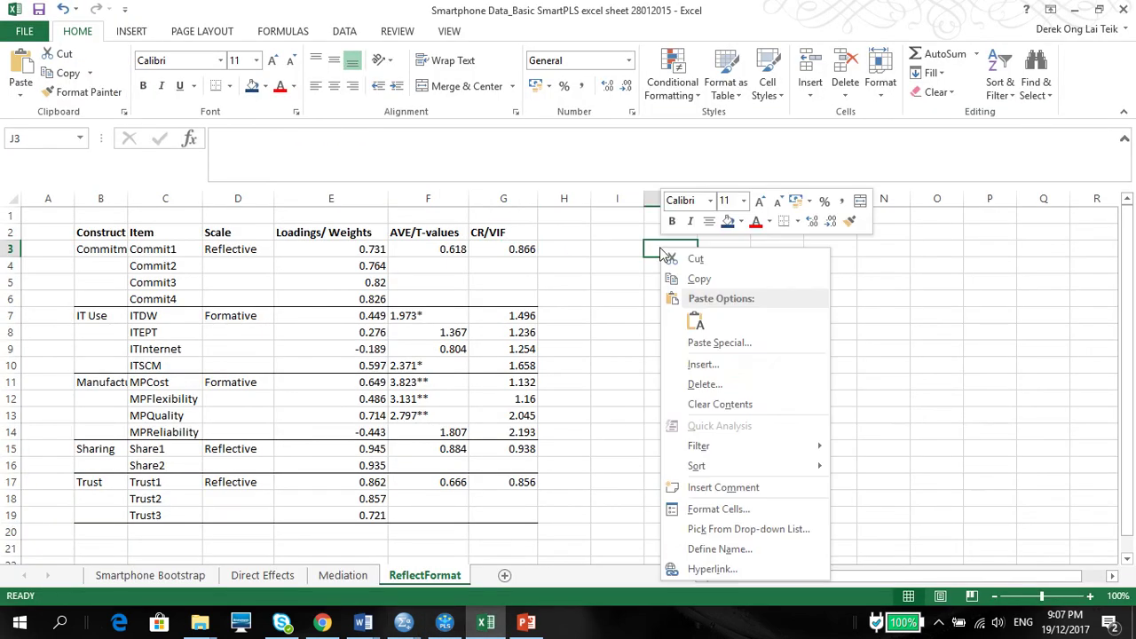
{"action": "left_click", "coordinate": [696, 324]}
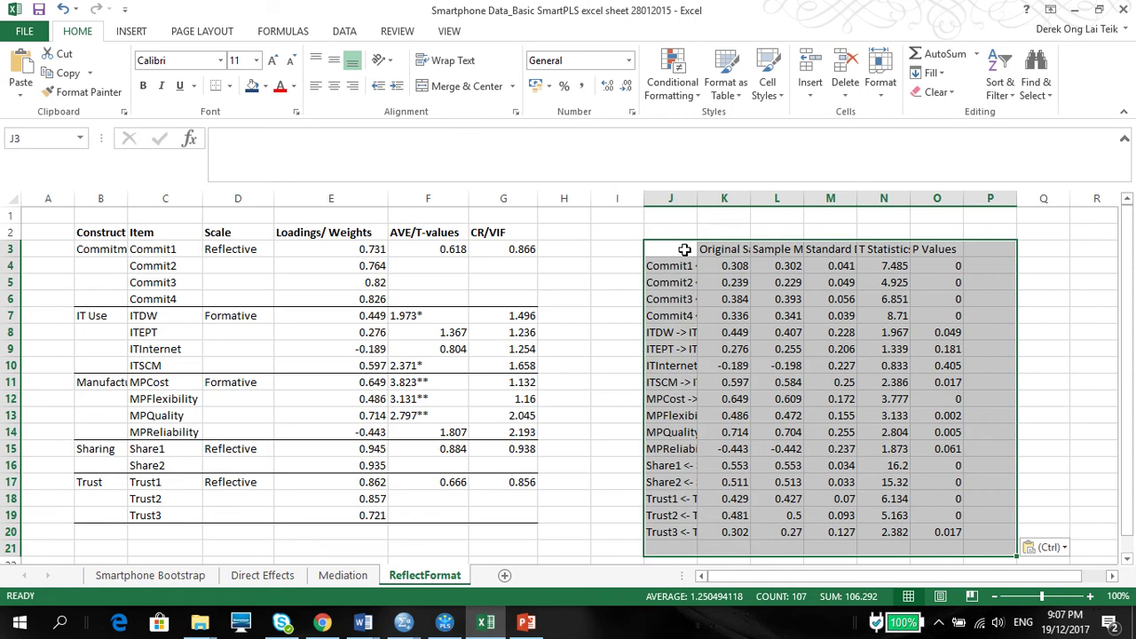
{"action": "left_click_drag", "start_coordinate": [696, 203], "coordinate": [761, 205]}
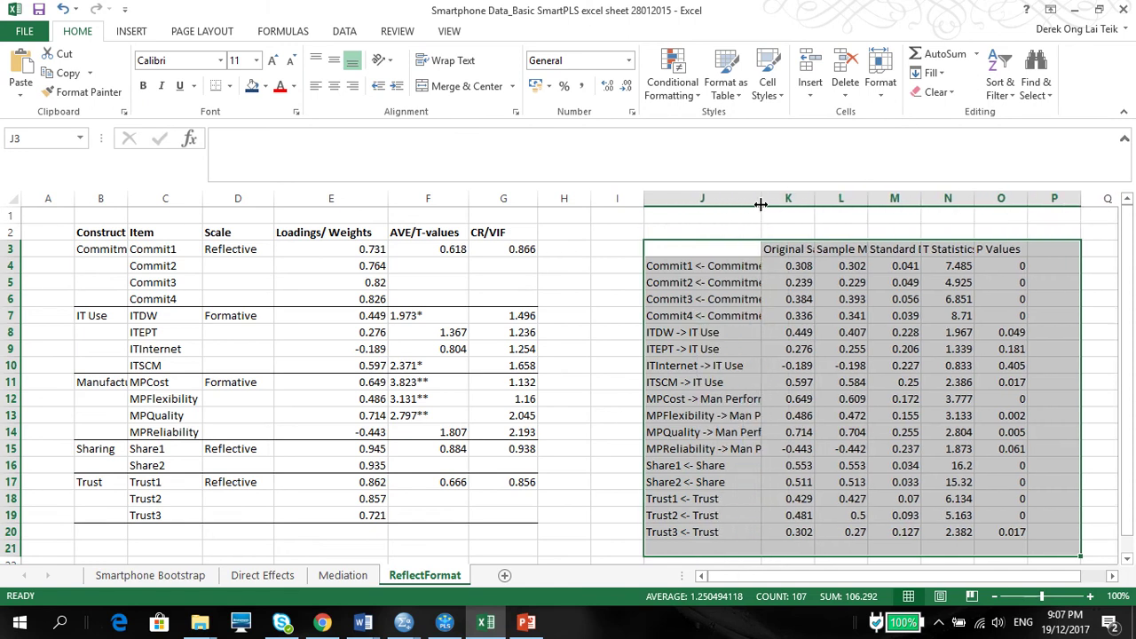
{"action": "left_click", "coordinate": [825, 267]}
{"action": "left_click", "coordinate": [827, 249]}
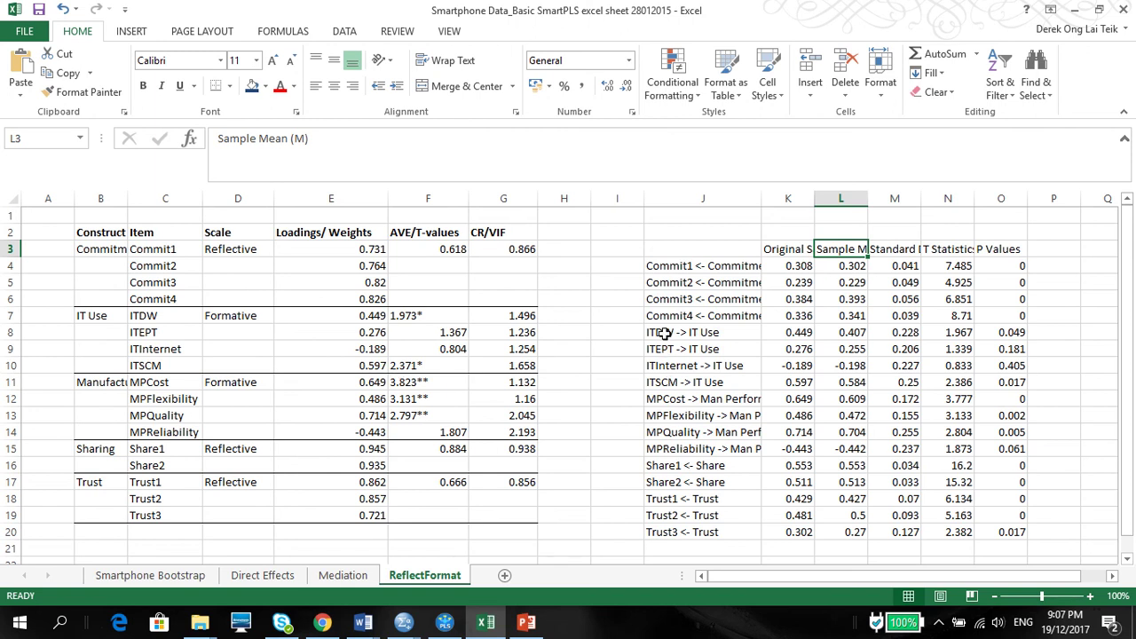
{"action": "left_click_drag", "start_coordinate": [663, 333], "coordinate": [666, 377]}
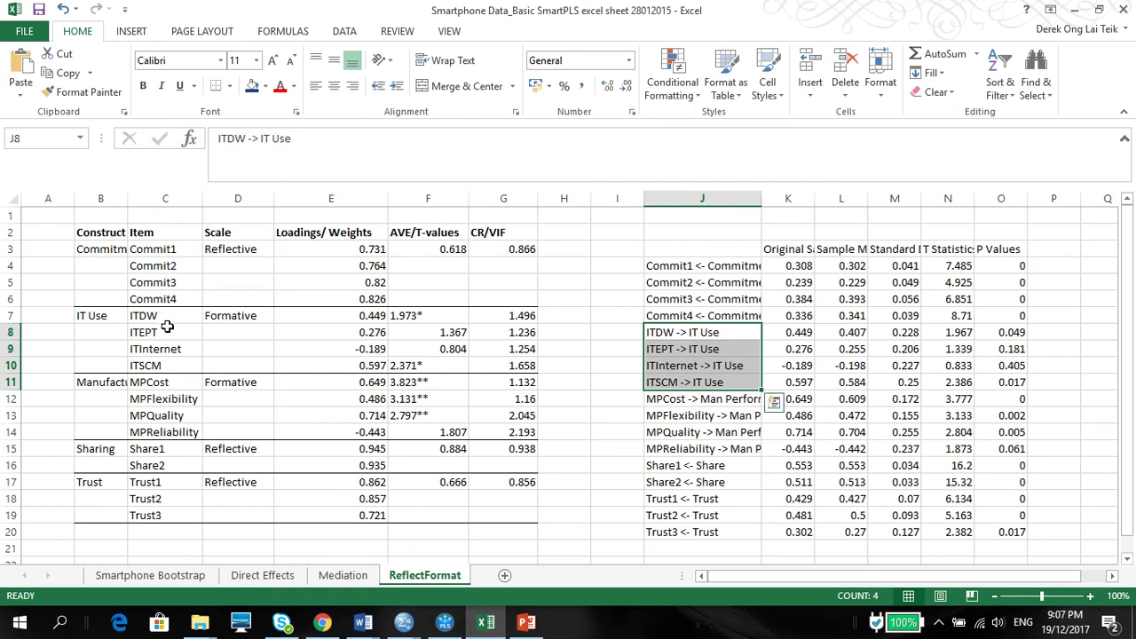
Step: Compare the existing IT Use weights in E7:E10 with the new weights in K8:K11
{"action": "left_click_drag", "start_coordinate": [166, 315], "coordinate": [185, 365]}
{"action": "left_click_drag", "start_coordinate": [657, 333], "coordinate": [667, 382]}
{"action": "left_click", "coordinate": [804, 333]}
{"action": "left_click_drag", "start_coordinate": [804, 333], "coordinate": [810, 386]}
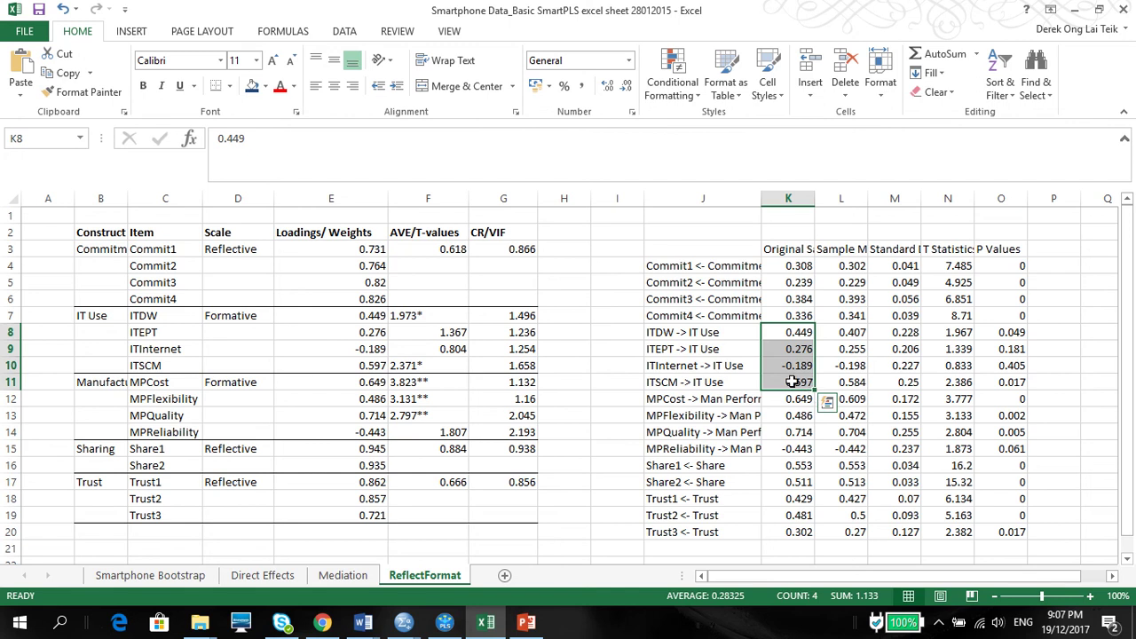
{"action": "left_click_drag", "start_coordinate": [371, 317], "coordinate": [373, 369]}
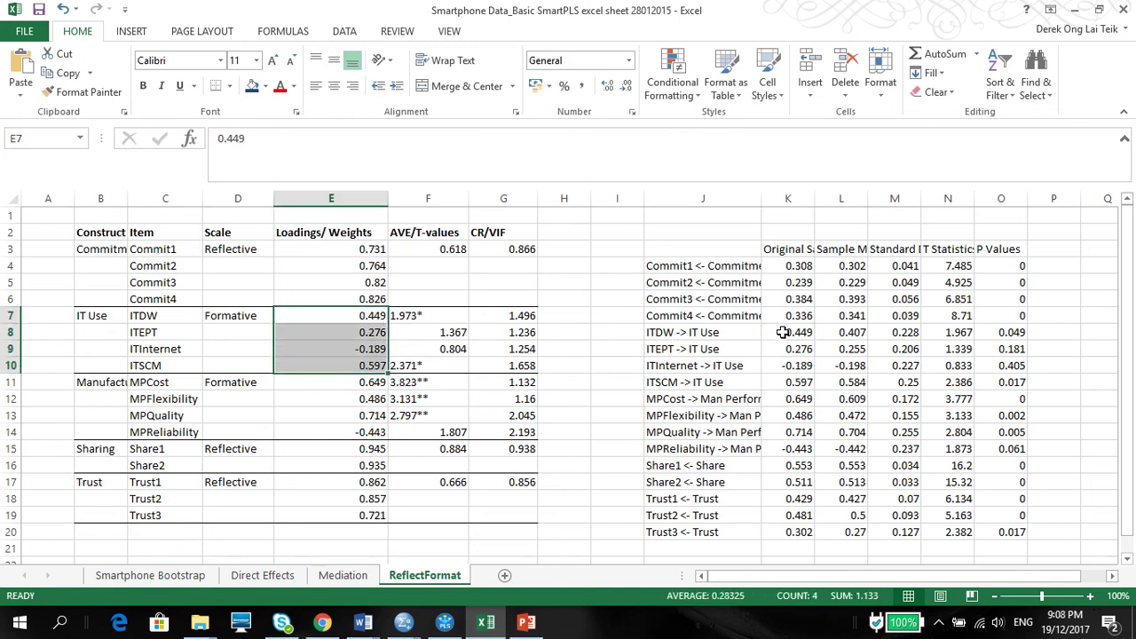
{"action": "left_click_drag", "start_coordinate": [787, 333], "coordinate": [799, 380]}
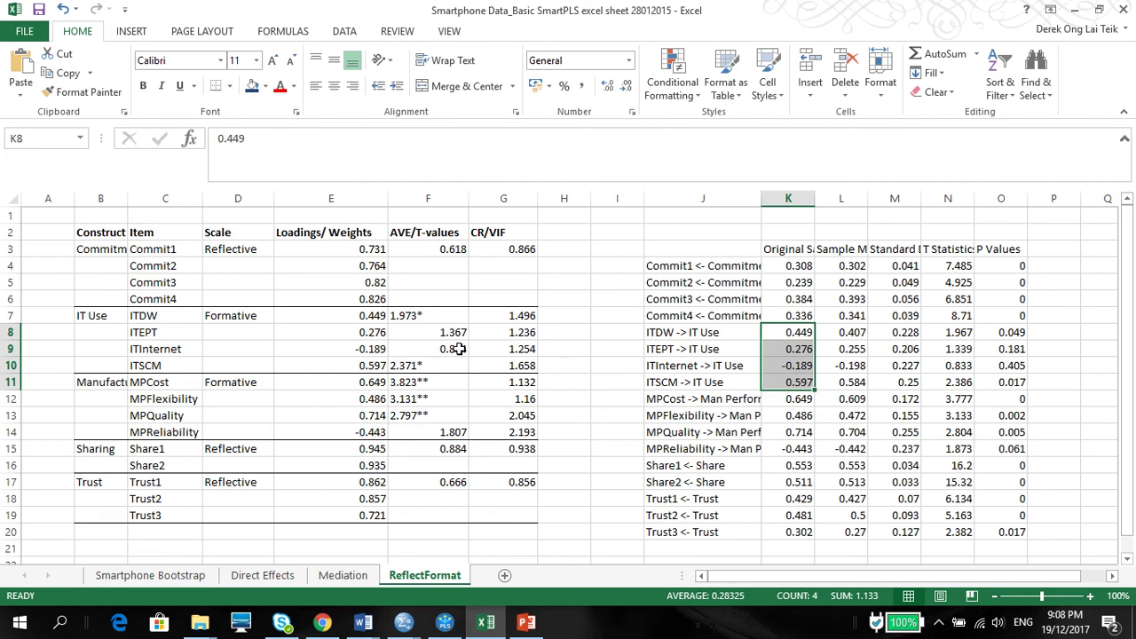
{"action": "left_click_drag", "start_coordinate": [339, 315], "coordinate": [342, 365]}
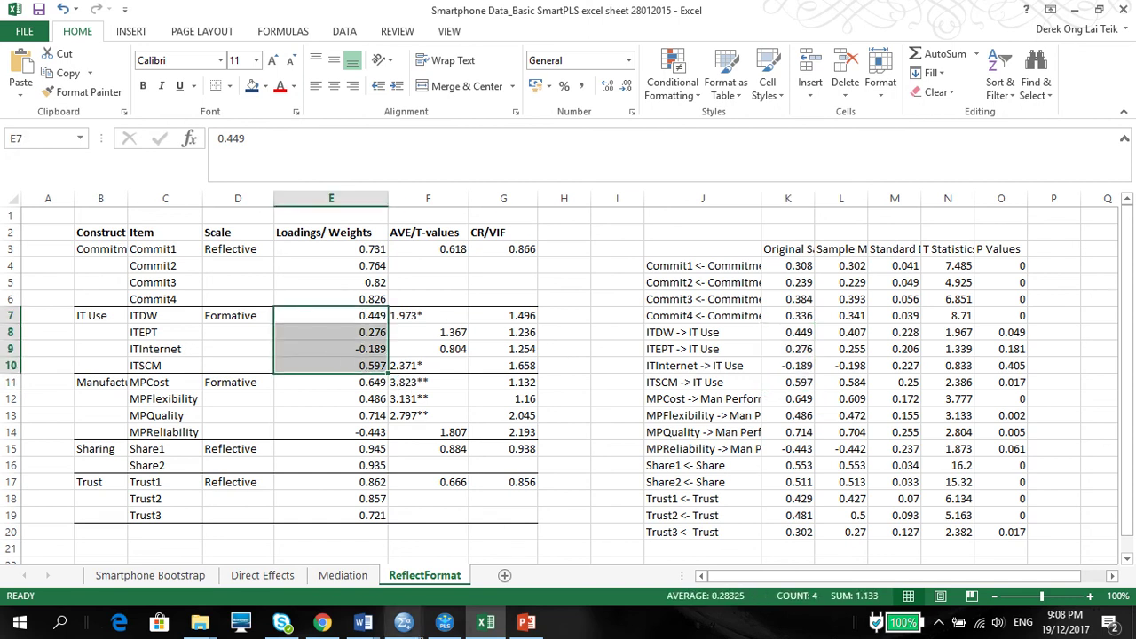
{"action": "left_click", "coordinate": [443, 625]}
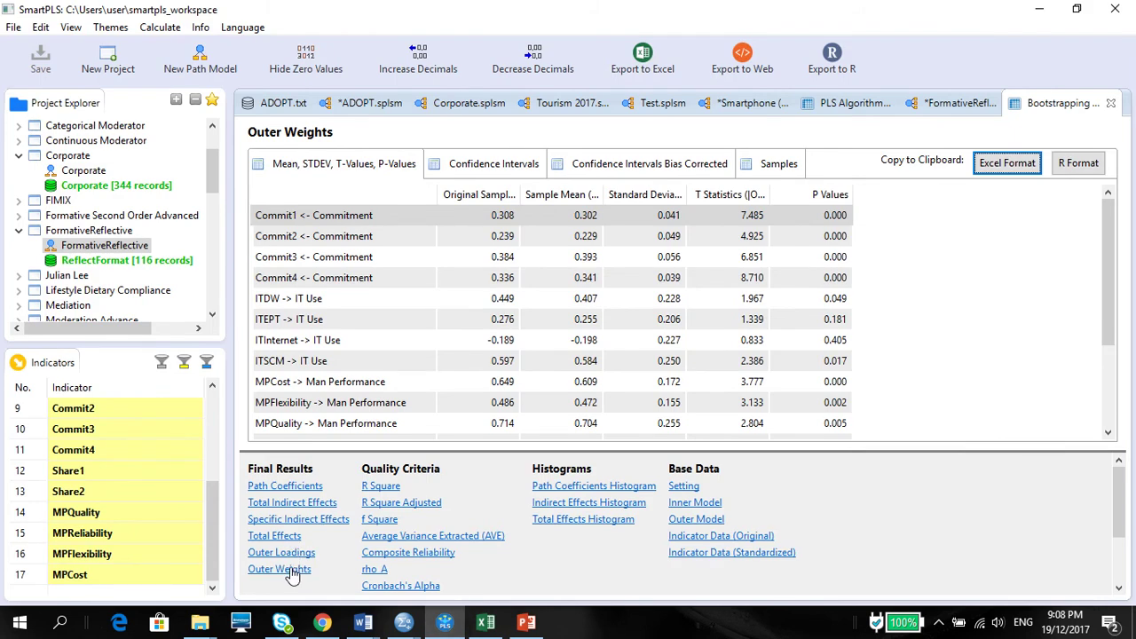
{"action": "left_click", "coordinate": [486, 624]}
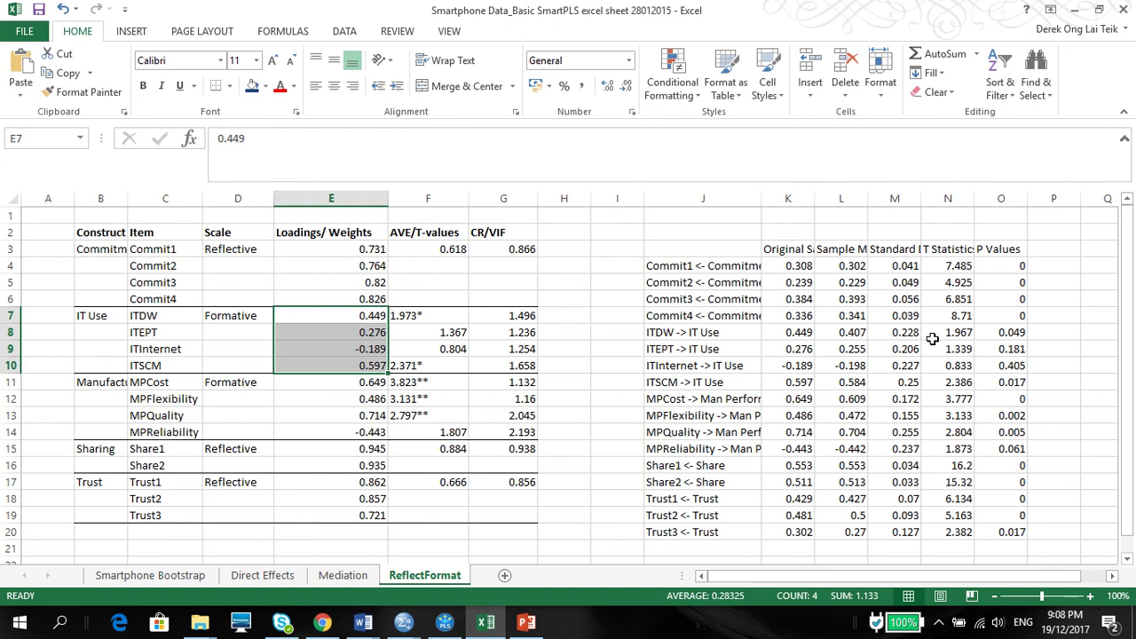
Step: Check IT Use T-values in N8:N11, copy weights K8:K11, and select E7:G14
{"action": "left_click", "coordinate": [937, 249]}
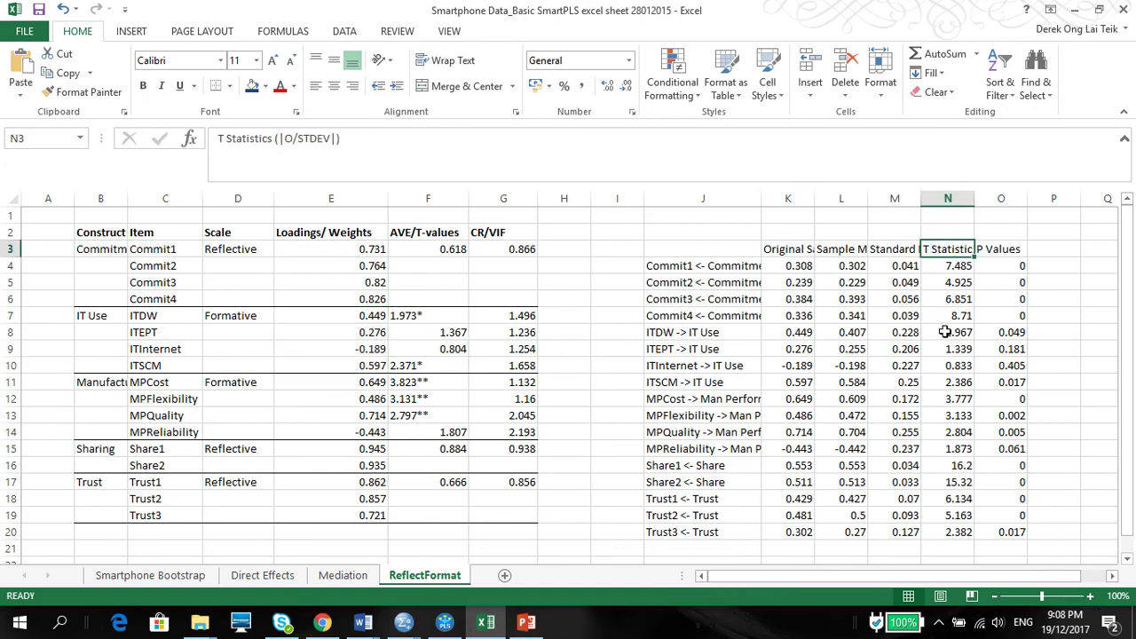
{"action": "left_click_drag", "start_coordinate": [946, 333], "coordinate": [949, 374]}
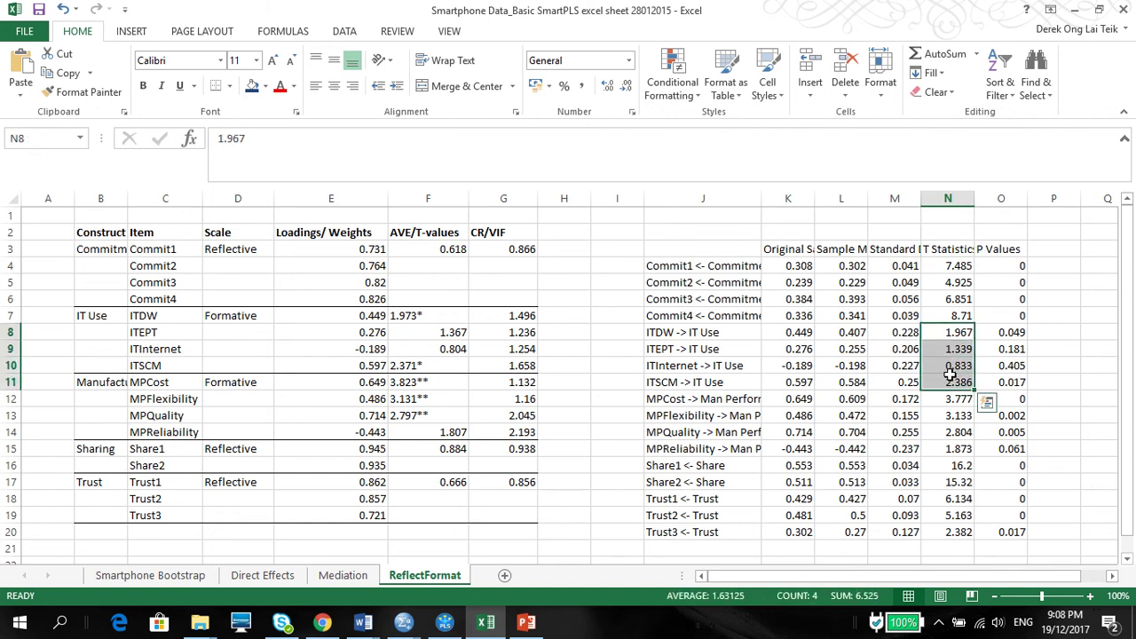
{"action": "left_click", "coordinate": [789, 334]}
{"action": "left_click_drag", "start_coordinate": [789, 334], "coordinate": [791, 380]}
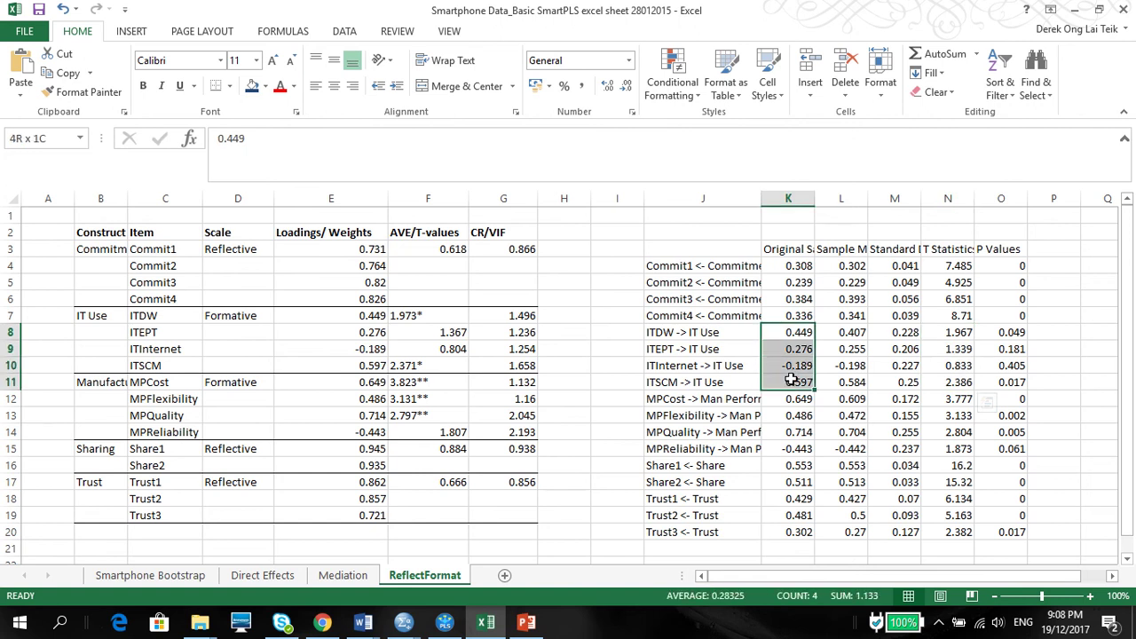
{"action": "right_click", "coordinate": [792, 378]}
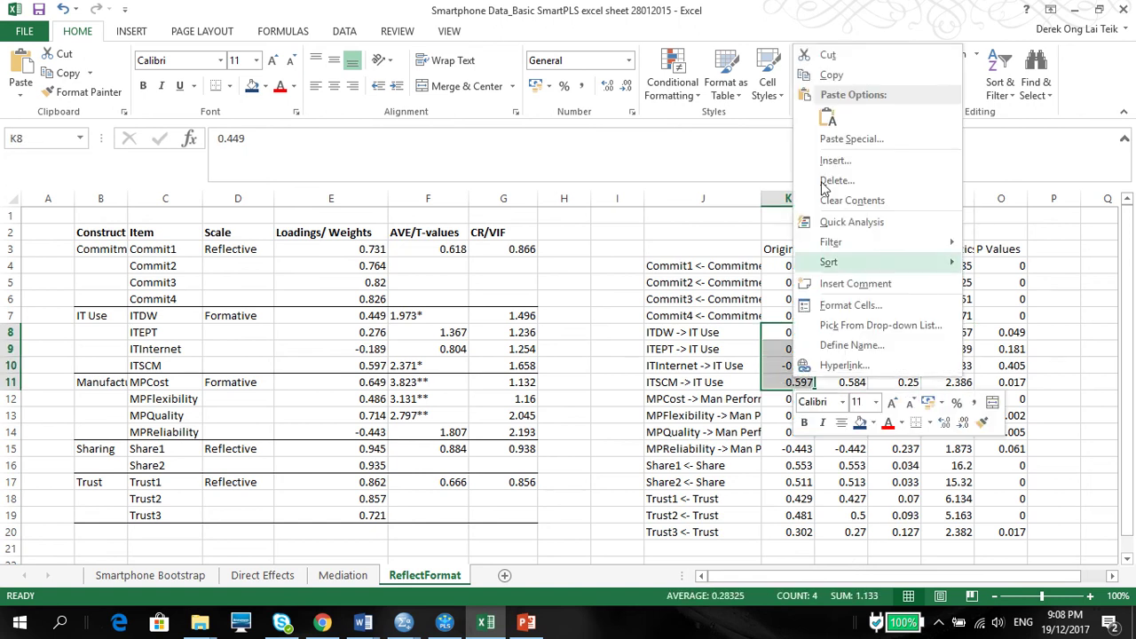
{"action": "left_click", "coordinate": [840, 78]}
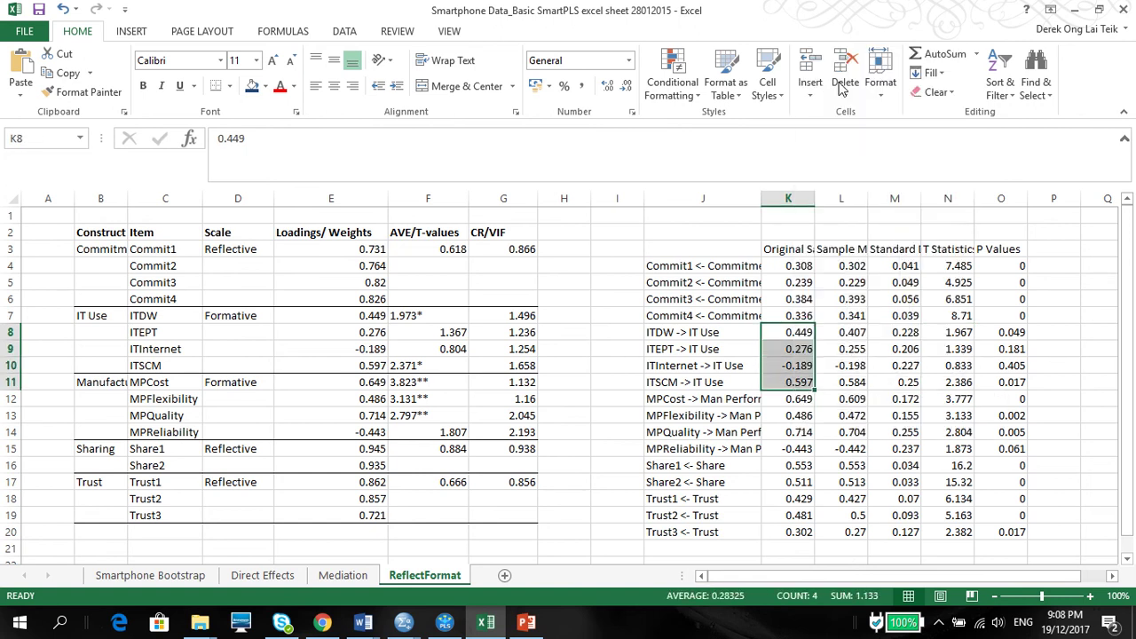
{"action": "left_click", "coordinate": [365, 316]}
{"action": "left_click_drag", "start_coordinate": [365, 334], "coordinate": [502, 424]}
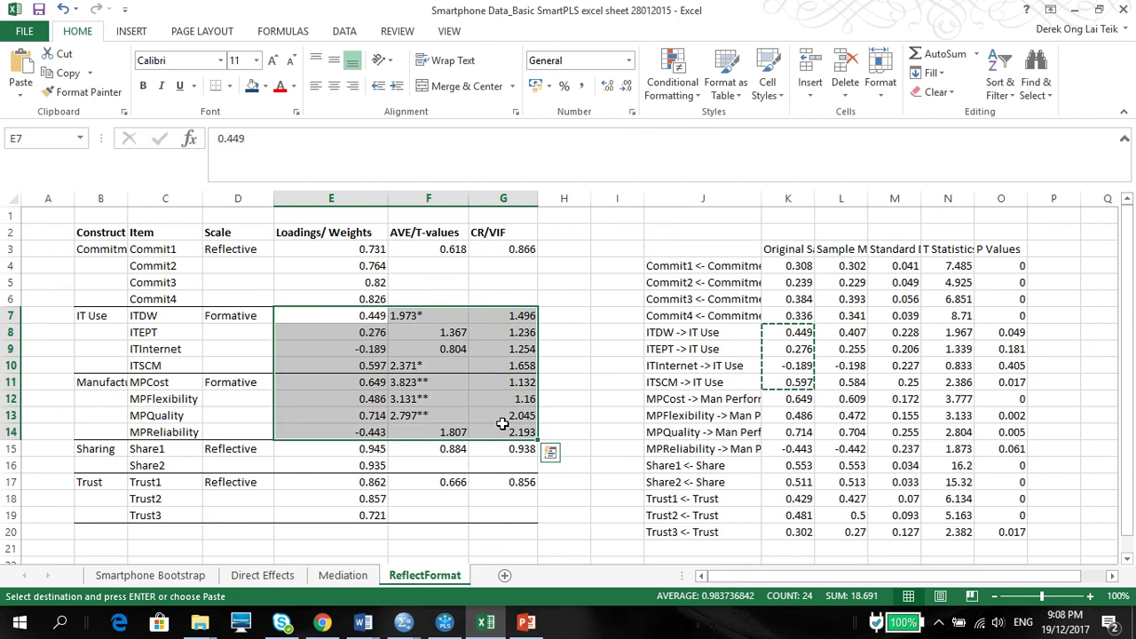
Step: Clear the old entries and paste the IT Use and MP outer weights into E7:E14
{"action": "key", "text": "Delete"}
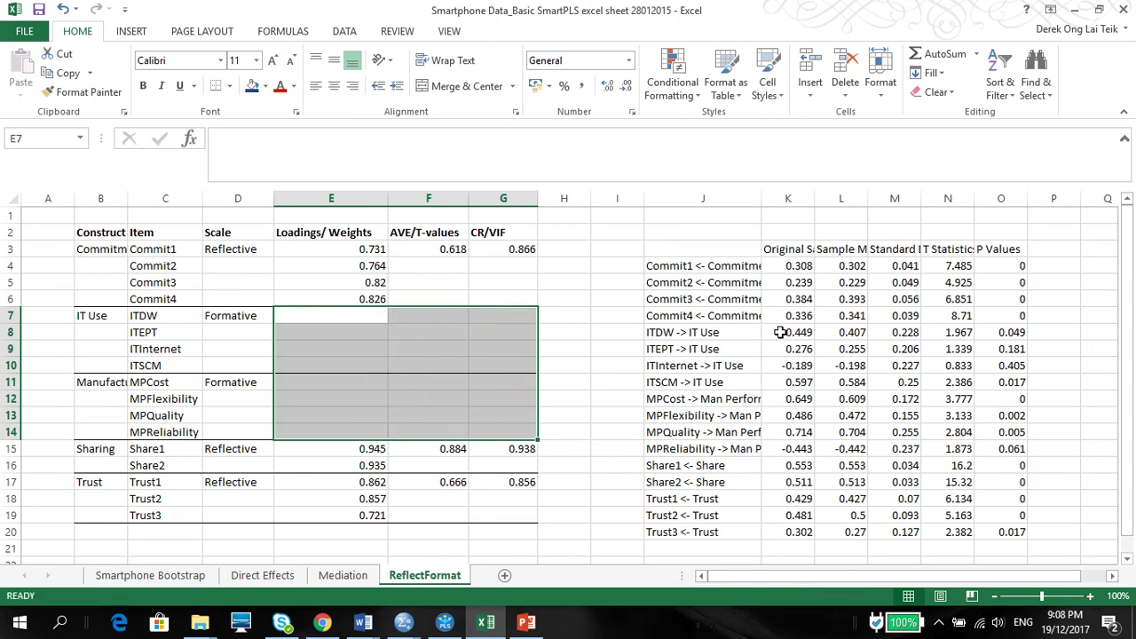
{"action": "left_click_drag", "start_coordinate": [780, 332], "coordinate": [783, 382]}
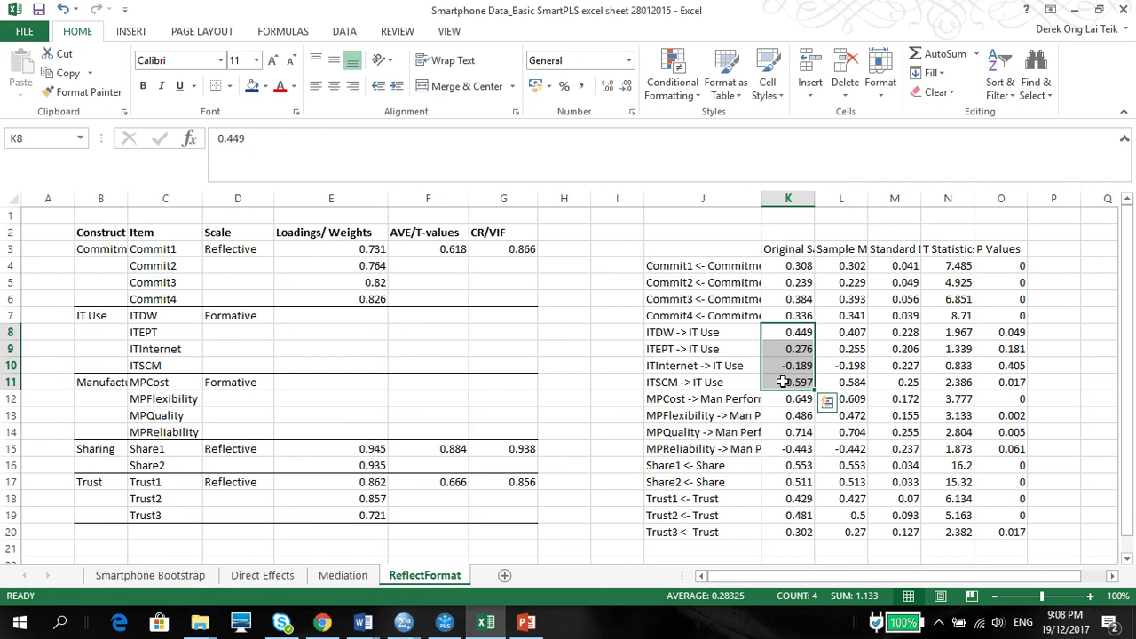
{"action": "key", "text": "ctrl+c"}
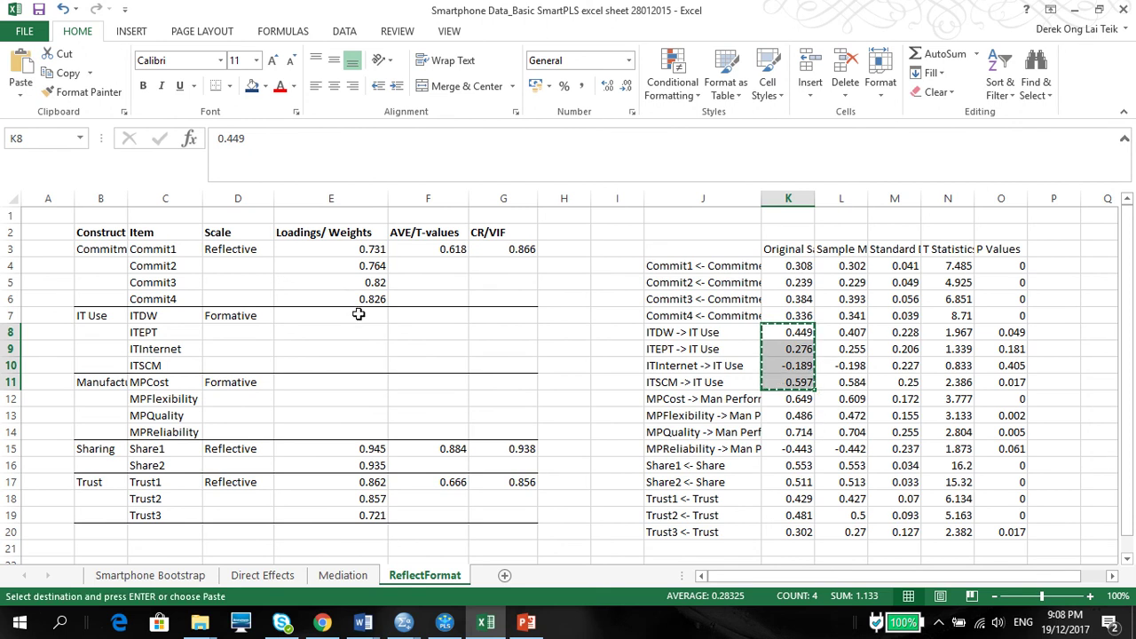
{"action": "left_click", "coordinate": [361, 317]}
{"action": "key", "text": "ctrl+v"}
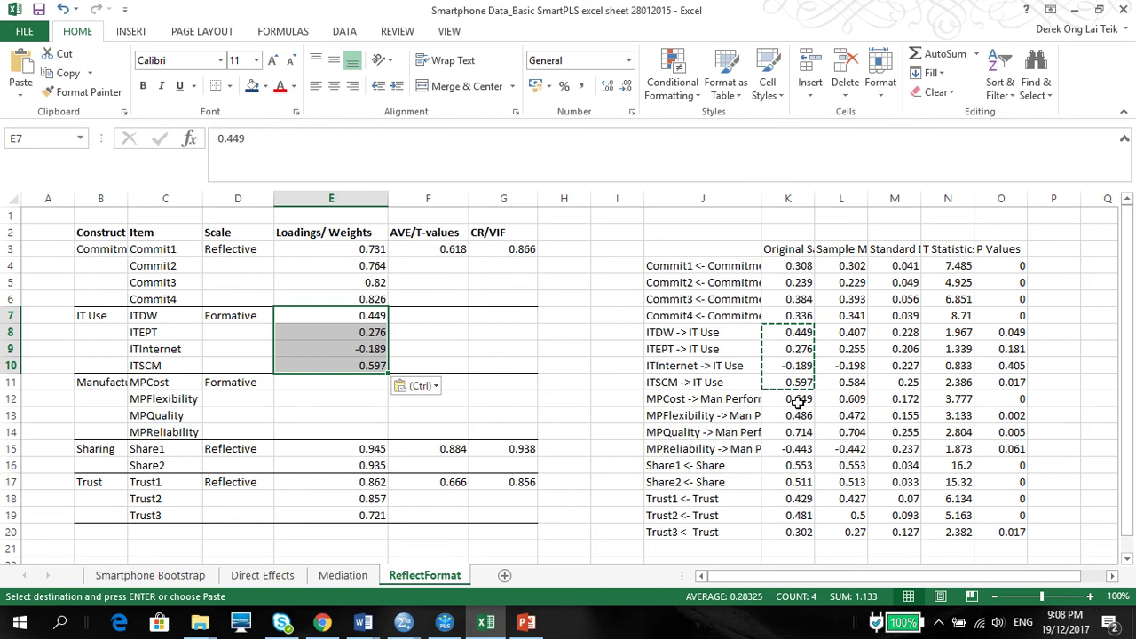
{"action": "left_click_drag", "start_coordinate": [799, 401], "coordinate": [799, 451]}
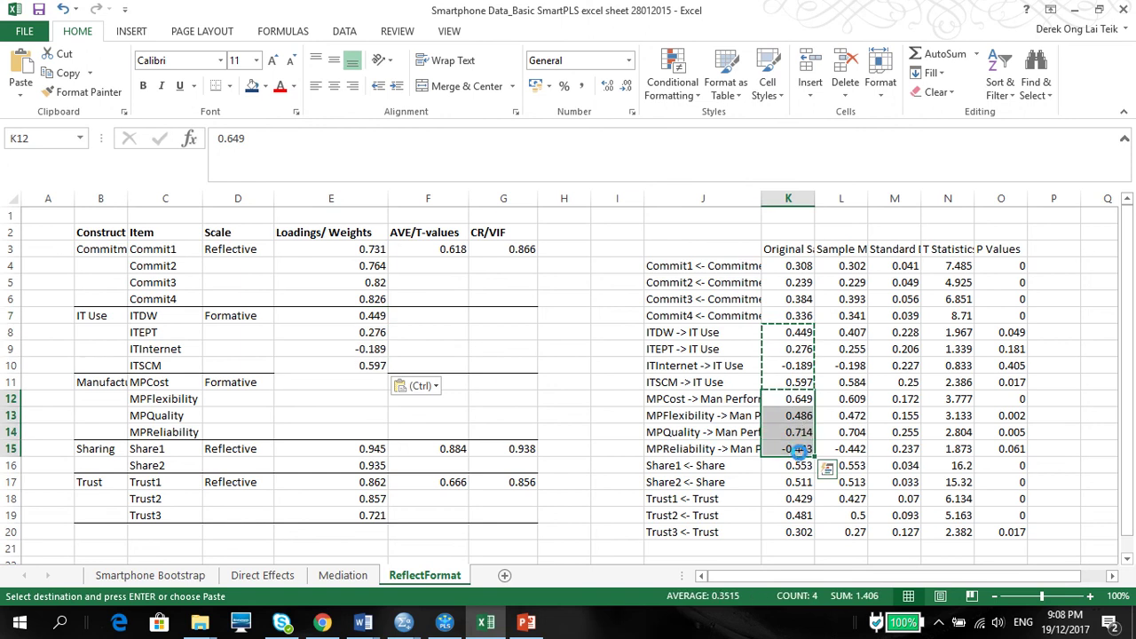
{"action": "key", "text": "ctrl+c"}
{"action": "left_click", "coordinate": [332, 382]}
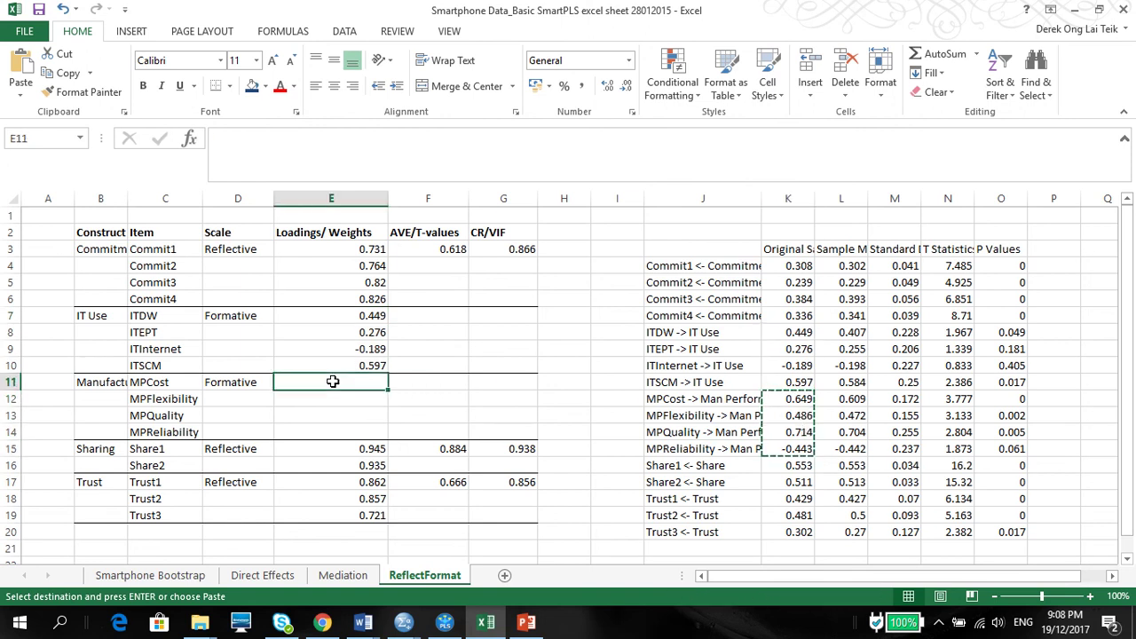
{"action": "key", "text": "ctrl+v"}
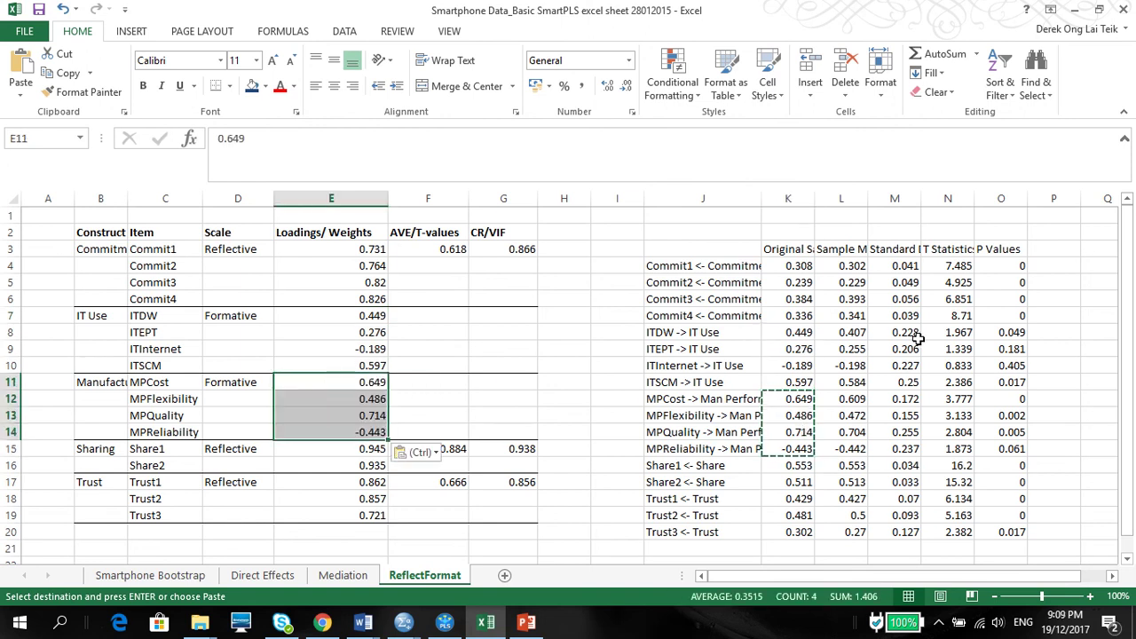
Step: Paste the IT Use T-values into F7:F10 and the MP T-values into F11:F14
{"action": "left_click_drag", "start_coordinate": [939, 334], "coordinate": [948, 383]}
{"action": "key", "text": "ctrl+c"}
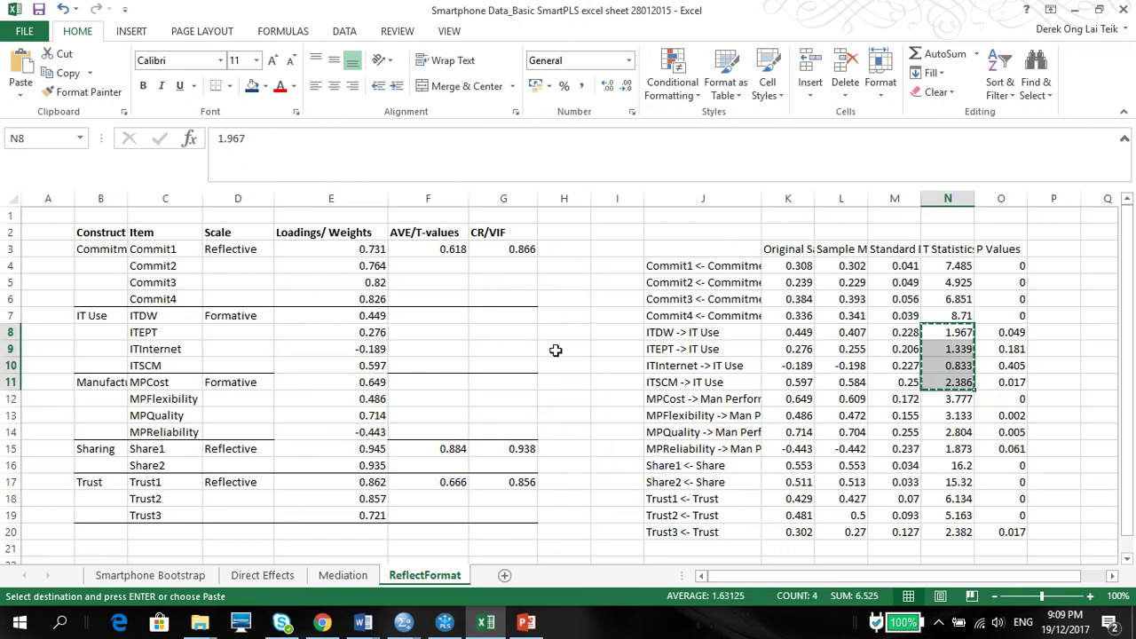
{"action": "left_click", "coordinate": [423, 316]}
{"action": "key", "text": "ctrl+v"}
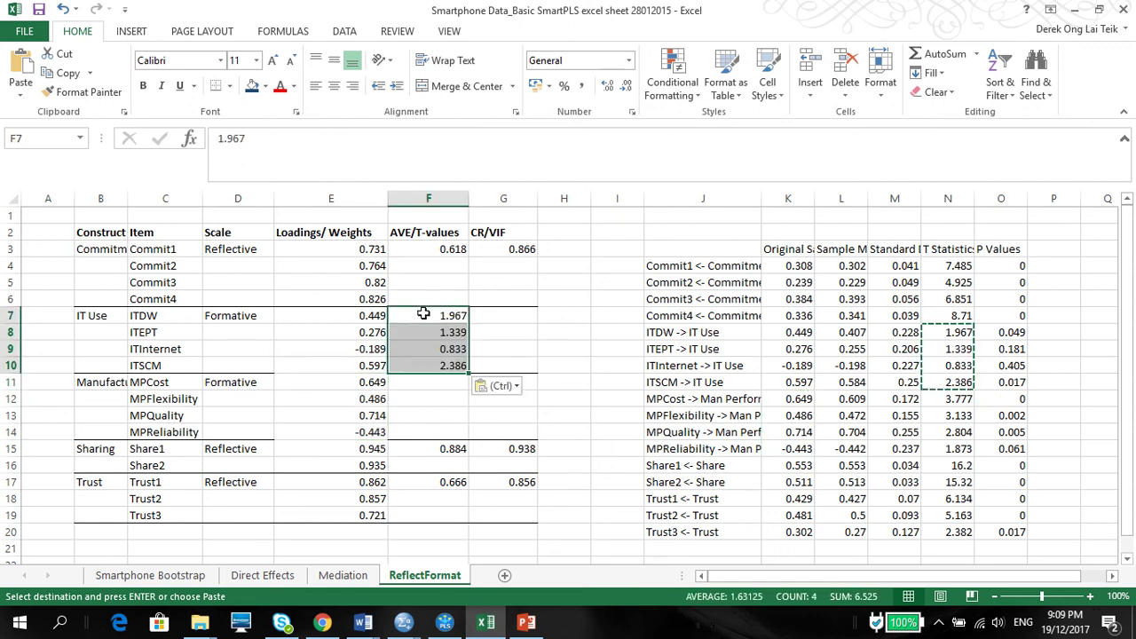
{"action": "left_click_drag", "start_coordinate": [946, 402], "coordinate": [957, 448]}
{"action": "key", "text": "ctrl+c"}
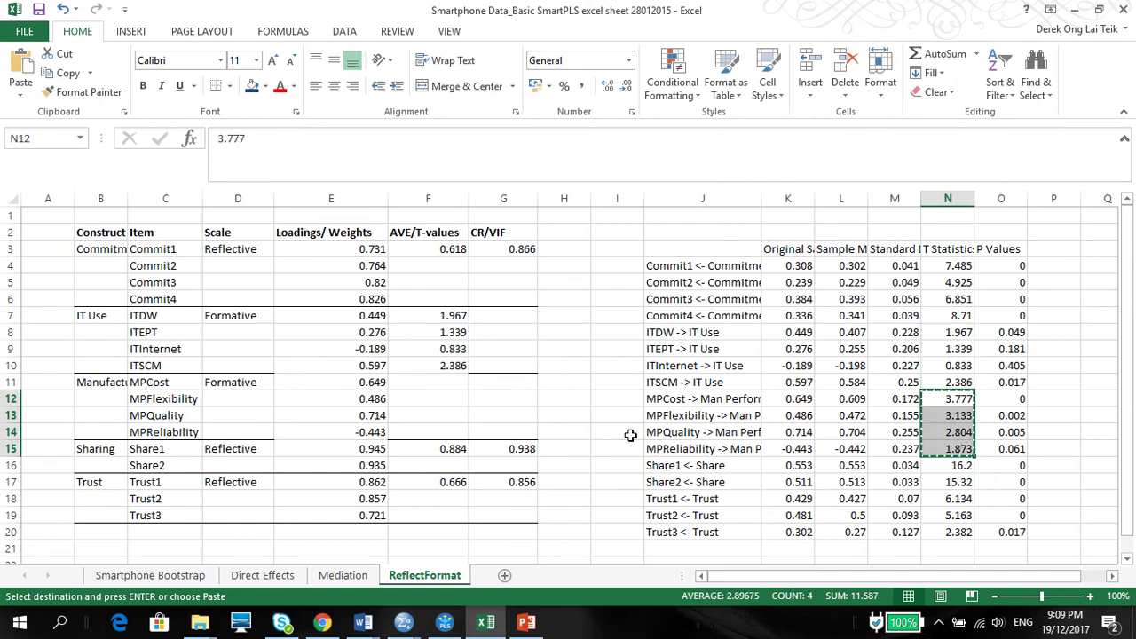
{"action": "left_click", "coordinate": [437, 383]}
{"action": "left_click_drag", "start_coordinate": [436, 383], "coordinate": [439, 432]}
{"action": "key", "text": "ctrl+v"}
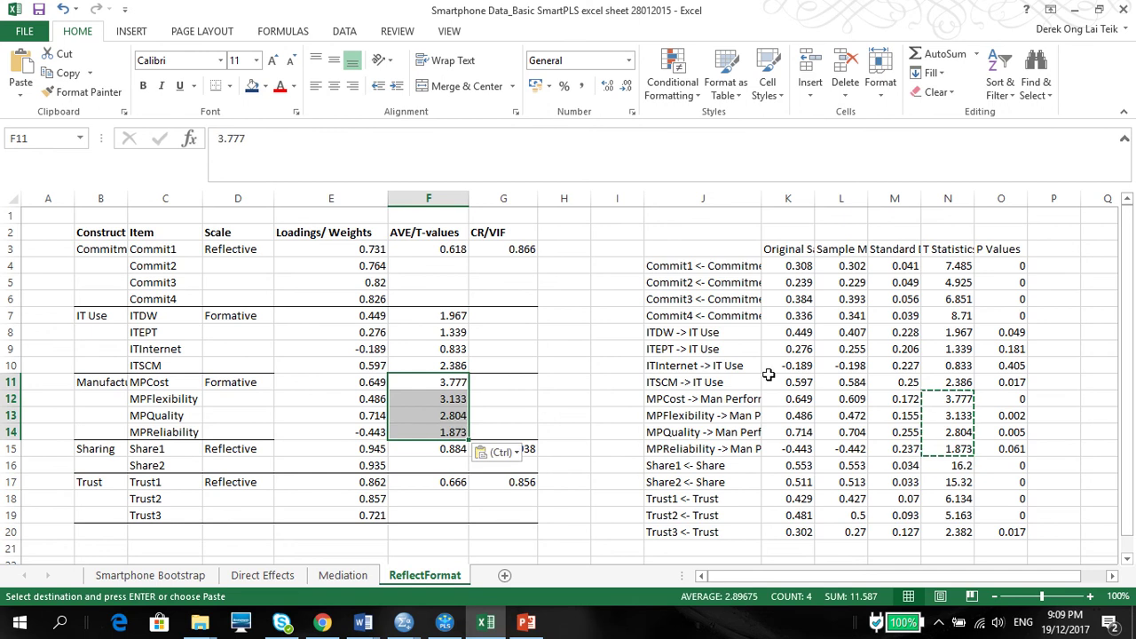
Step: Check the MPCost to MPReliability path labels and rows against the pasted ITSCM values
{"action": "left_click", "coordinate": [661, 402]}
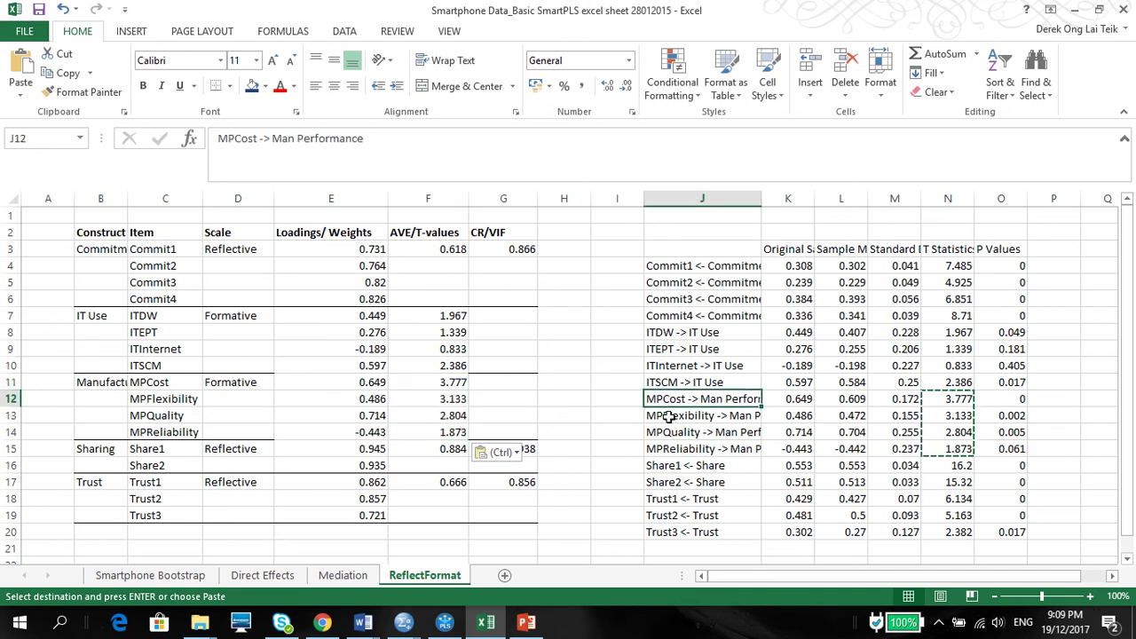
{"action": "left_click", "coordinate": [664, 414]}
{"action": "left_click_drag", "start_coordinate": [672, 432], "coordinate": [675, 441]}
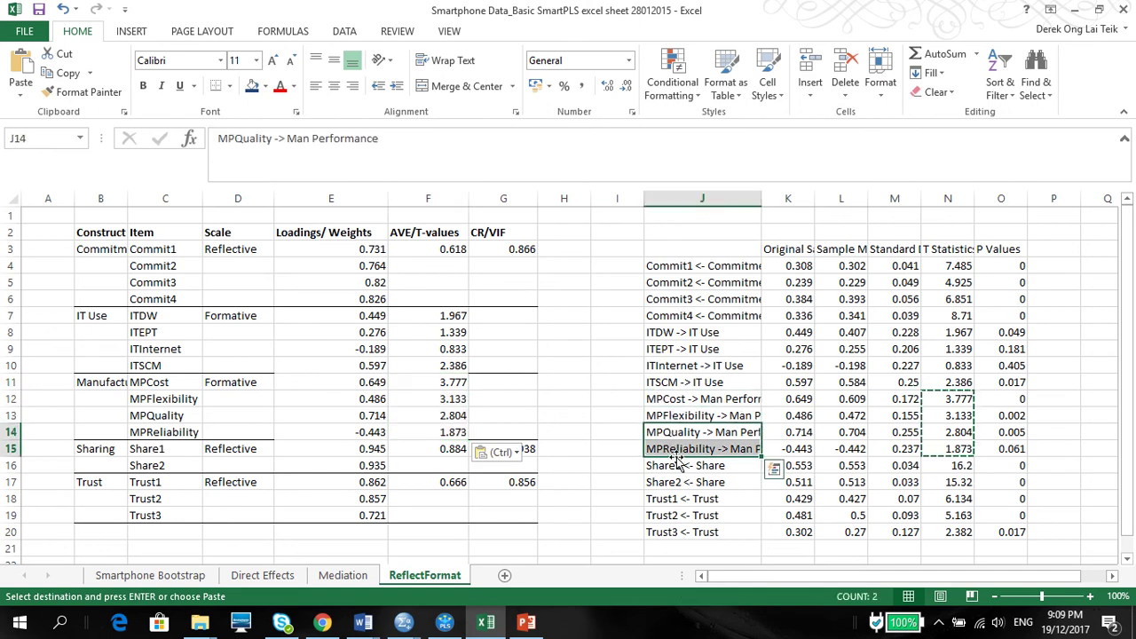
{"action": "left_click", "coordinate": [162, 388]}
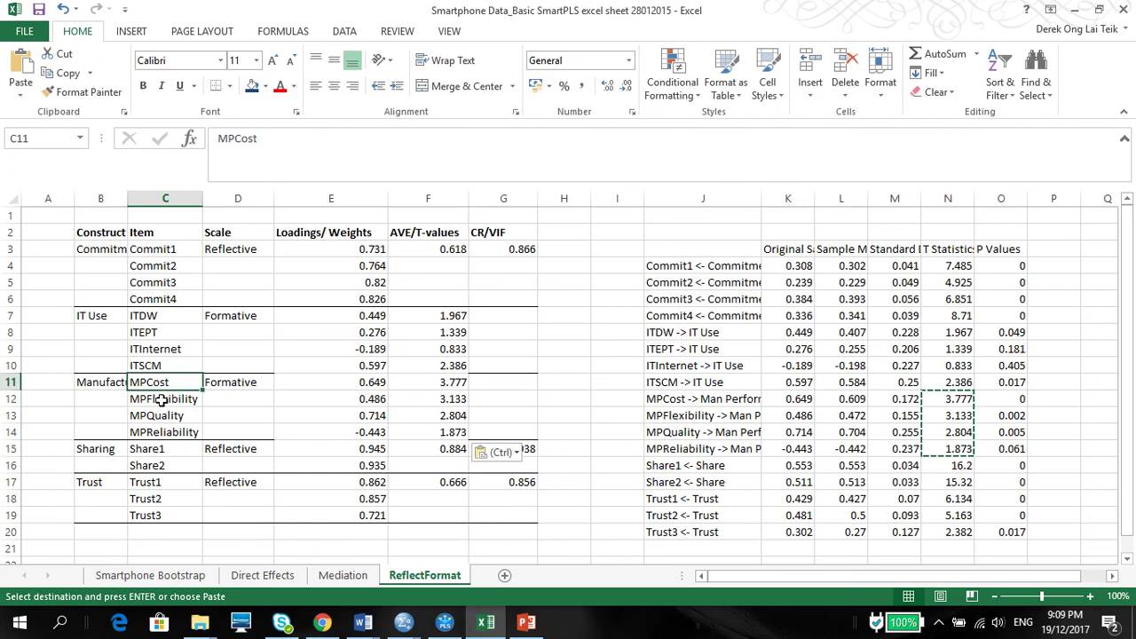
{"action": "left_click", "coordinate": [160, 399]}
{"action": "left_click", "coordinate": [159, 416]}
{"action": "left_click", "coordinate": [160, 431]}
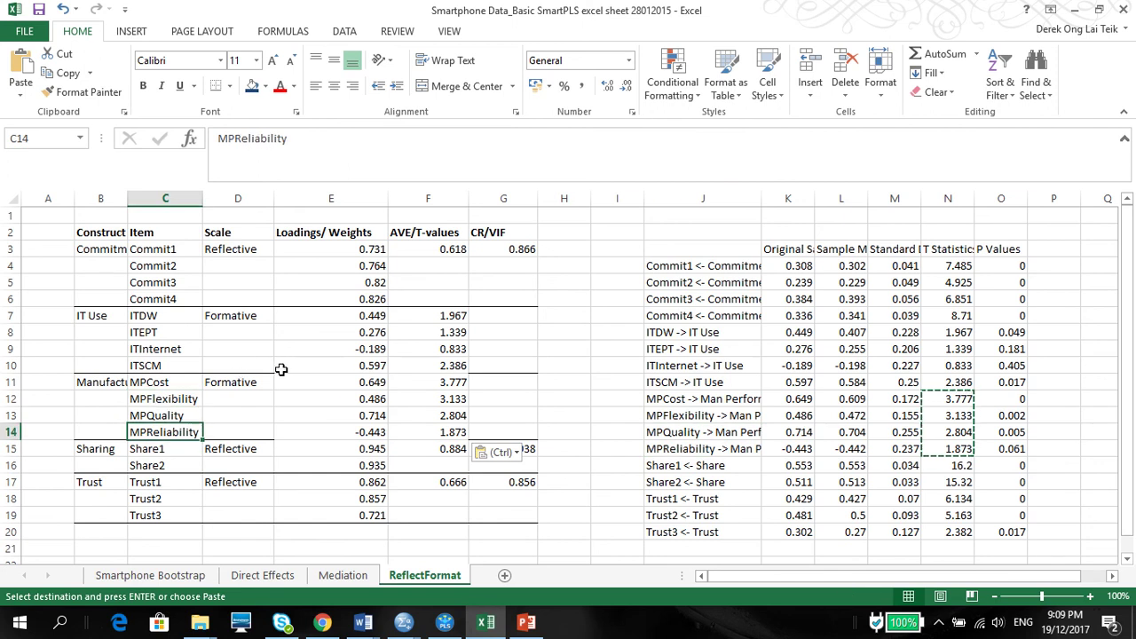
{"action": "left_click_drag", "start_coordinate": [280, 370], "coordinate": [439, 362]}
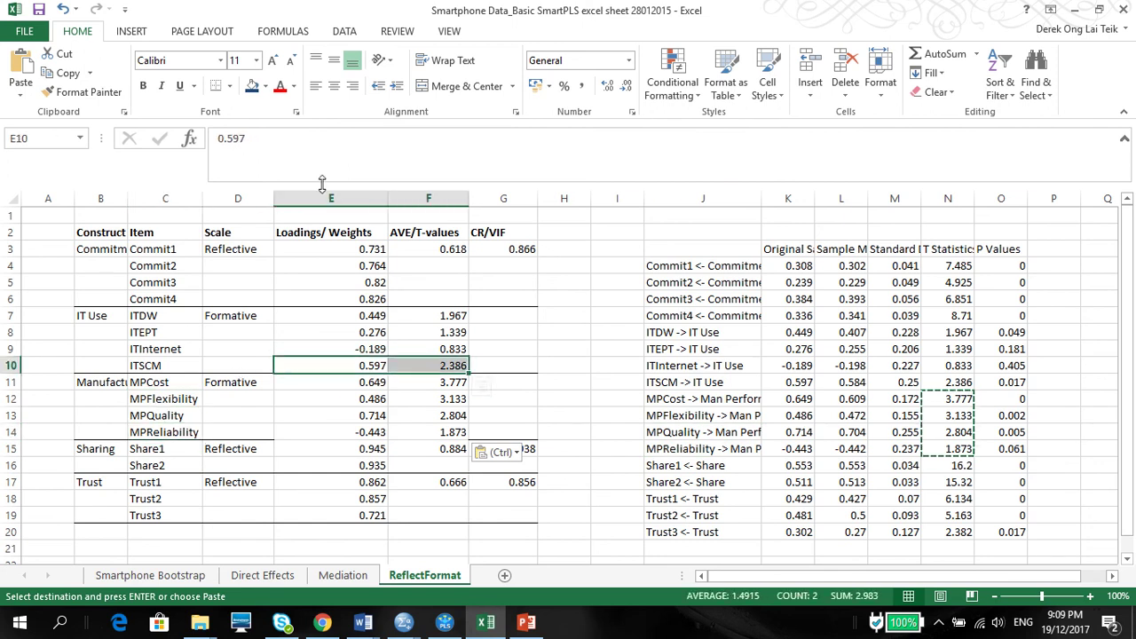
Step: Cancel the pending copy, check MPReliability's values and empty VIF cells, then return to SmartPLS
{"action": "key", "text": "Escape"}
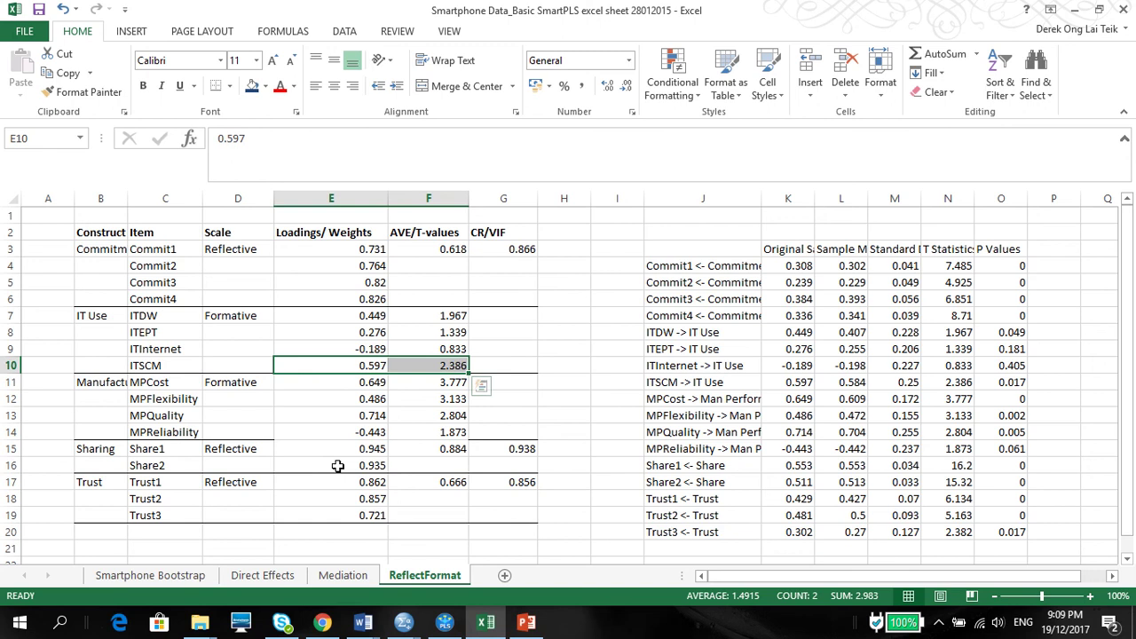
{"action": "left_click_drag", "start_coordinate": [325, 434], "coordinate": [428, 434]}
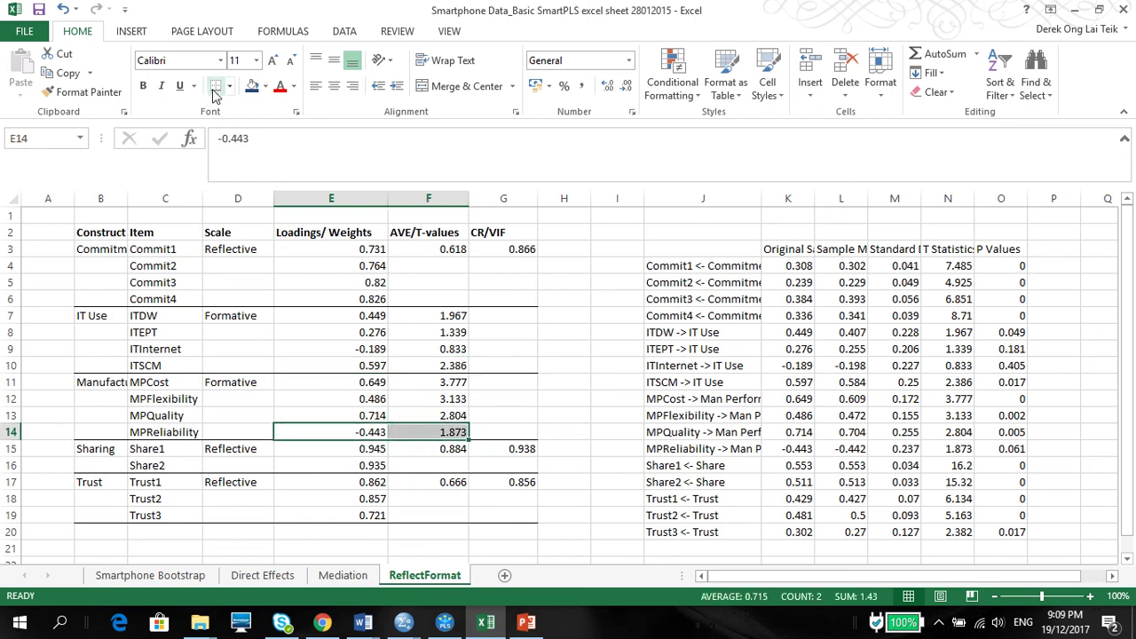
{"action": "left_click", "coordinate": [485, 318]}
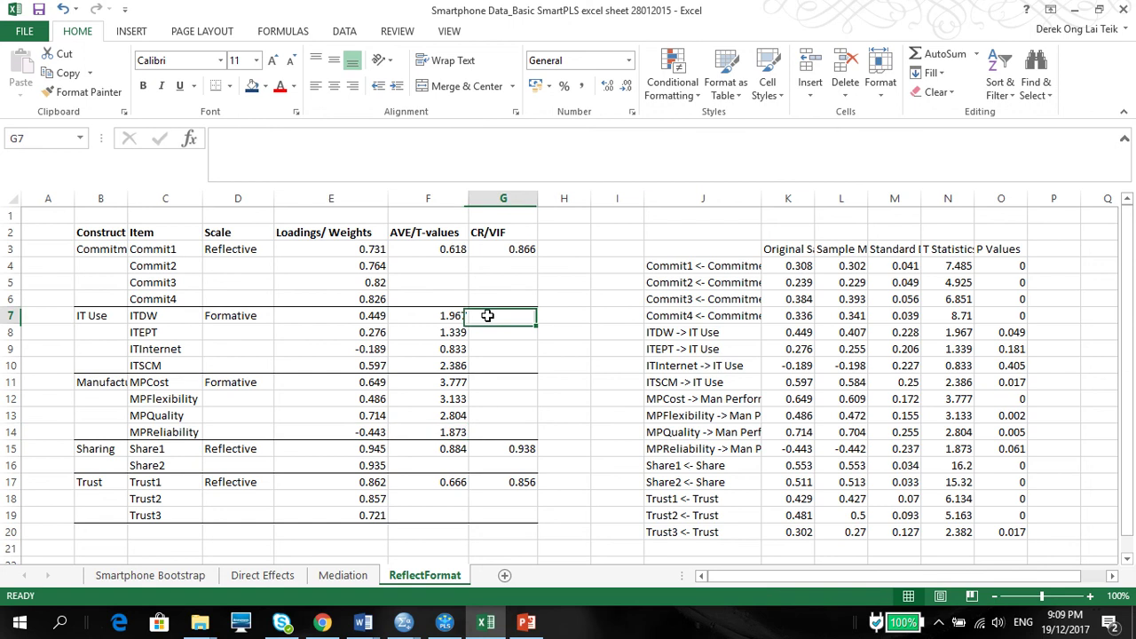
{"action": "left_click", "coordinate": [503, 388]}
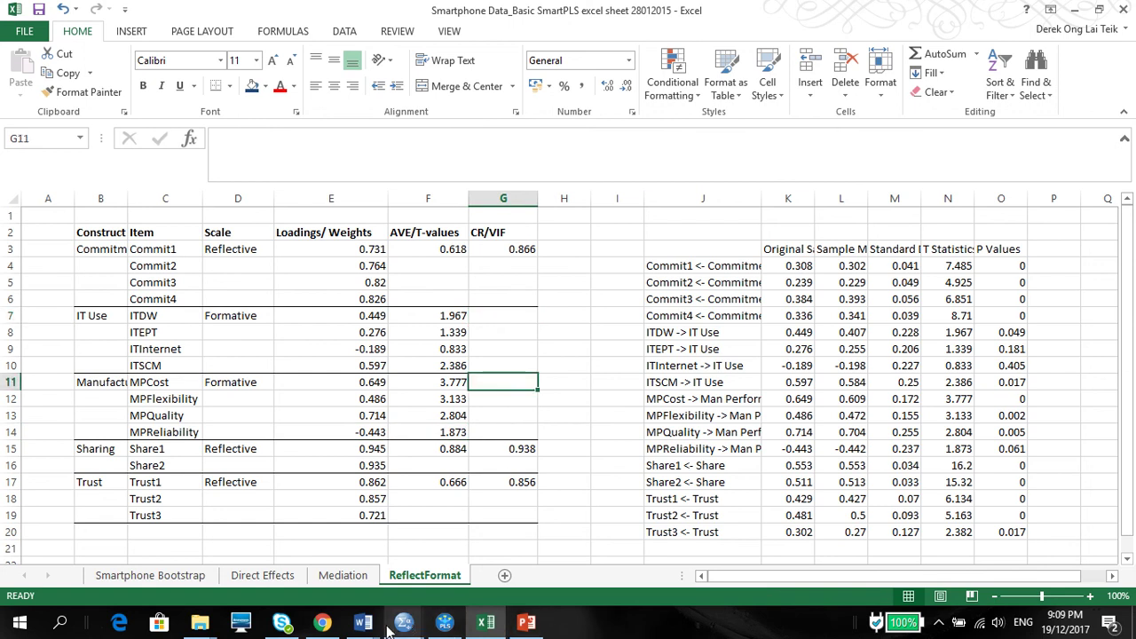
{"action": "left_click", "coordinate": [446, 625]}
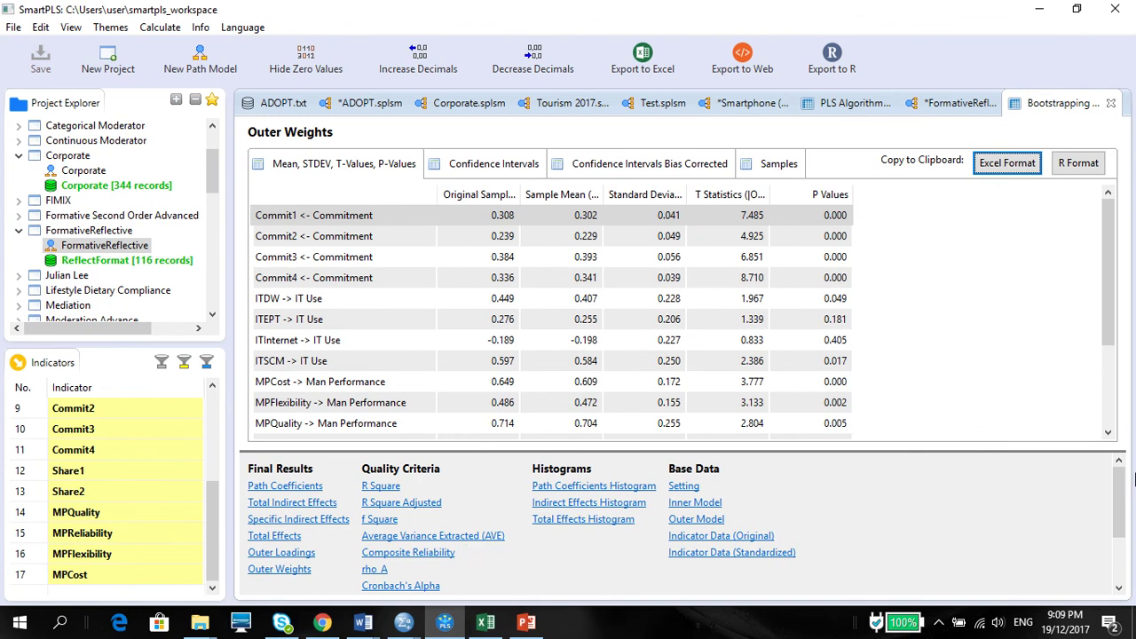
Step: Review the AVE, Composite Reliability, Outer Loadings and Total Effects reports, then show the Calculate menu over Outer Weights
{"action": "left_click_drag", "start_coordinate": [1120, 497], "coordinate": [1129, 546]}
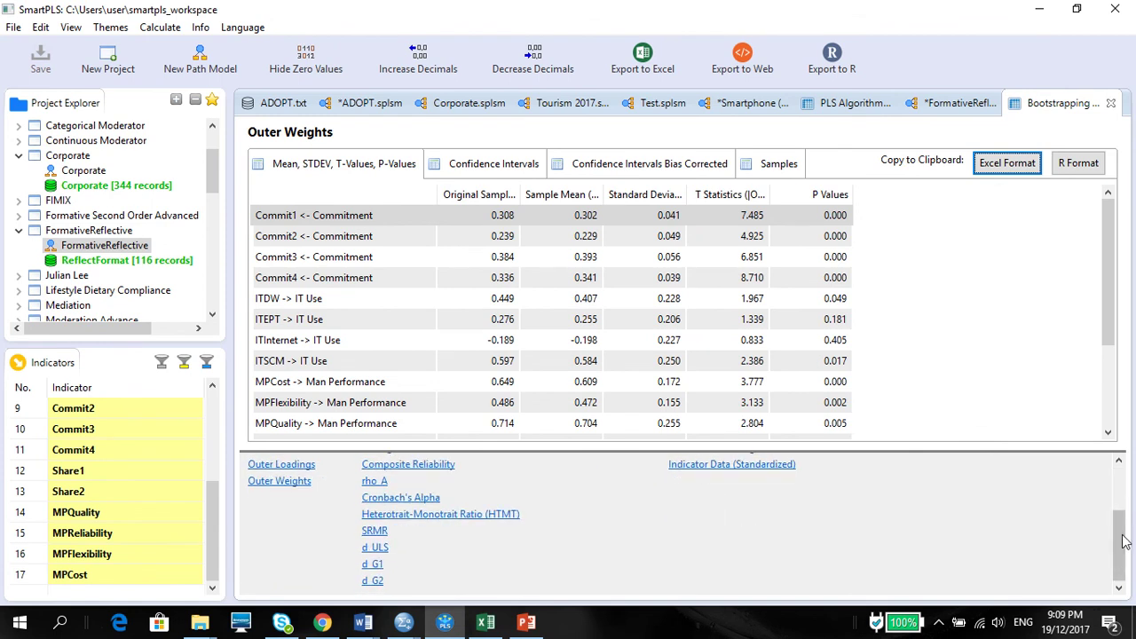
{"action": "left_click_drag", "start_coordinate": [1123, 542], "coordinate": [1122, 497]}
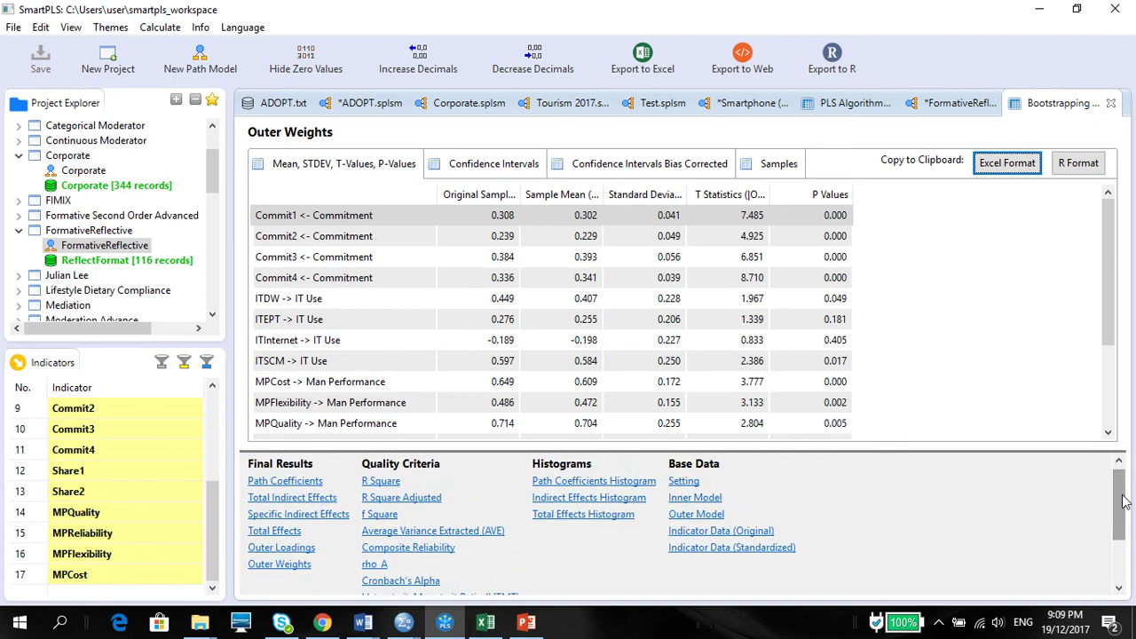
{"action": "left_click", "coordinate": [412, 531]}
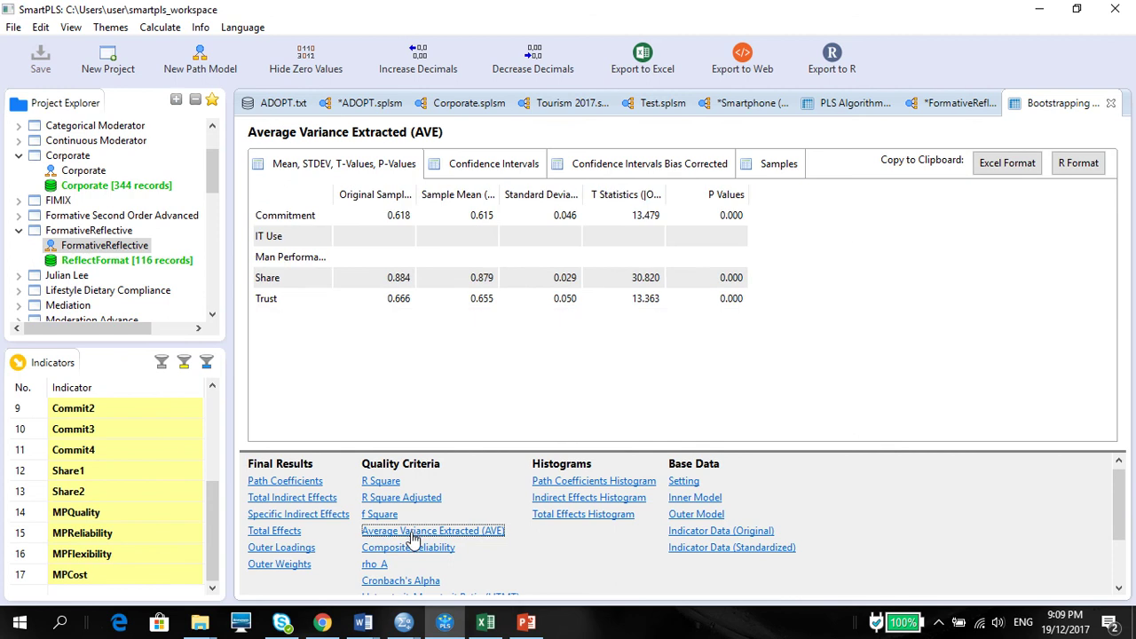
{"action": "left_click", "coordinate": [416, 550]}
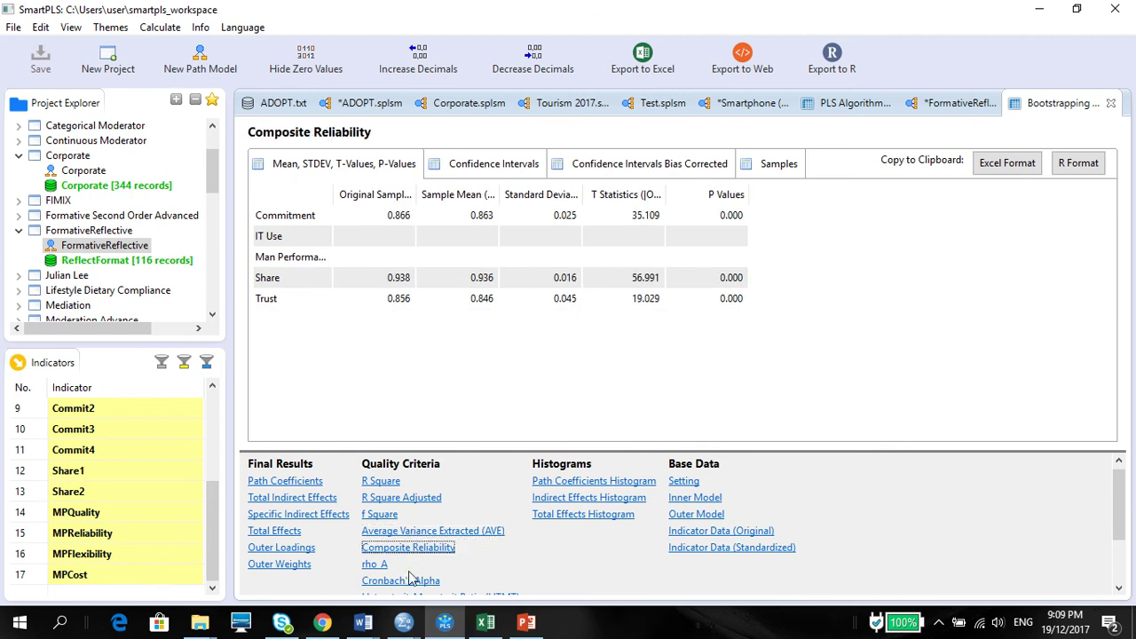
{"action": "left_click", "coordinate": [279, 546]}
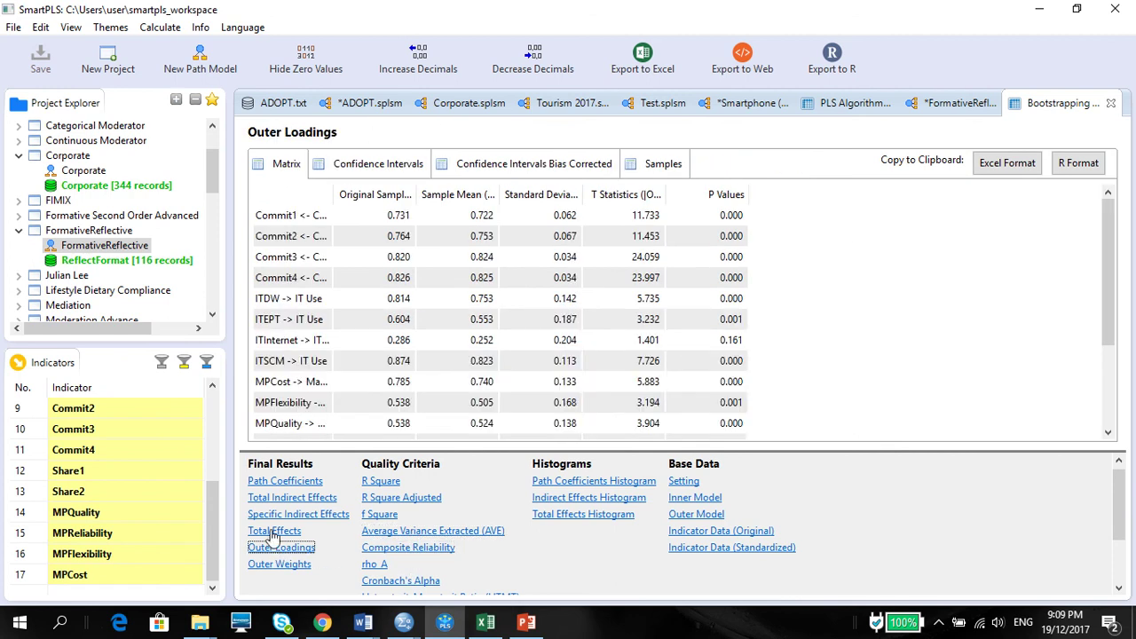
{"action": "left_click", "coordinate": [272, 533]}
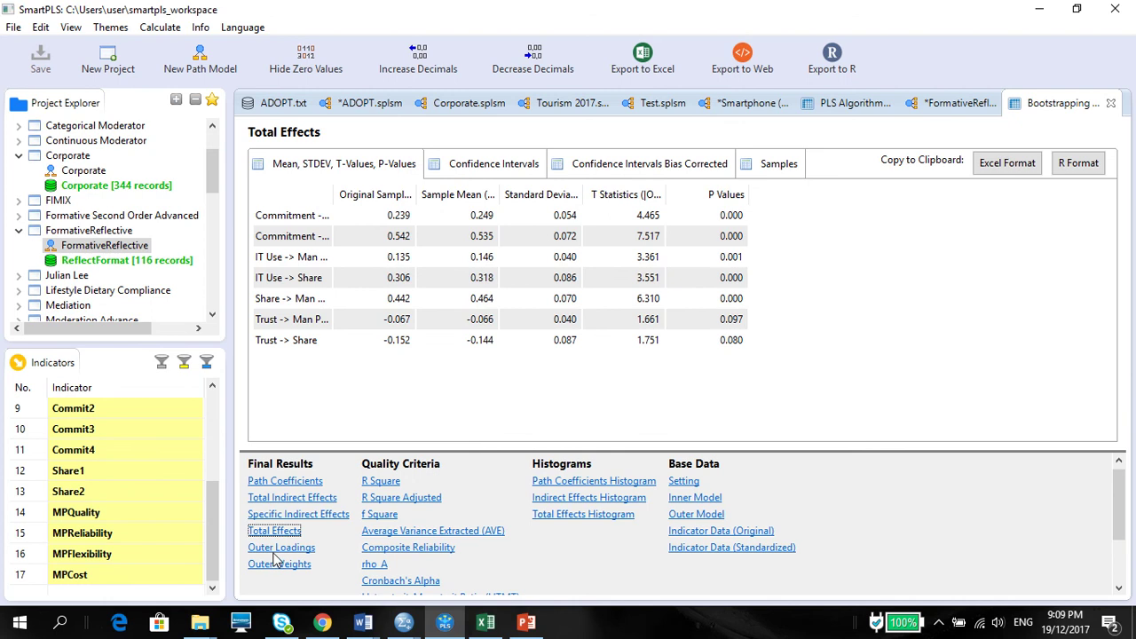
{"action": "left_click", "coordinate": [277, 564]}
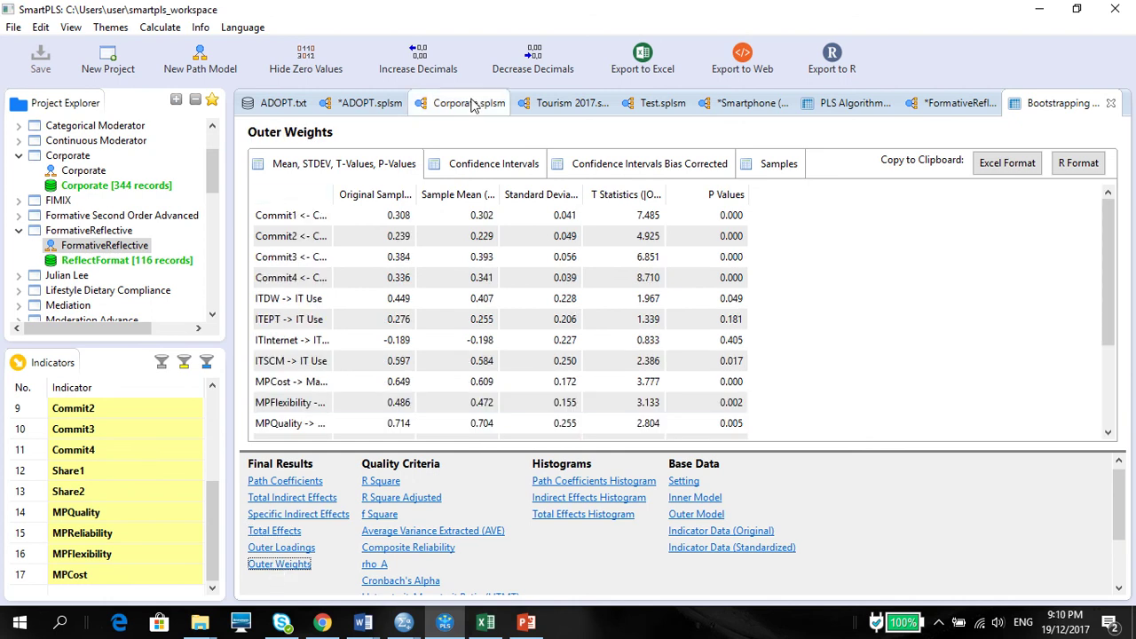
{"action": "left_click", "coordinate": [113, 30]}
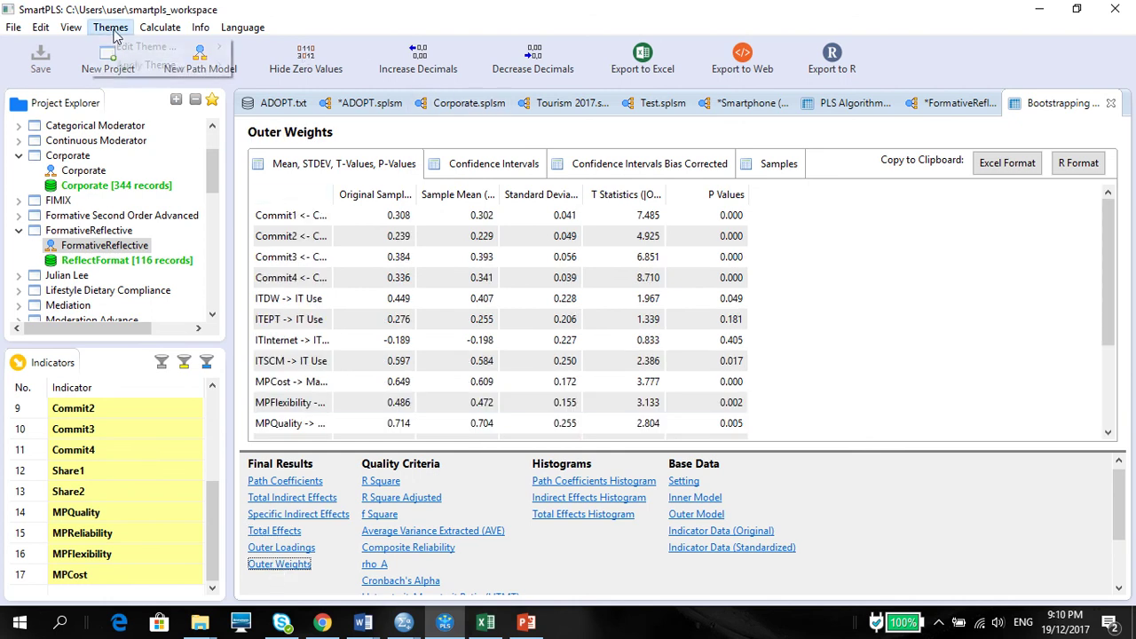
{"action": "mouse_move", "coordinate": [160, 27]}
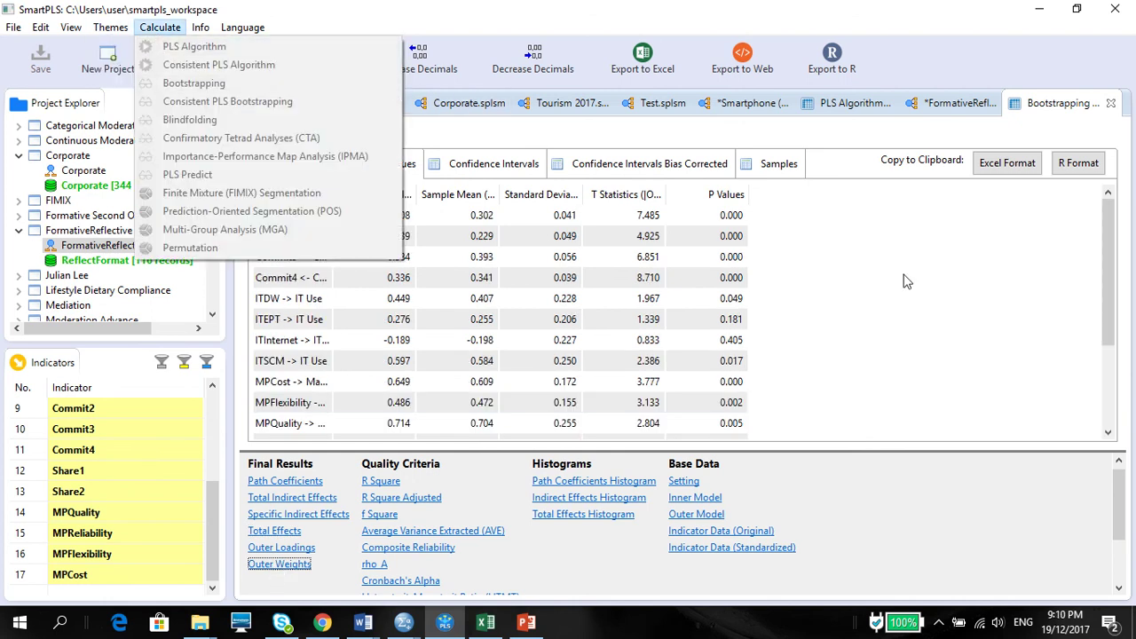
Step: Run the PLS Algorithm calculation on the FormativeReflective model
{"action": "left_click", "coordinate": [957, 103]}
{"action": "left_click", "coordinate": [957, 103]}
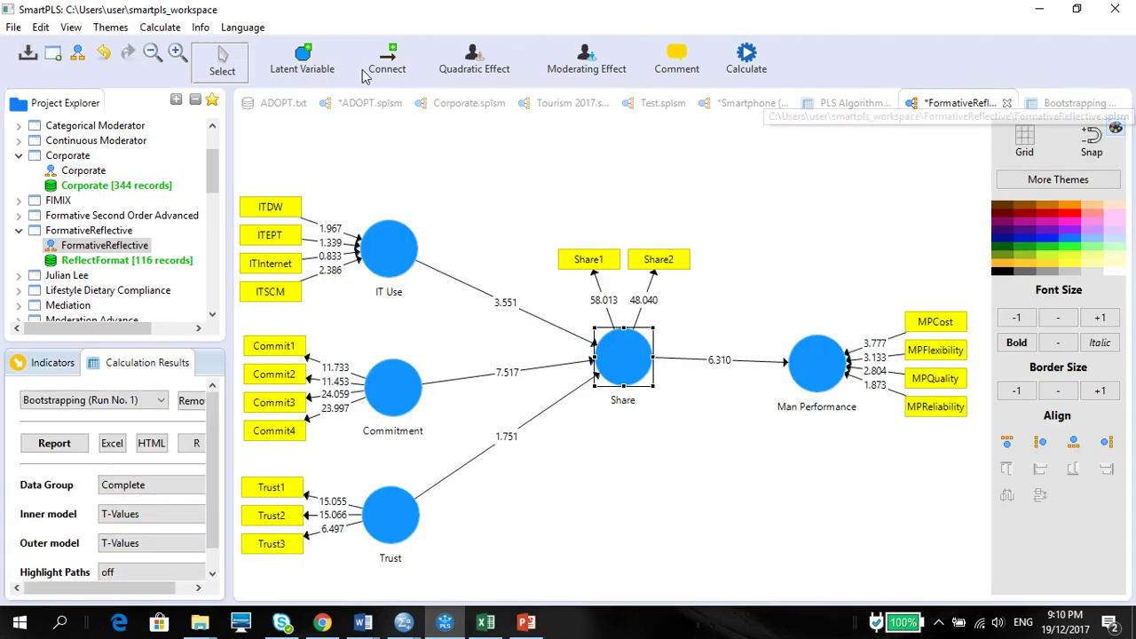
{"action": "left_click", "coordinate": [160, 28]}
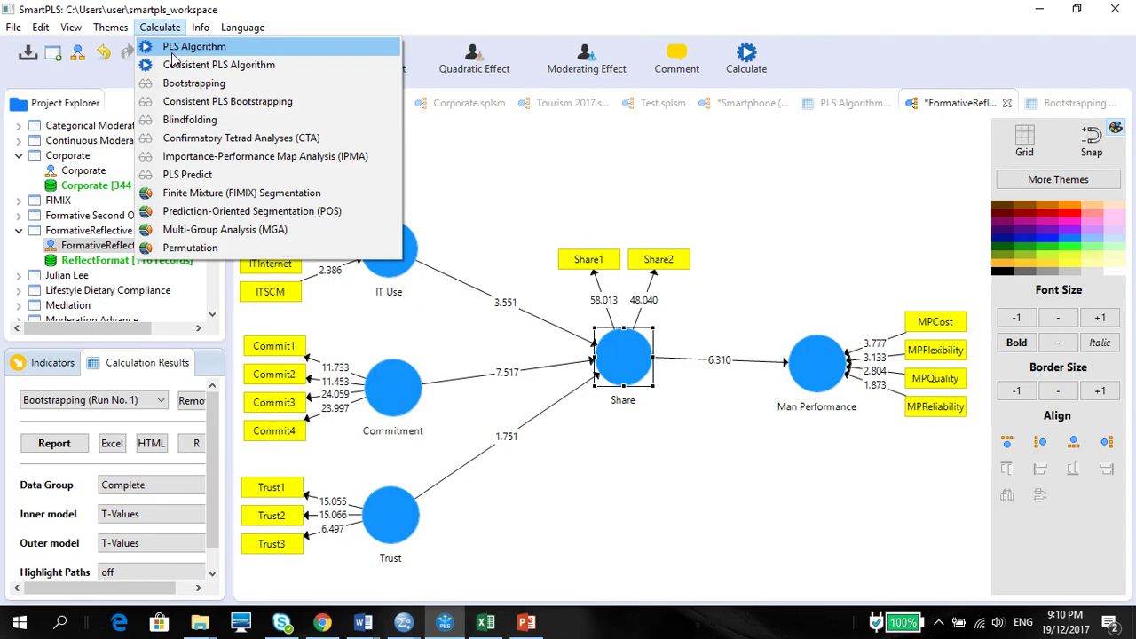
{"action": "left_click", "coordinate": [174, 48]}
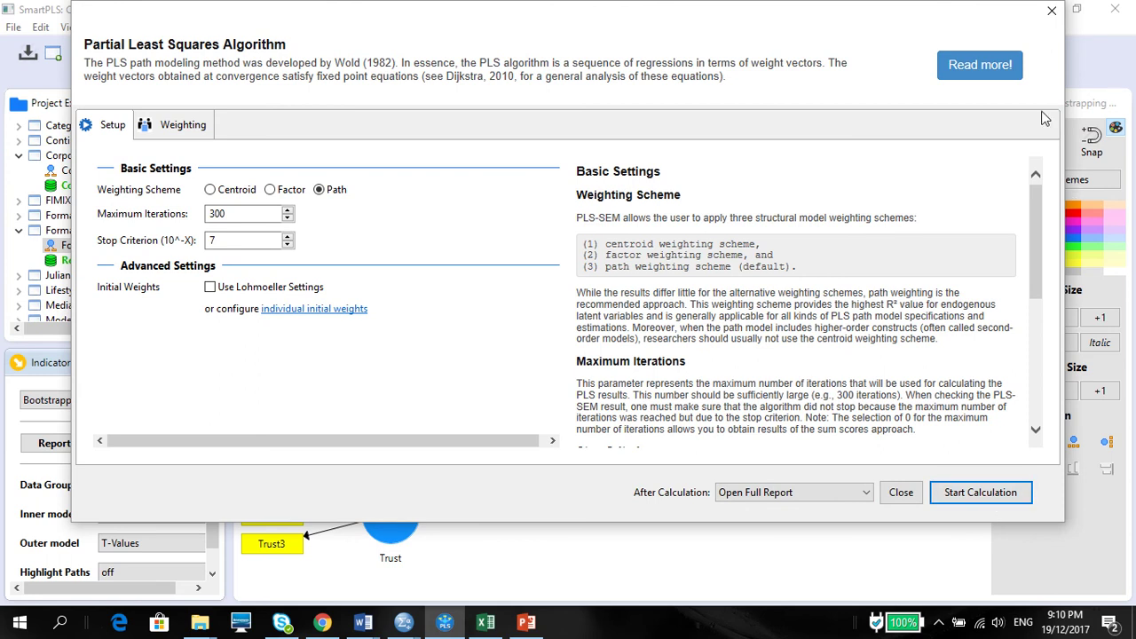
{"action": "left_click", "coordinate": [975, 502]}
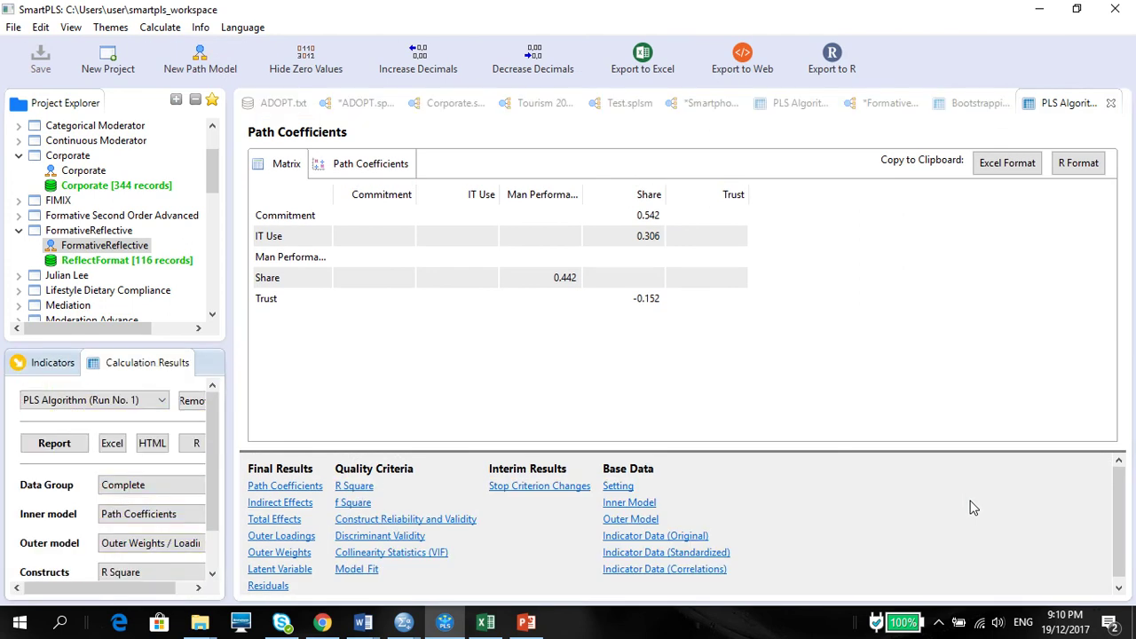
Step: Copy the outer VIF values table in Excel Format and go back to the workbook
{"action": "left_click", "coordinate": [432, 554]}
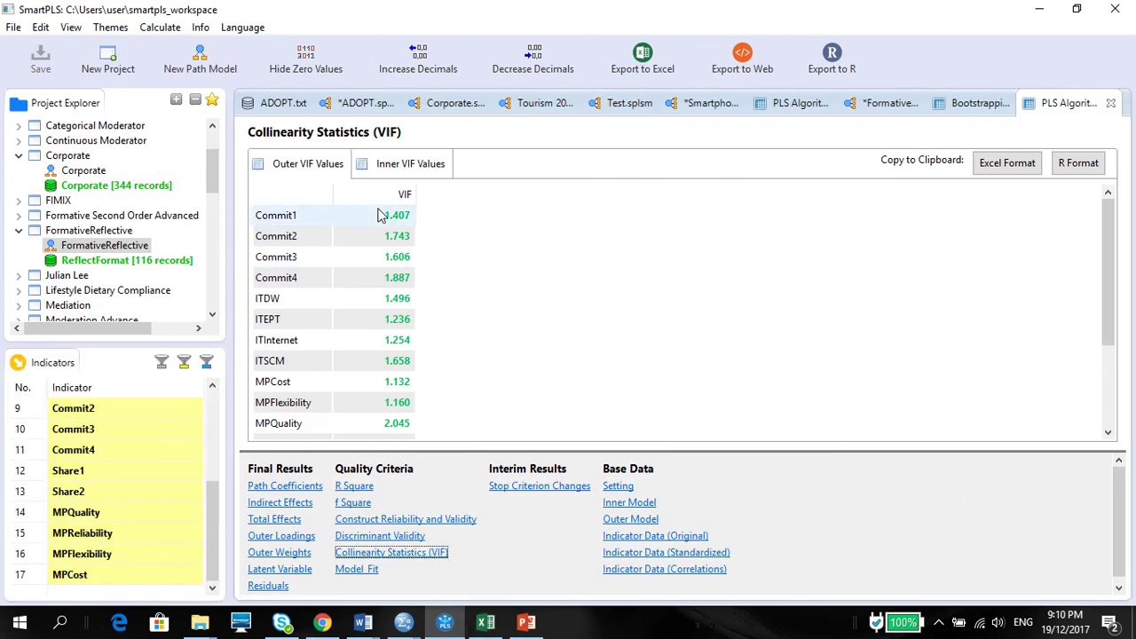
{"action": "left_click", "coordinate": [377, 215]}
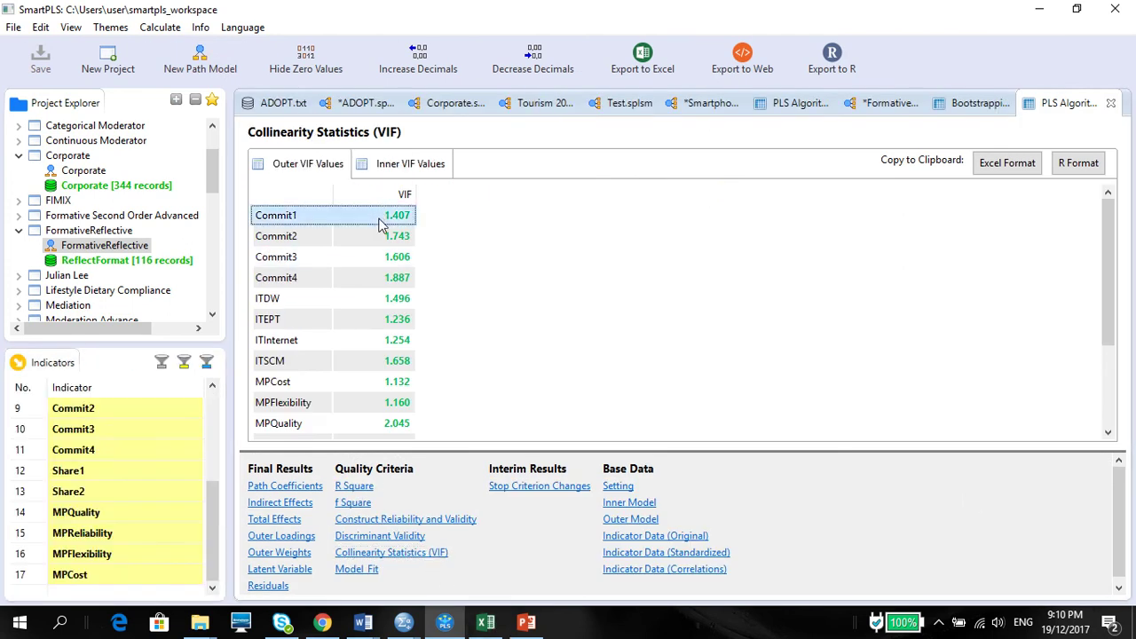
{"action": "left_click", "coordinate": [994, 167]}
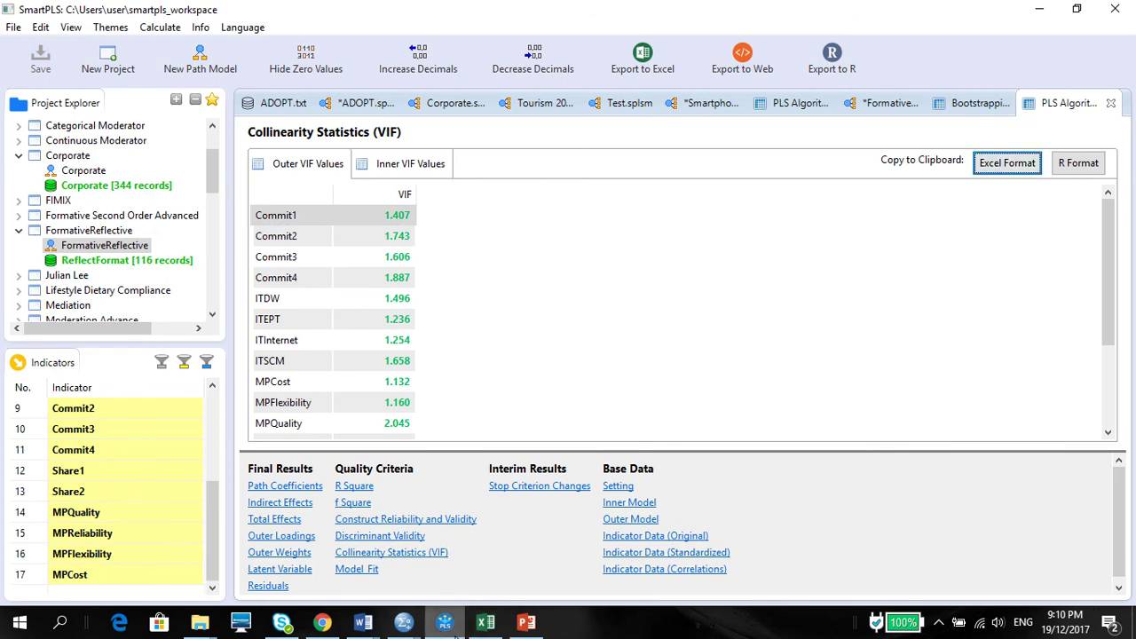
{"action": "left_click", "coordinate": [485, 625]}
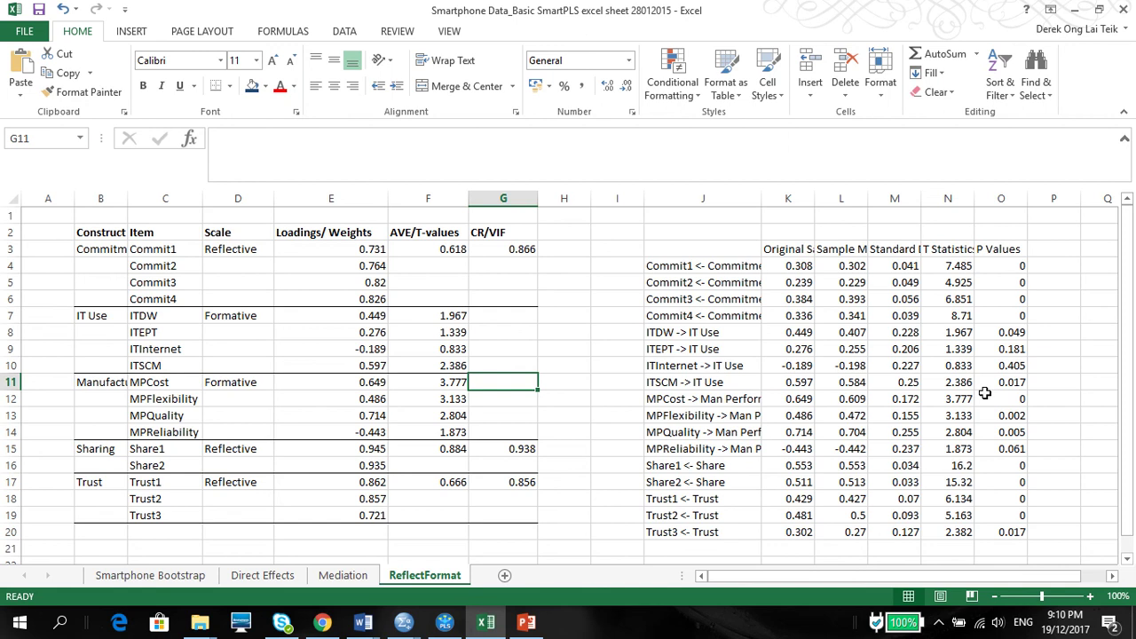
Step: Paste the SmartPLS VIF item names and values into the sheet starting at P3
{"action": "left_click", "coordinate": [1059, 255]}
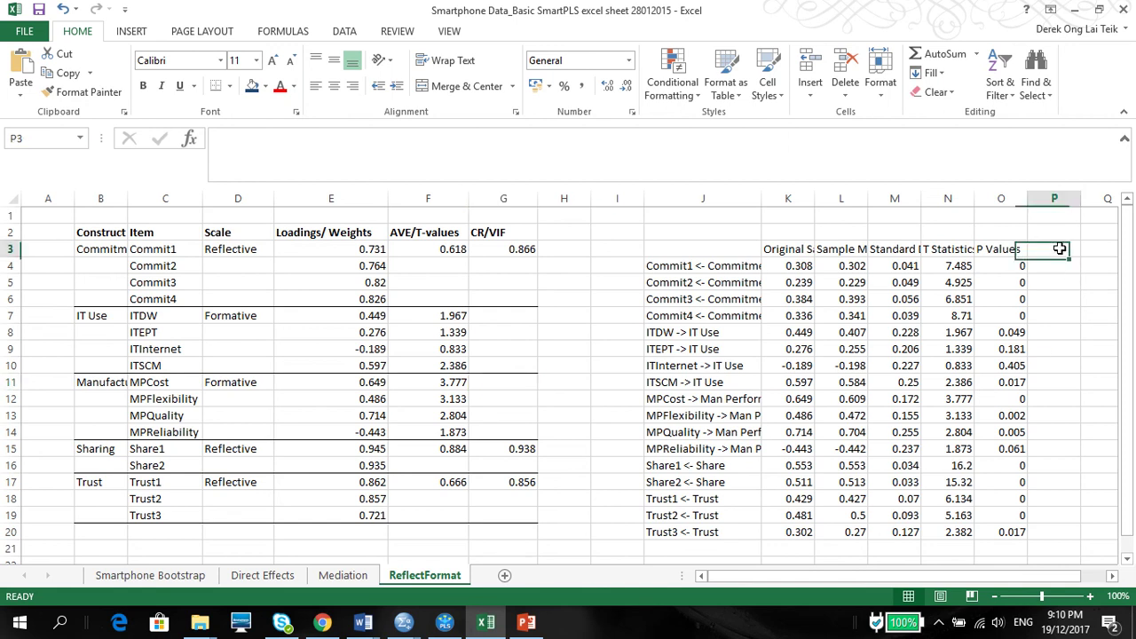
{"action": "right_click", "coordinate": [1058, 250]}
{"action": "left_click", "coordinate": [924, 320]}
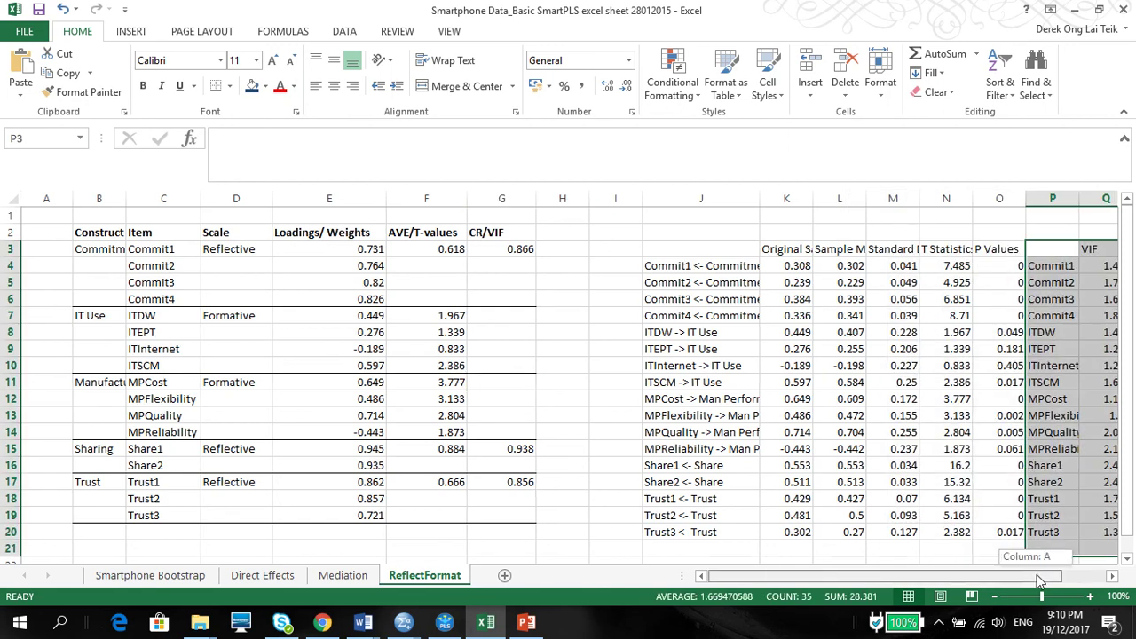
{"action": "left_click_drag", "start_coordinate": [1037, 574], "coordinate": [1065, 573]}
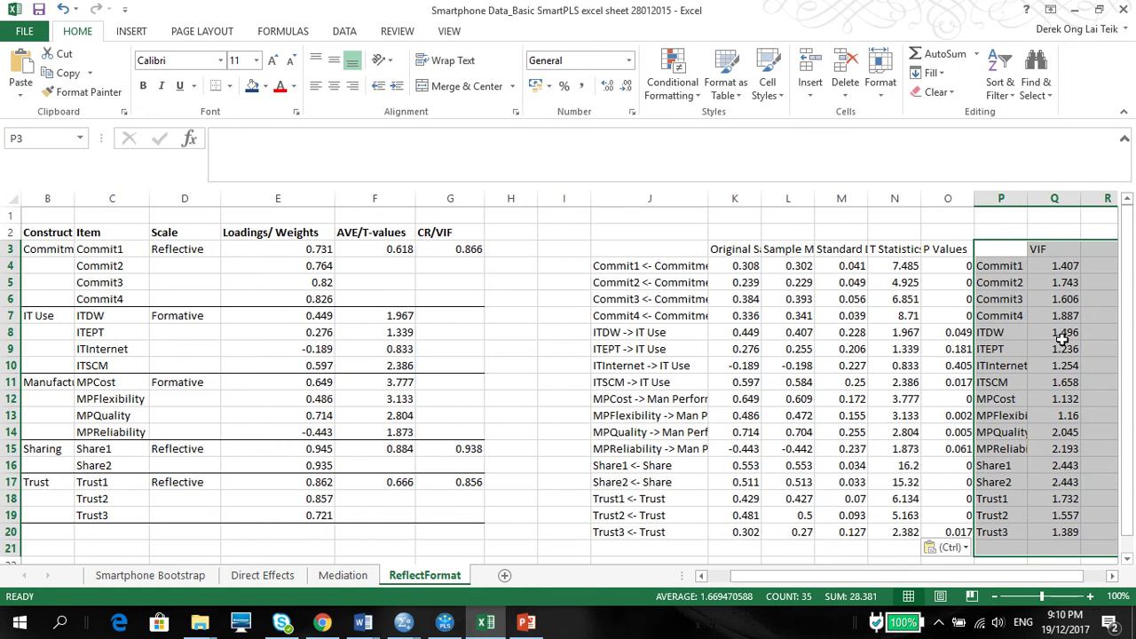
Step: Copy the IT Use VIFs into G7:G10 and the MP VIFs into G11:G14
{"action": "left_click_drag", "start_coordinate": [1061, 333], "coordinate": [1072, 381]}
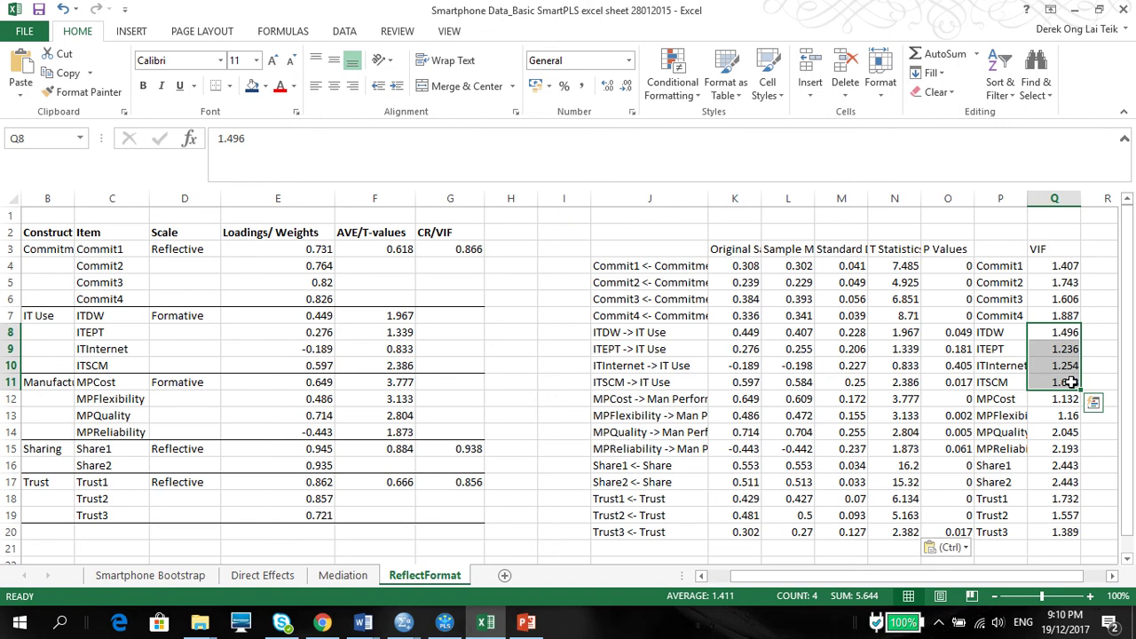
{"action": "key", "text": "ctrl+c"}
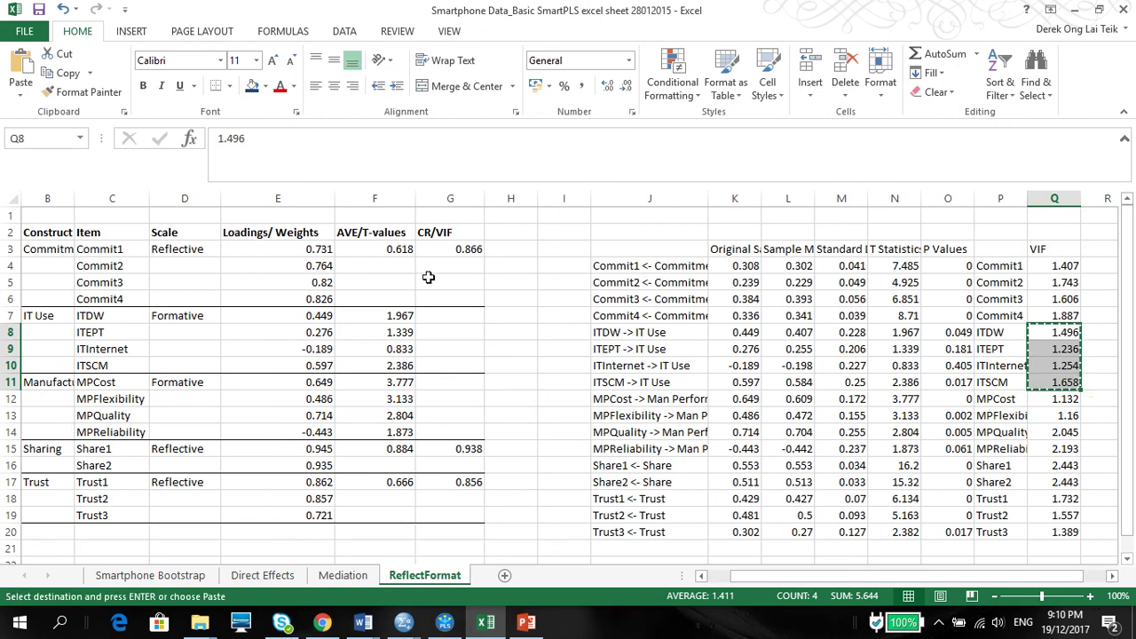
{"action": "left_click", "coordinate": [439, 316]}
{"action": "key", "text": "ctrl+v"}
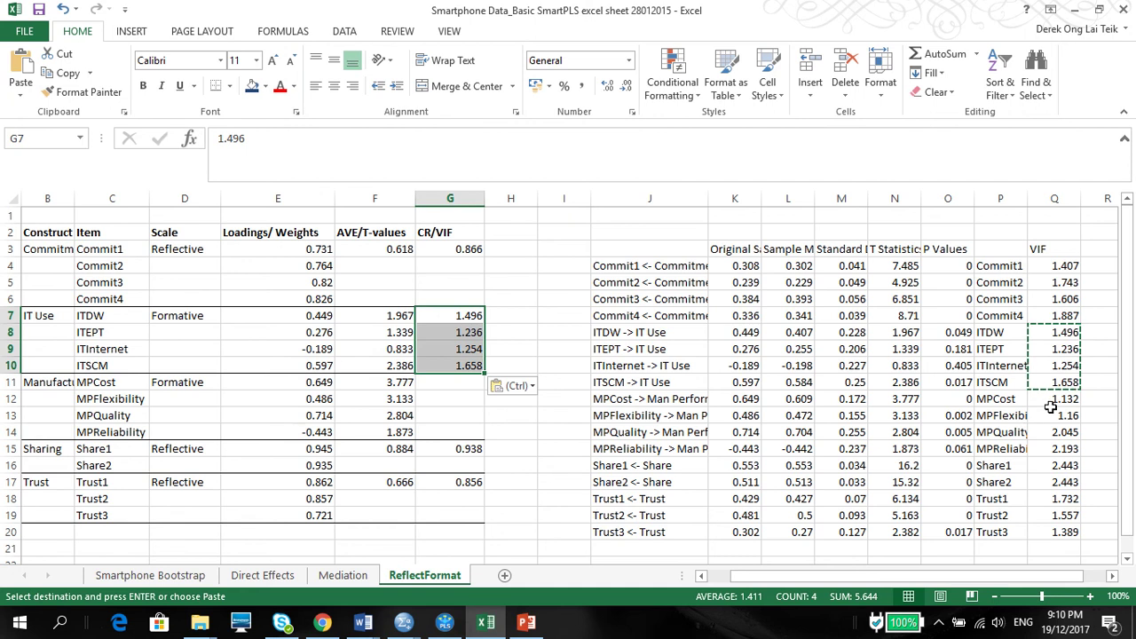
{"action": "left_click_drag", "start_coordinate": [1051, 401], "coordinate": [1052, 447]}
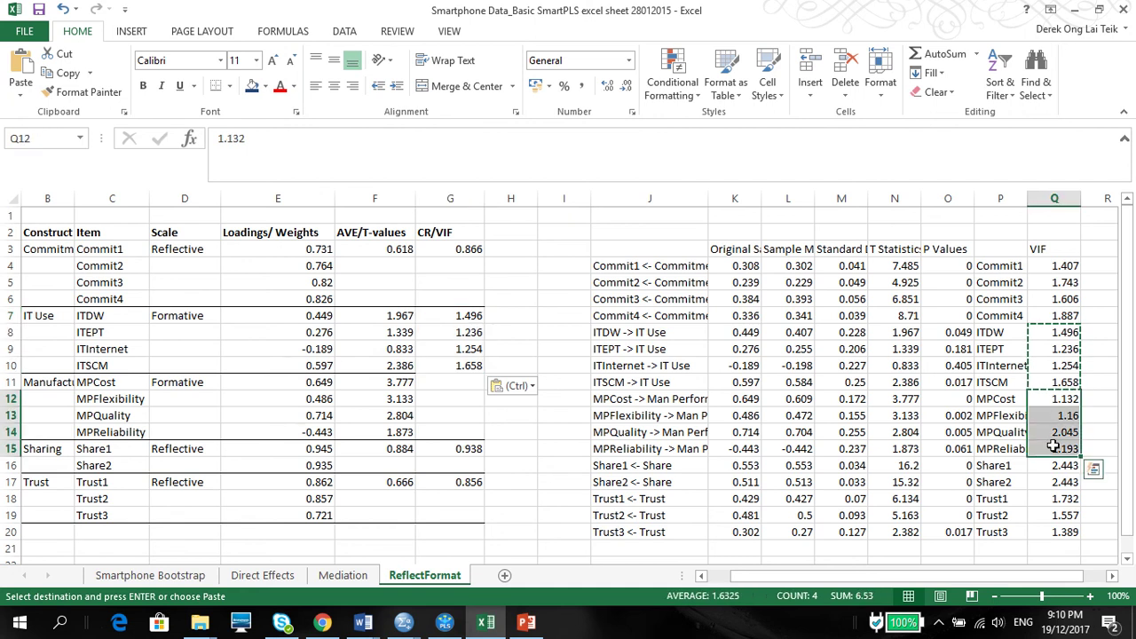
{"action": "key", "text": "ctrl+c"}
{"action": "left_click", "coordinate": [467, 384]}
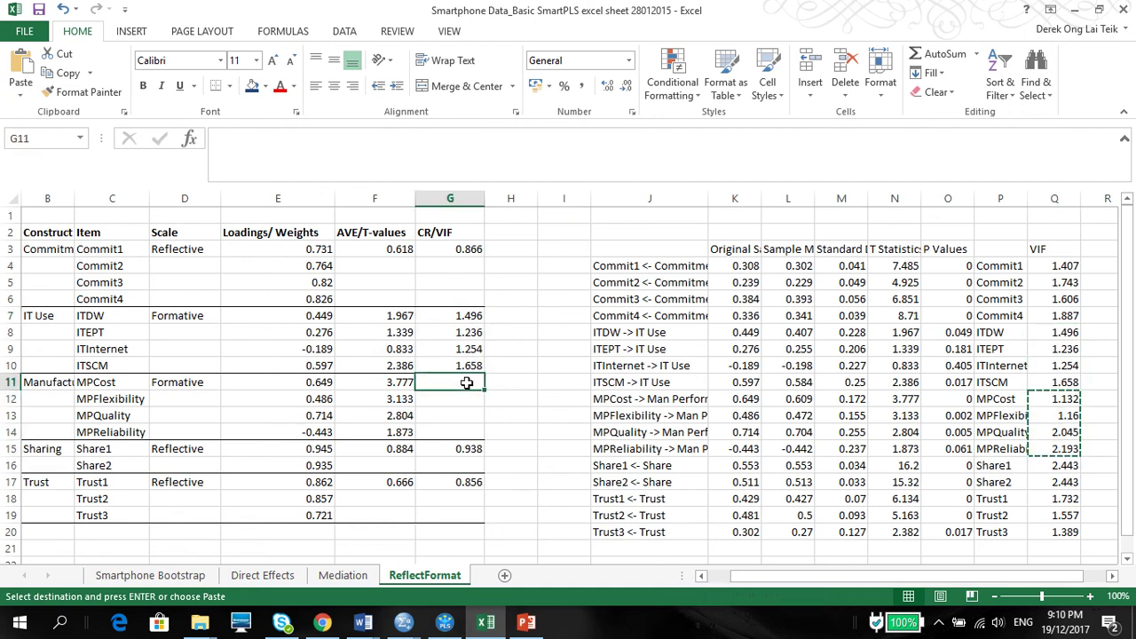
{"action": "key", "text": "ctrl+v"}
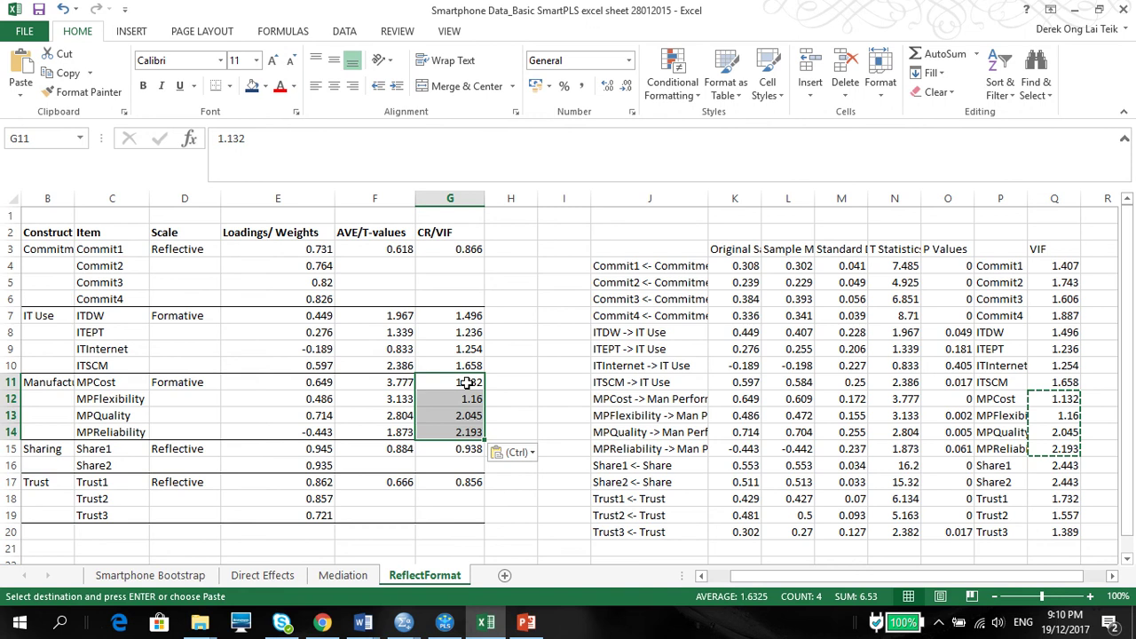
{"action": "left_click", "coordinate": [462, 360]}
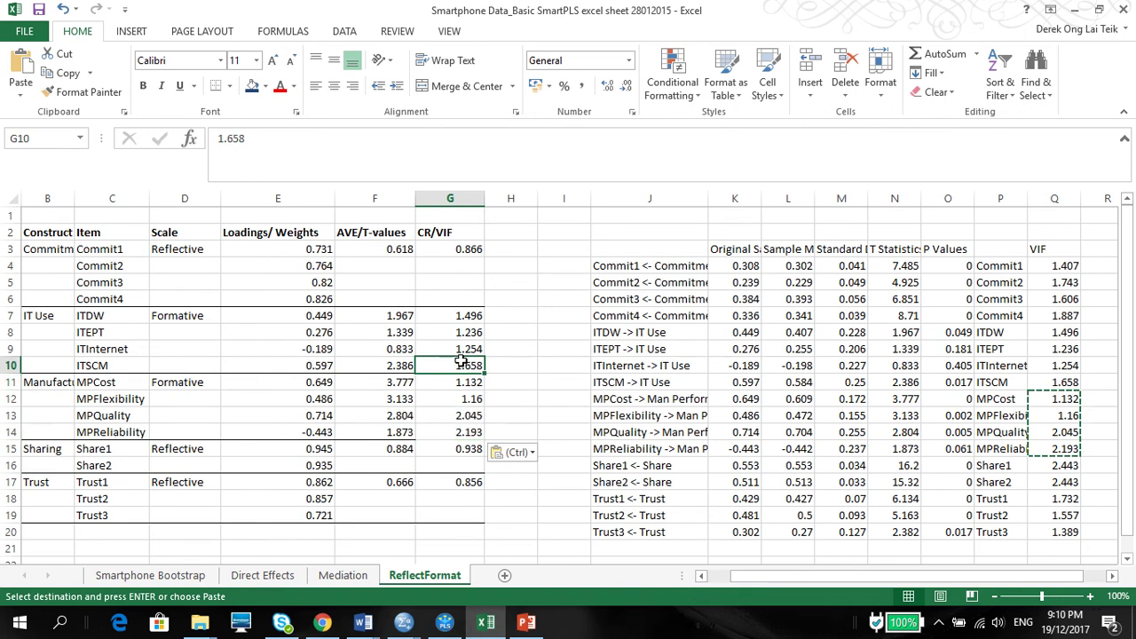
Step: Compare the filled table with the SmartPLS VIF results and the reference slide
{"action": "left_click", "coordinate": [217, 85]}
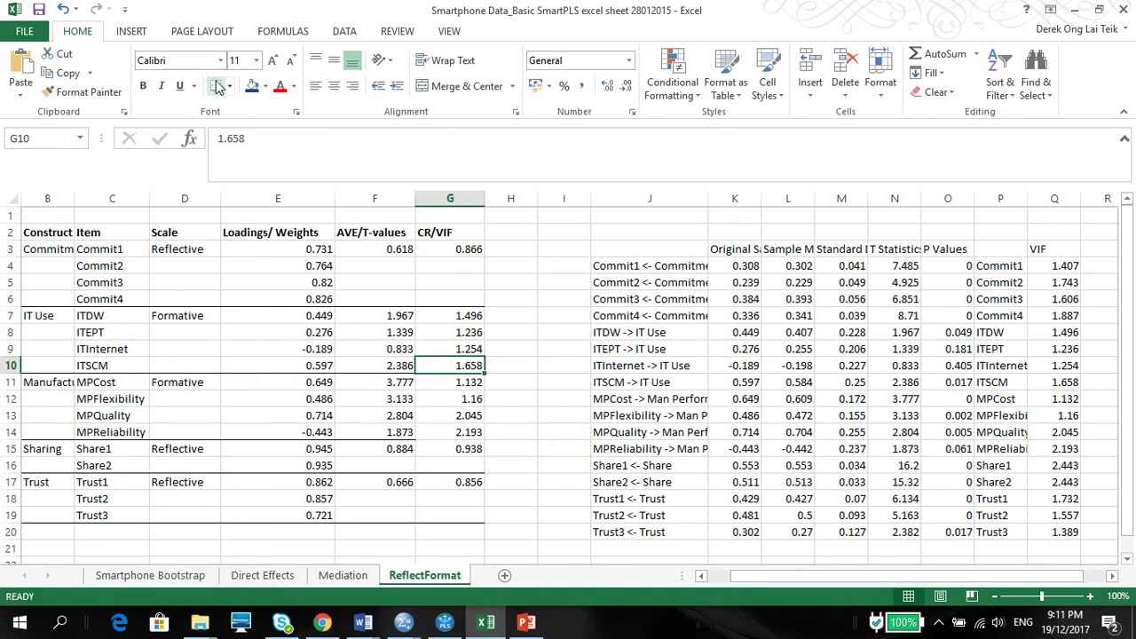
{"action": "left_click", "coordinate": [449, 626]}
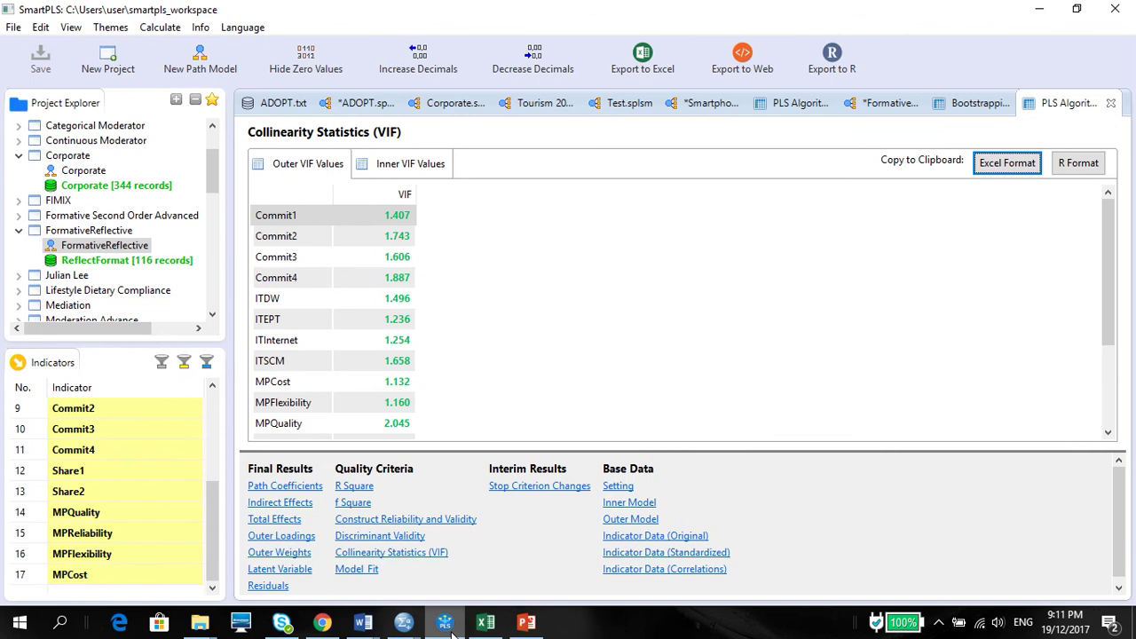
{"action": "left_click", "coordinate": [525, 625]}
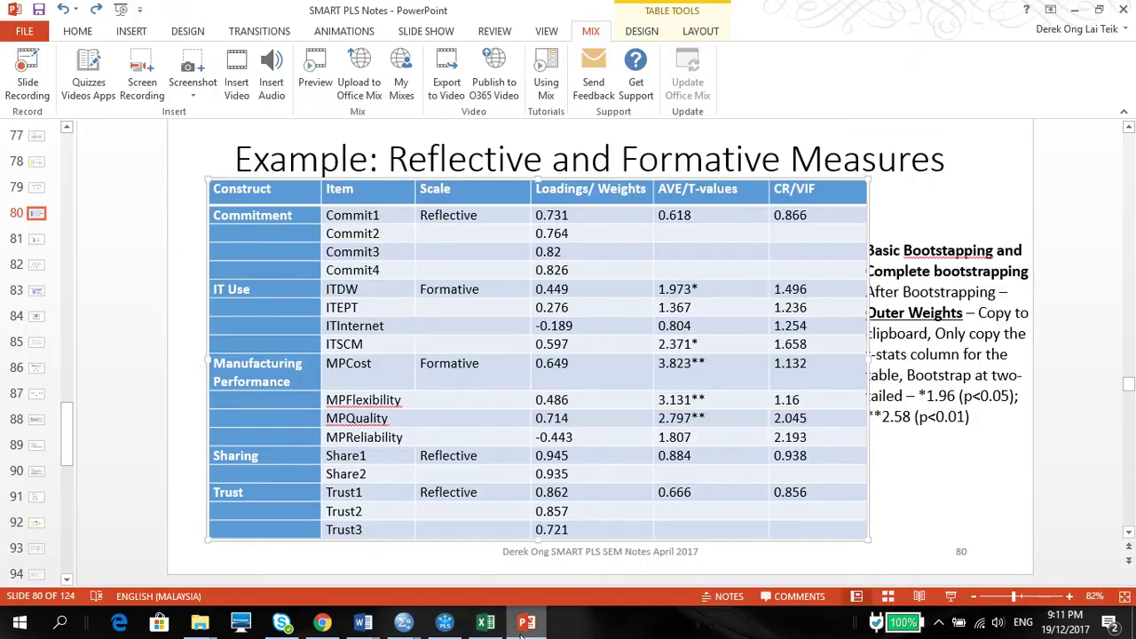
{"action": "left_click", "coordinate": [445, 625]}
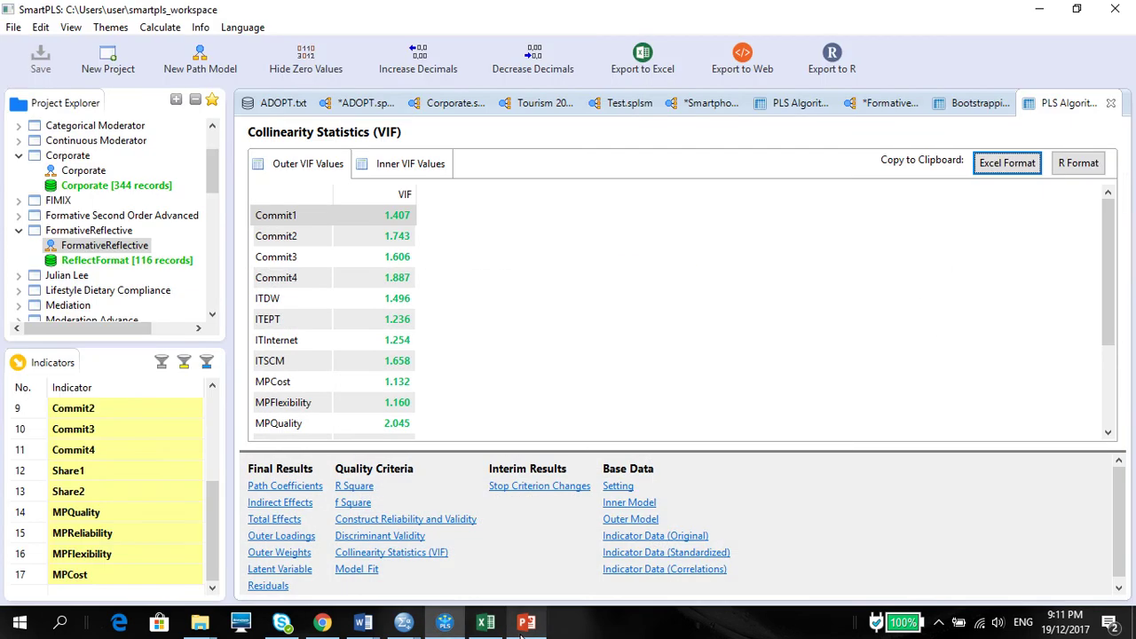
{"action": "left_click", "coordinate": [446, 626]}
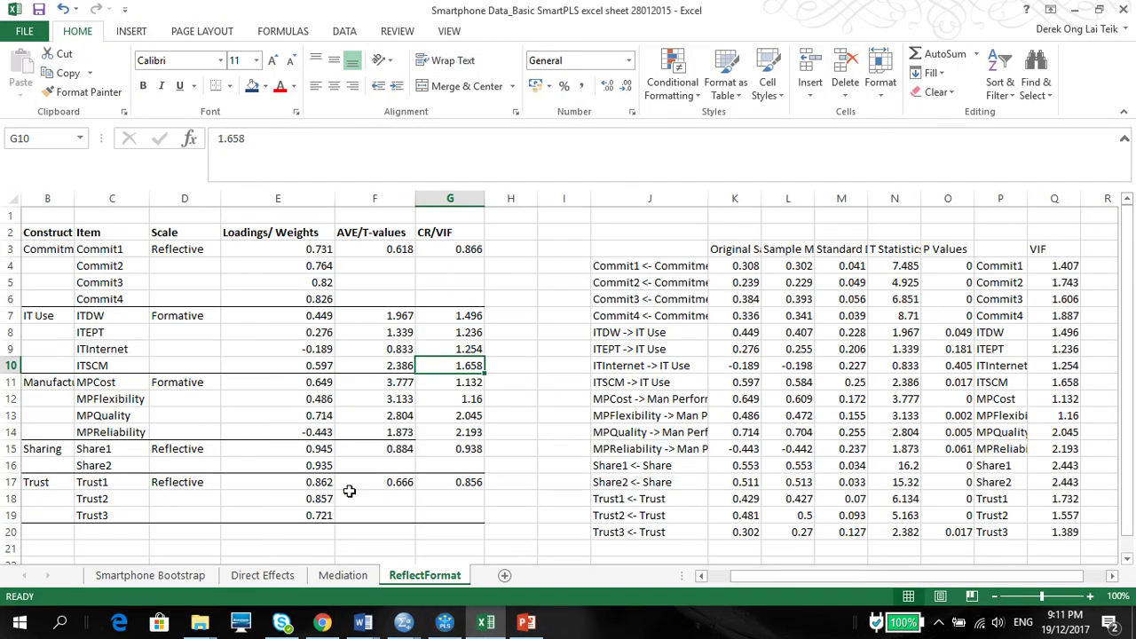
{"action": "left_click_drag", "start_coordinate": [759, 577], "coordinate": [719, 576]}
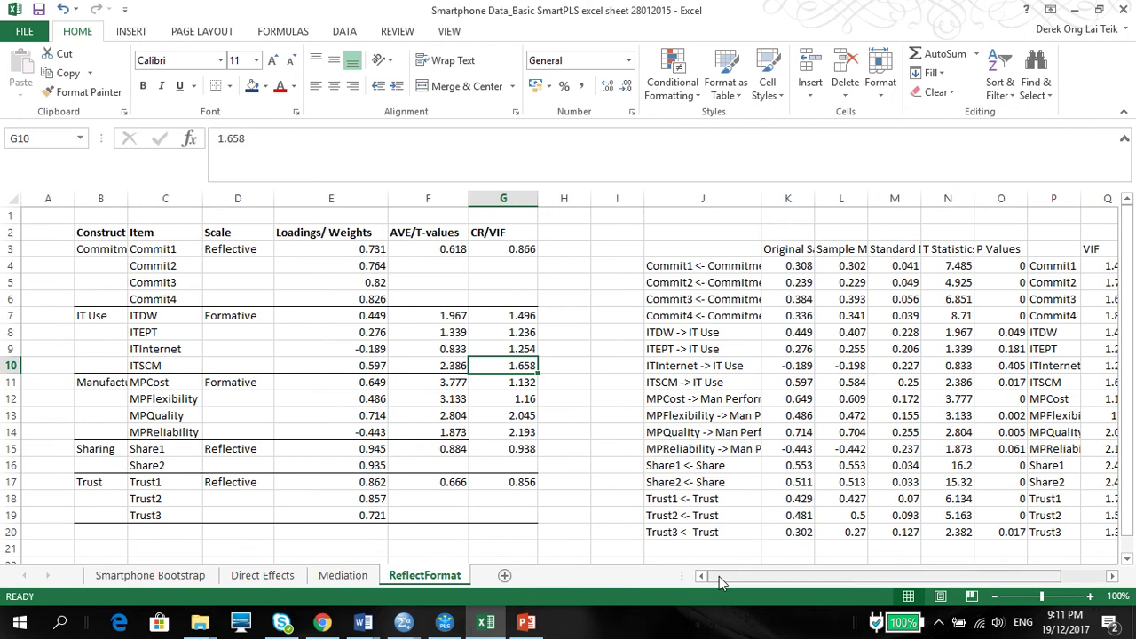
{"action": "left_click_drag", "start_coordinate": [78, 232], "coordinate": [529, 514]}
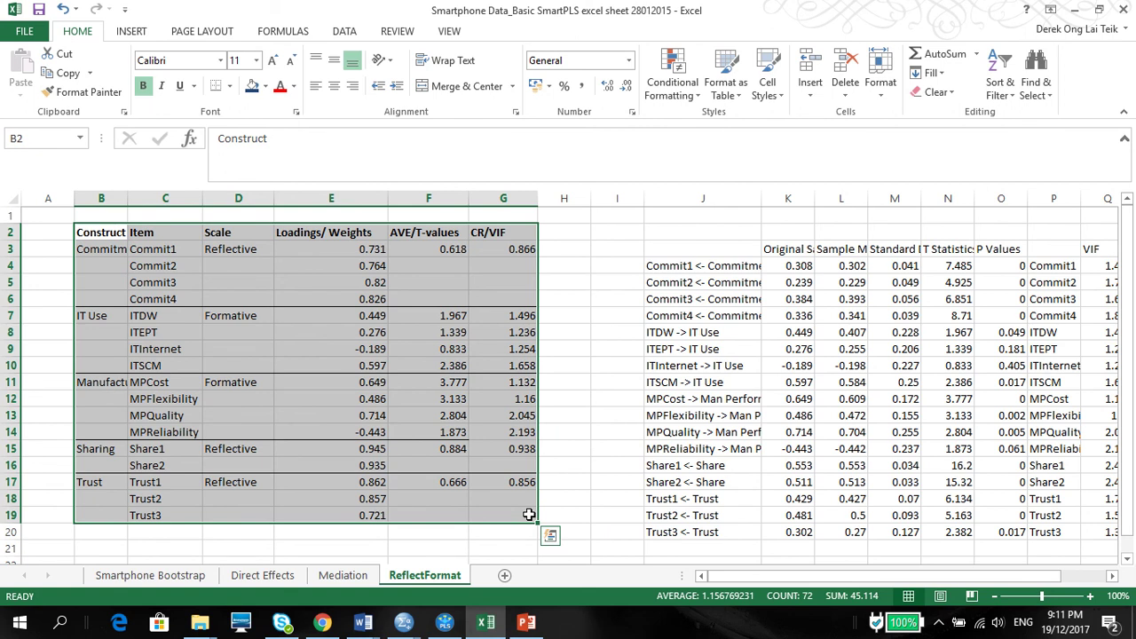
{"action": "left_click", "coordinate": [501, 432]}
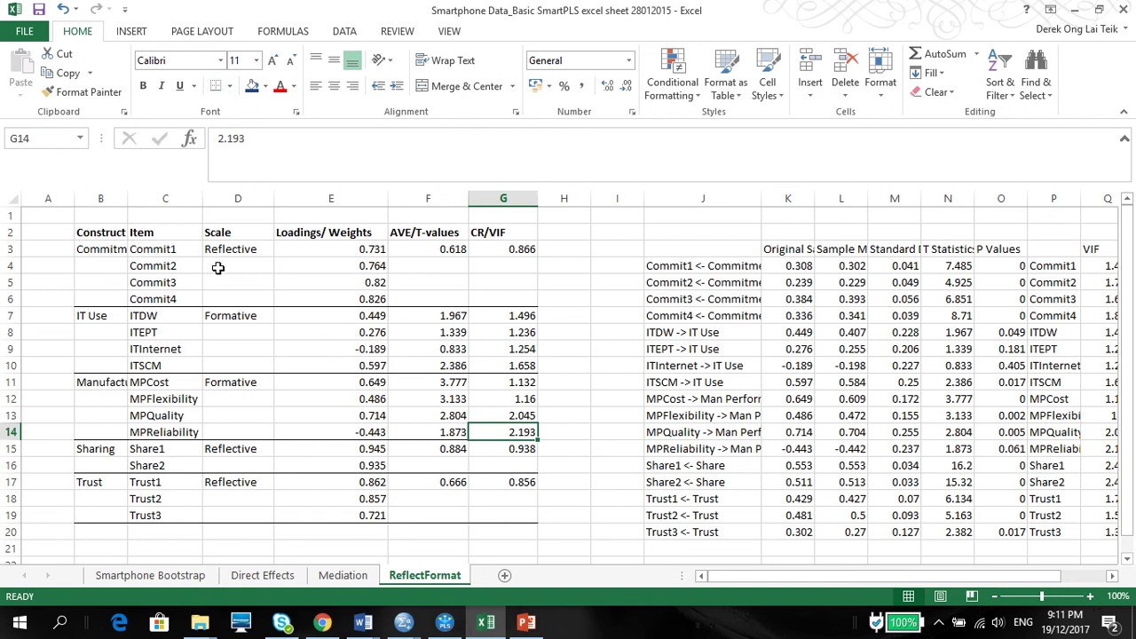
{"action": "left_click", "coordinate": [499, 264]}
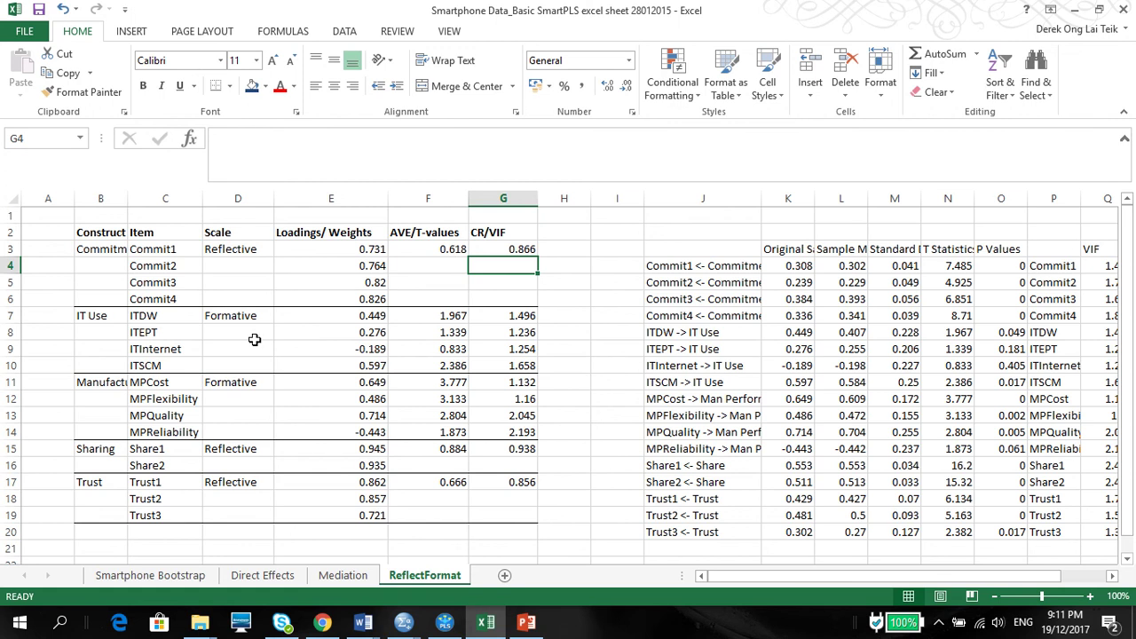
{"action": "left_click", "coordinate": [119, 317]}
{"action": "mouse_move", "coordinate": [121, 317]}
{"action": "left_mouse_down"}
{"action": "mouse_move", "coordinate": [373, 410]}
{"action": "mouse_move", "coordinate": [500, 433]}
{"action": "left_mouse_up"}
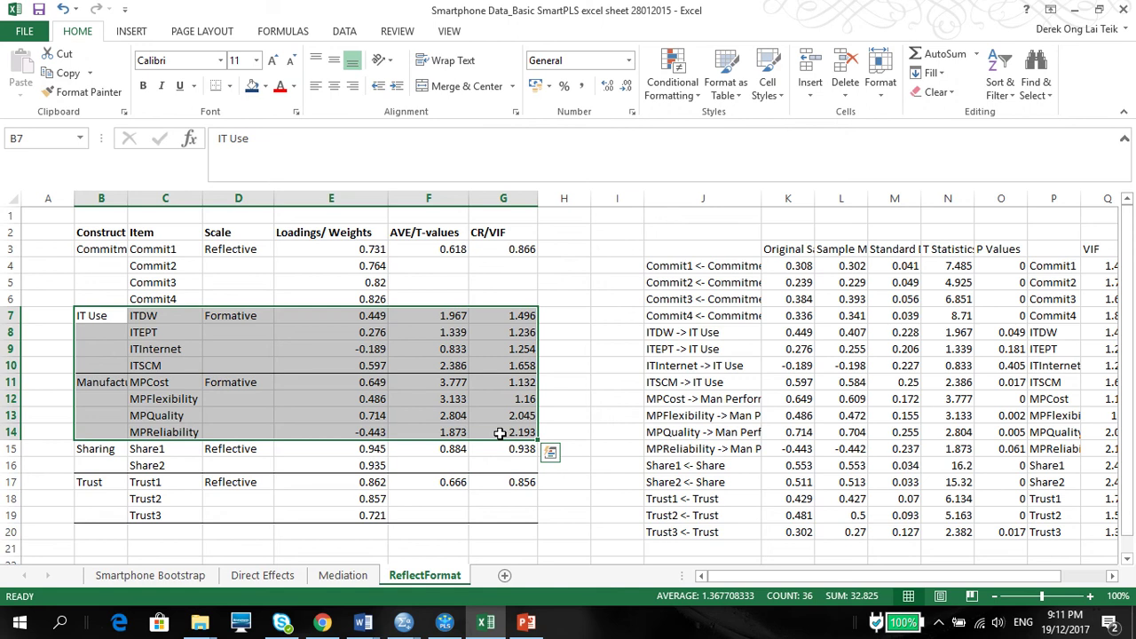
{"action": "left_click", "coordinate": [105, 545]}
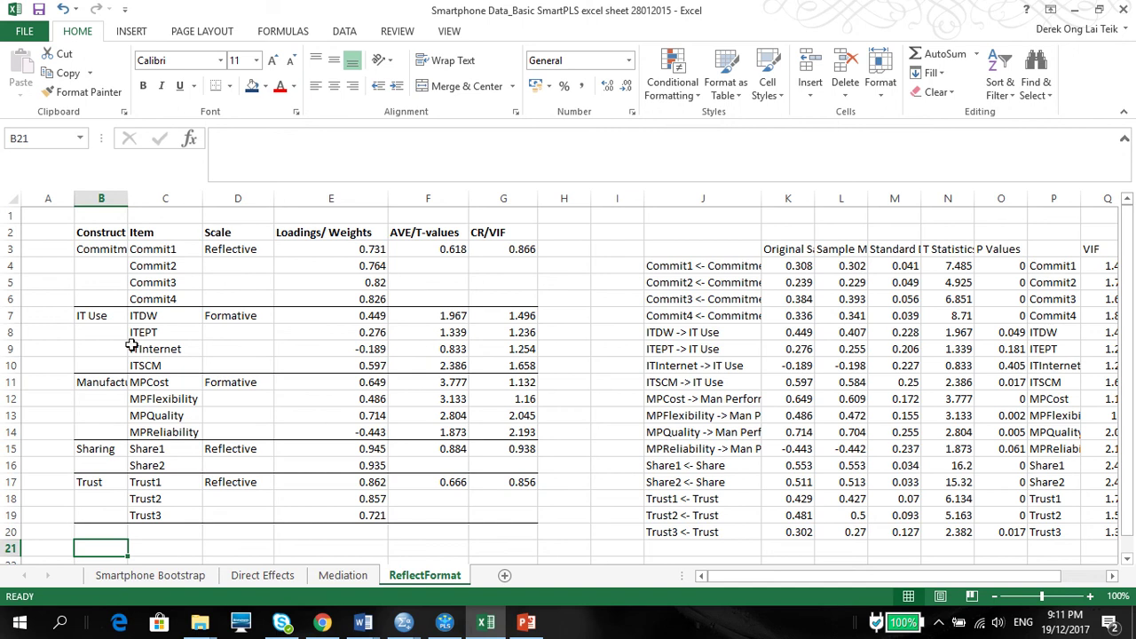
{"action": "mouse_move", "coordinate": [648, 9]}
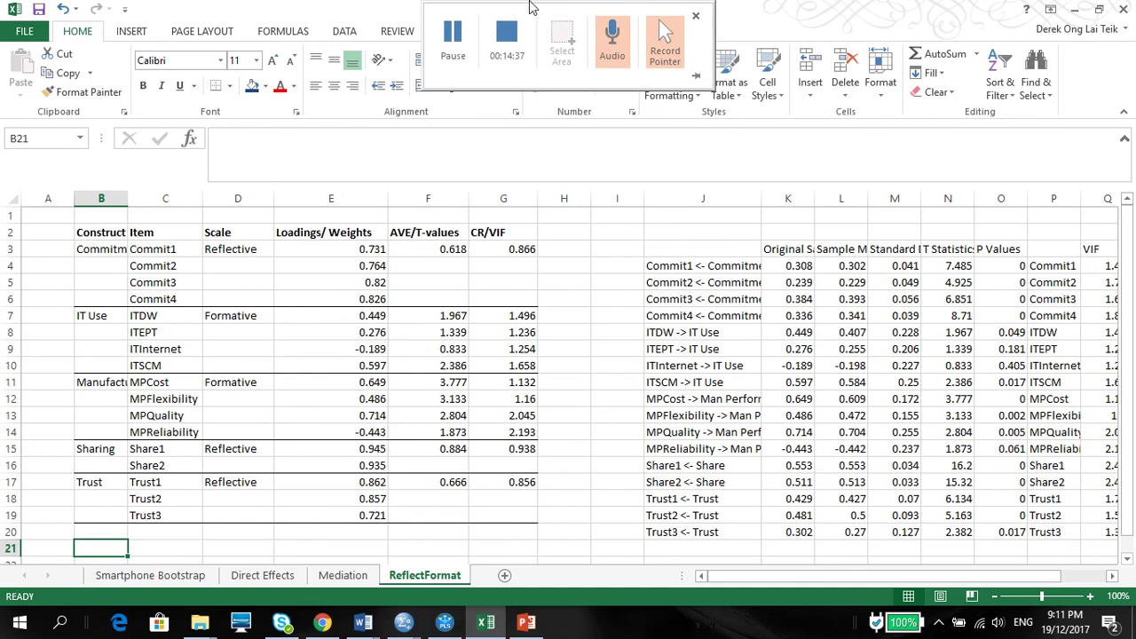